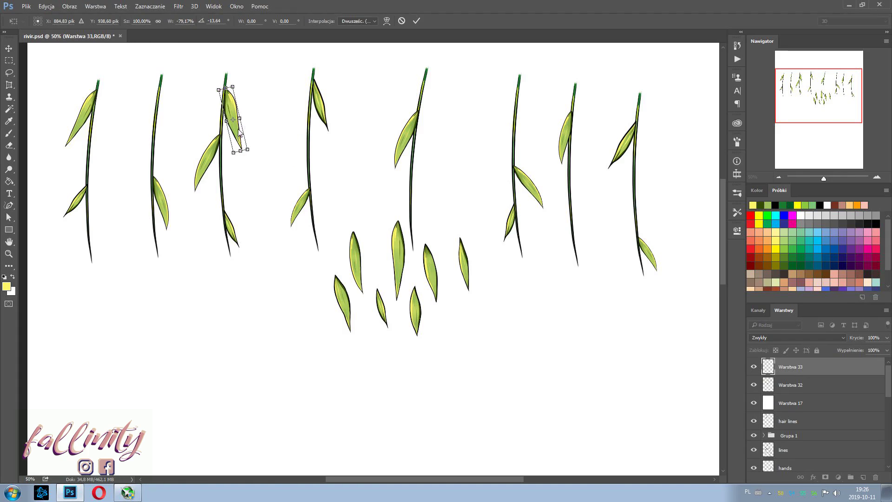
Place leaf copies at the upper right of the sixth stem and on the left side of the second stem.
{"action": "key", "text": "ctrl+alt+t"}
{"action": "left_click_drag", "start_coordinate": [239, 133], "coordinate": [553, 84]}
{"action": "key", "text": "Return"}
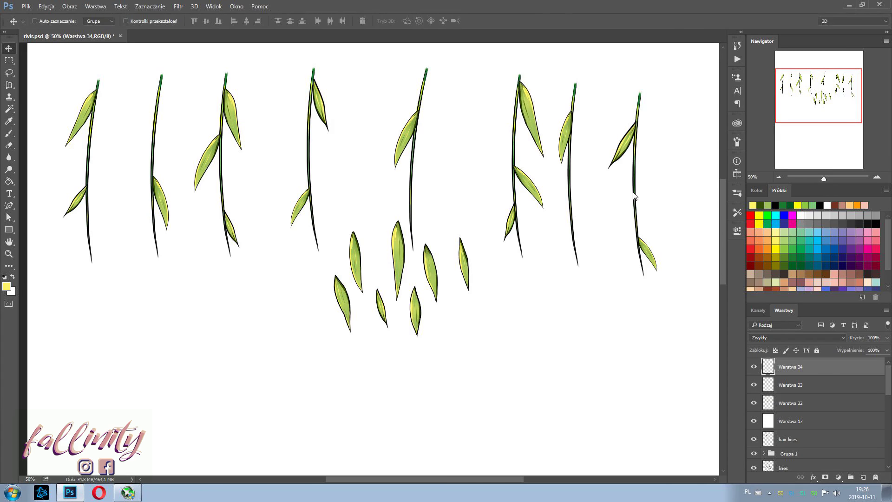
{"action": "key", "text": "ctrl+alt+t"}
{"action": "left_click_drag", "start_coordinate": [364, 249], "coordinate": [230, 166]}
{"action": "key", "text": "Return"}
Place leaf copies on the right side of the seventh stem and the lower left side of the fifth stem.
{"action": "key", "text": "ctrl+alt+t"}
{"action": "left_click_drag", "start_coordinate": [433, 237], "coordinate": [570, 191]}
{"action": "key", "text": "Return"}
{"action": "left_click", "coordinate": [356, 260]}
{"action": "key", "text": "ctrl+alt+t"}
{"action": "left_click_drag", "start_coordinate": [358, 258], "coordinate": [417, 199]}
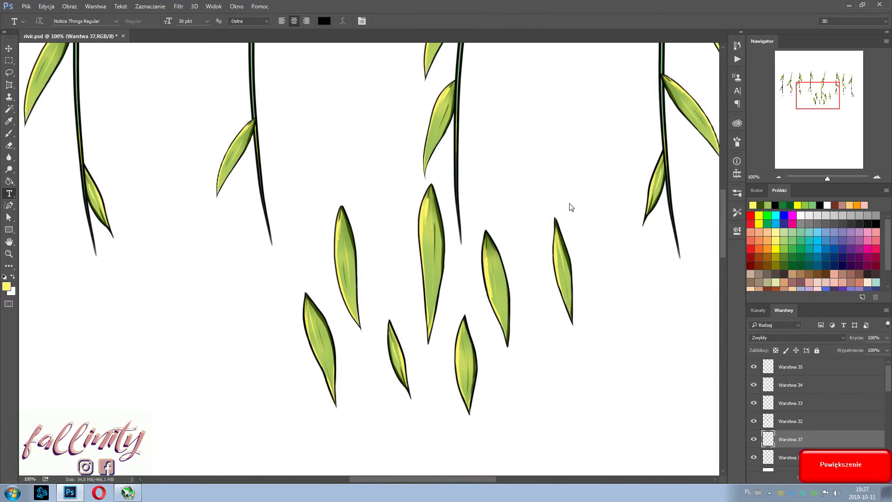
Place a leaf copy at the upper left of the eighth stem.
{"action": "left_click", "coordinate": [367, 260], "text": "ctrl"}
{"action": "key", "text": "ctrl+alt+t"}
{"action": "left_click_drag", "start_coordinate": [367, 260], "coordinate": [636, 130]}
{"action": "left_click_drag", "start_coordinate": [610, 168], "coordinate": [614, 161]}
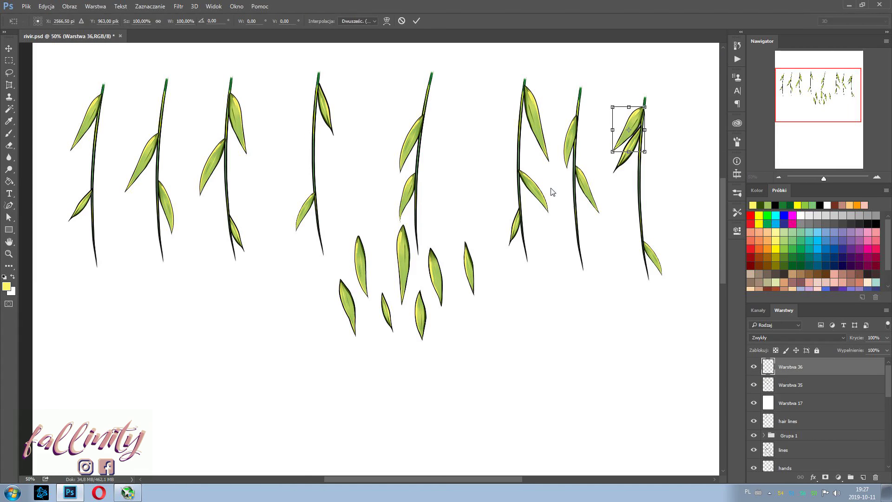
{"action": "key", "text": "Return"}
Select a single loose leaf, duplicate it and attach the copy to the right side of the fifth stem.
{"action": "left_click", "coordinate": [432, 267], "text": "ctrl"}
{"action": "left_click_drag", "start_coordinate": [430, 244], "coordinate": [436, 318]}
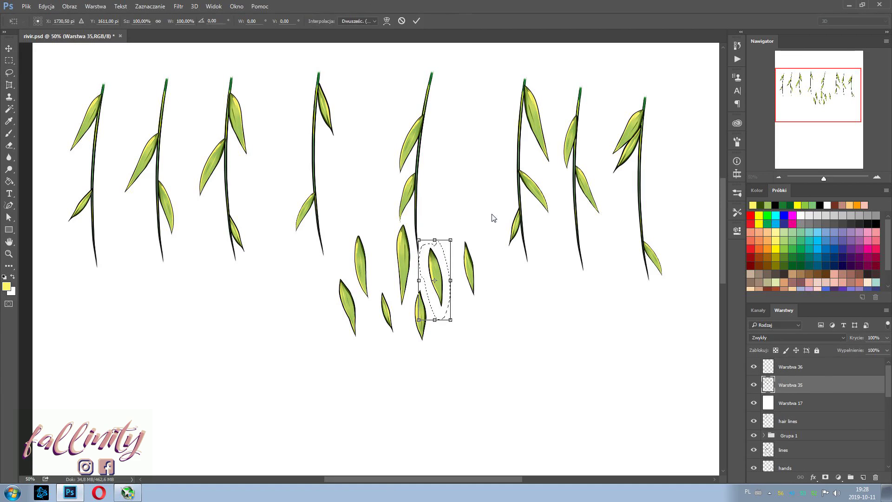
{"action": "key", "text": "ctrl+j"}
{"action": "key", "text": "ctrl+t"}
{"action": "left_click_drag", "start_coordinate": [435, 279], "coordinate": [303, 151]}
Attach another leaf copy to the right side of the third stem below its middle.
{"action": "key", "text": "ctrl+j"}
{"action": "key", "text": "ctrl+t"}
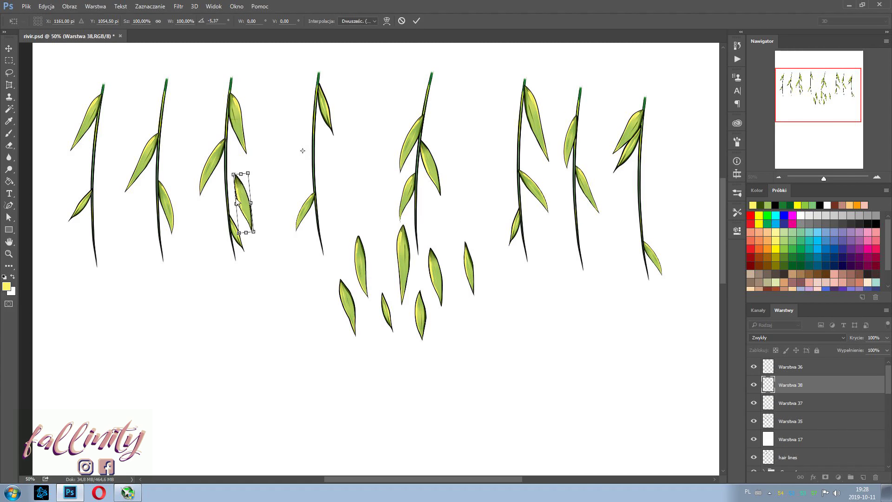
{"action": "key", "text": "ctrl+z"}
{"action": "key", "text": "Return"}
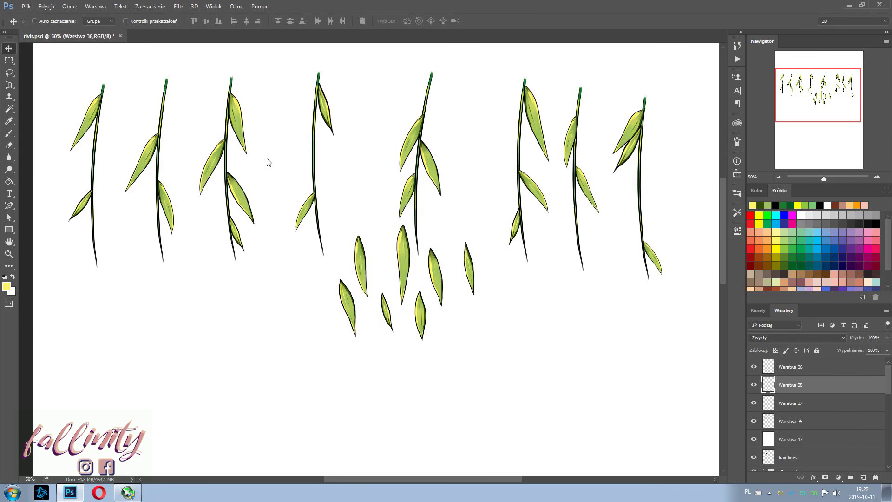
Duplicate a loose leaf and attach it to the right side of the first stem.
{"action": "key", "text": "l"}
{"action": "key", "text": "ctrl+j"}
{"action": "key", "text": "ctrl+t"}
{"action": "left_click_drag", "start_coordinate": [358, 235], "coordinate": [115, 139]}
{"action": "key", "text": "Return"}
Attach a leaf copy to the lower left side of the seventh stem.
{"action": "key", "text": "ctrl+j"}
{"action": "key", "text": "ctrl+t"}
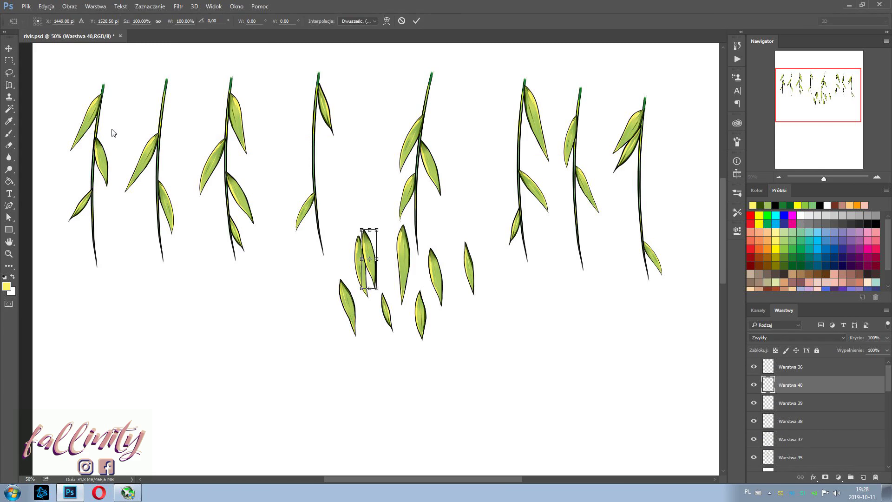
{"action": "left_click_drag", "start_coordinate": [367, 260], "coordinate": [594, 199]}
{"action": "key", "text": "Return"}
Attach a slightly rotated leaf copy to the right side of the eighth stem.
{"action": "key", "text": "ctrl+j"}
{"action": "key", "text": "ctrl+t"}
{"action": "left_click_drag", "start_coordinate": [370, 259], "coordinate": [651, 175]}
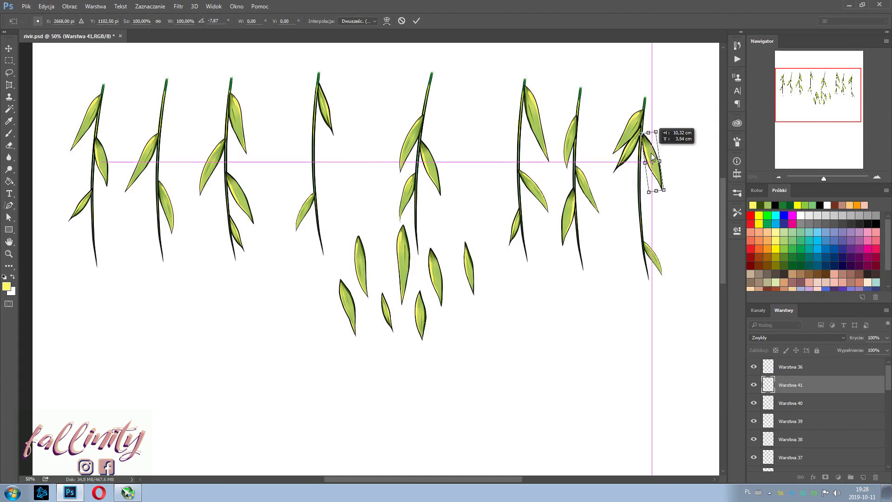
{"action": "key", "text": "Return"}
Flip a leaf copy vertically, enlarge it to about 121% and attach it to the left side of the fourth stem.
{"action": "key", "text": "t"}
{"action": "key", "text": "ctrl+j"}
{"action": "key", "text": "ctrl+t"}
{"action": "right_click", "coordinate": [364, 239]}
{"action": "left_click", "coordinate": [409, 390]}
{"action": "left_click_drag", "start_coordinate": [368, 262], "coordinate": [307, 148]}
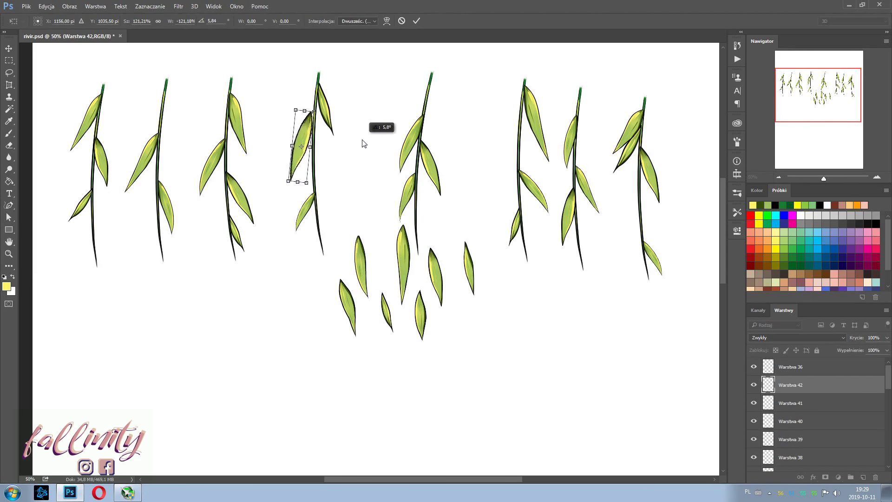
{"action": "key", "text": "Return"}
Merge the leaf layers into one and attach a leaf copy to the upper left side of the sixth stem.
{"action": "scroll", "coordinate": [806, 394], "scroll_direction": "down", "scroll_amount": 3}
{"action": "left_click", "coordinate": [790, 444]}
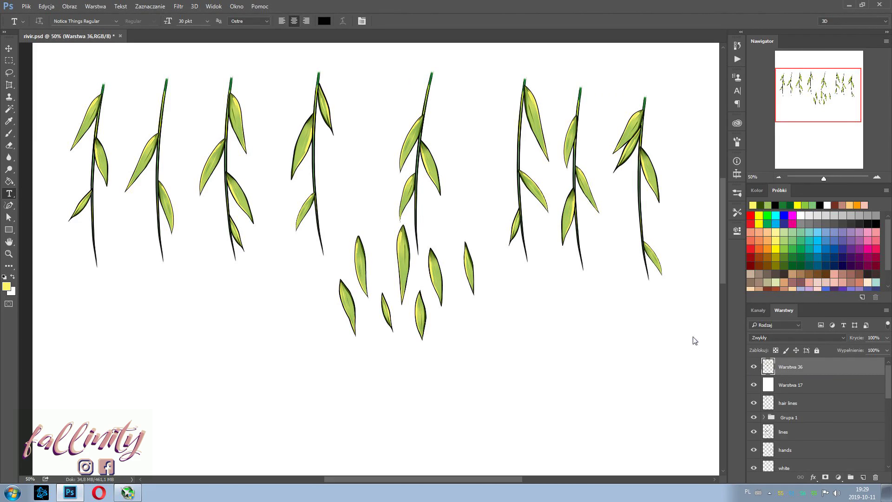
{"action": "key", "text": "ctrl+alt+t"}
{"action": "left_click_drag", "start_coordinate": [363, 260], "coordinate": [519, 124]}
{"action": "key", "text": "Return"}
{"action": "key", "text": "t"}
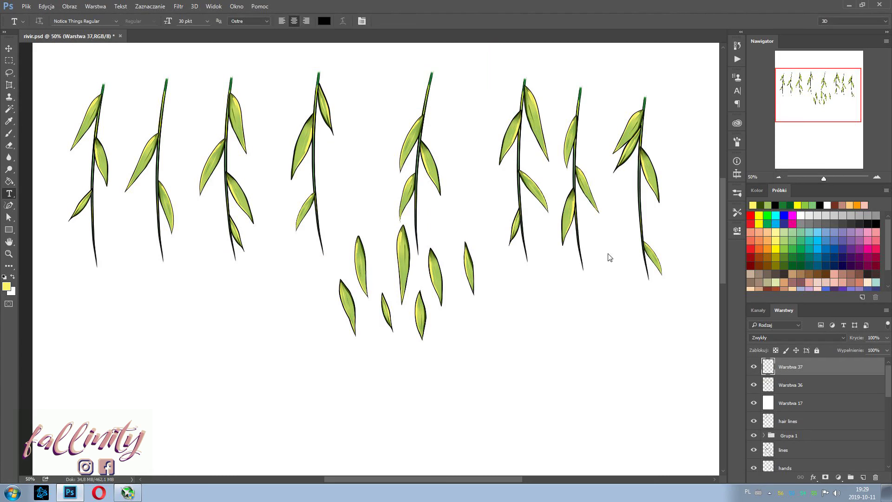
Select a loose leaf, duplicate it and attach the copy to the right side of the fourth stem.
{"action": "left_click_drag", "start_coordinate": [428, 294], "coordinate": [440, 325]}
{"action": "right_click", "coordinate": [636, 297]}
{"action": "left_click", "coordinate": [669, 336]}
{"action": "mouse_move", "coordinate": [434, 277]}
{"action": "left_mouse_down"}
{"action": "mouse_move", "coordinate": [381, 207]}
{"action": "mouse_move", "coordinate": [329, 175]}
{"action": "left_mouse_up"}
{"action": "left_click", "coordinate": [881, 5]}
{"action": "left_click", "coordinate": [548, 186]}
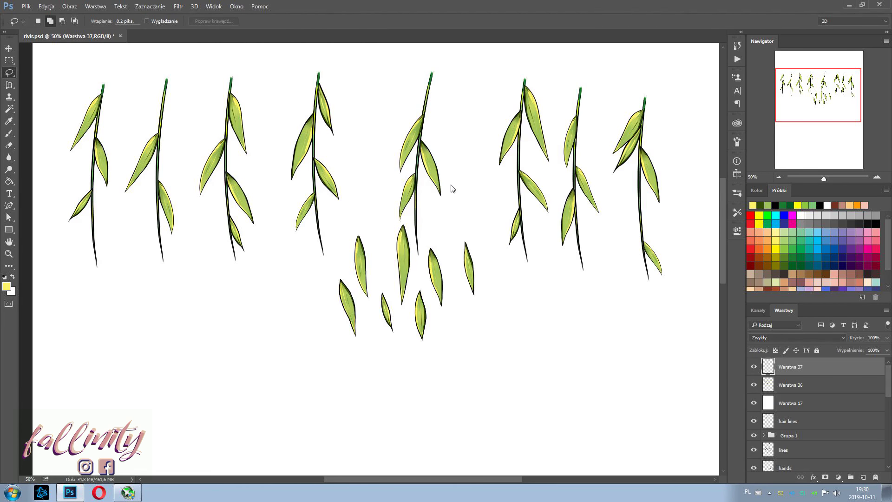
Attach a small leaf copy to the lower left side of the second stem.
{"action": "key", "text": "ctrl+j"}
{"action": "key", "text": "ctrl+t"}
{"action": "left_click_drag", "start_coordinate": [368, 259], "coordinate": [153, 244]}
{"action": "key", "text": "Return"}
{"action": "key", "text": "ctrl+j"}
{"action": "key", "text": "ctrl+t"}
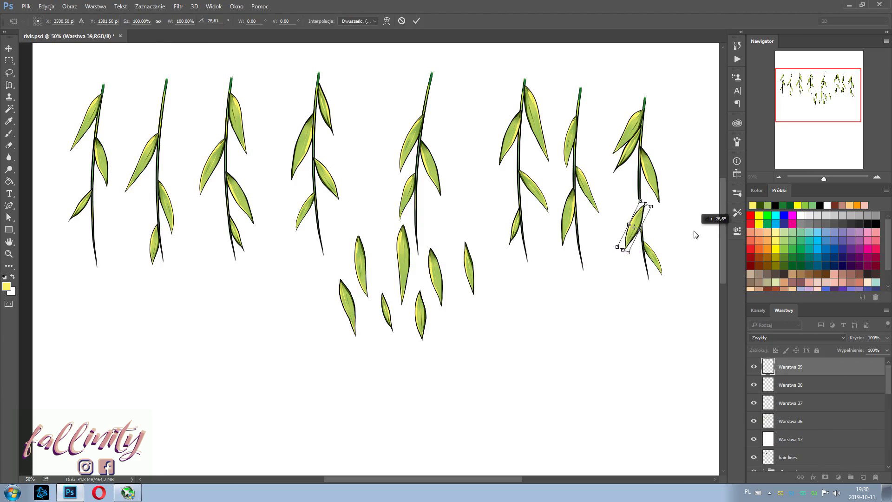
{"action": "key", "text": "Escape"}
{"action": "key", "text": "ctrl+alt+z"}
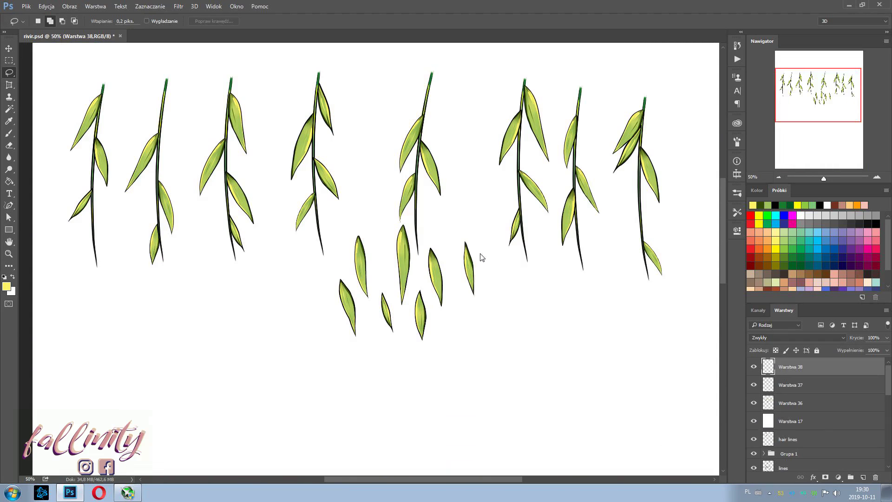
Attach further leaf copies to the lower parts of the stems and to the second stem's upper right side.
{"action": "key", "text": "ctrl+j"}
{"action": "key", "text": "Return"}
{"action": "key", "text": "v"}
{"action": "left_click_drag", "start_coordinate": [218, 251], "coordinate": [246, 207]}
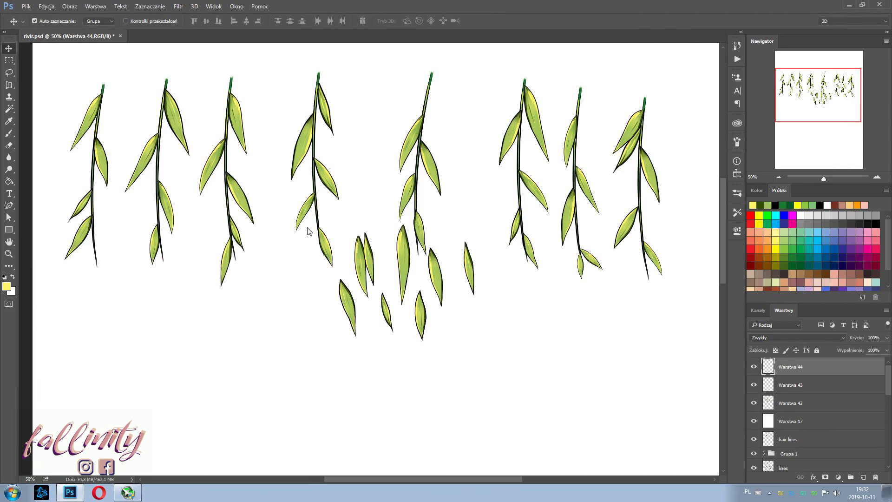
{"action": "key", "text": "Return"}
Attach a horizontally flipped leaf copy to the first stem's lower right side and another copy to its tip.
{"action": "right_click", "coordinate": [366, 250]}
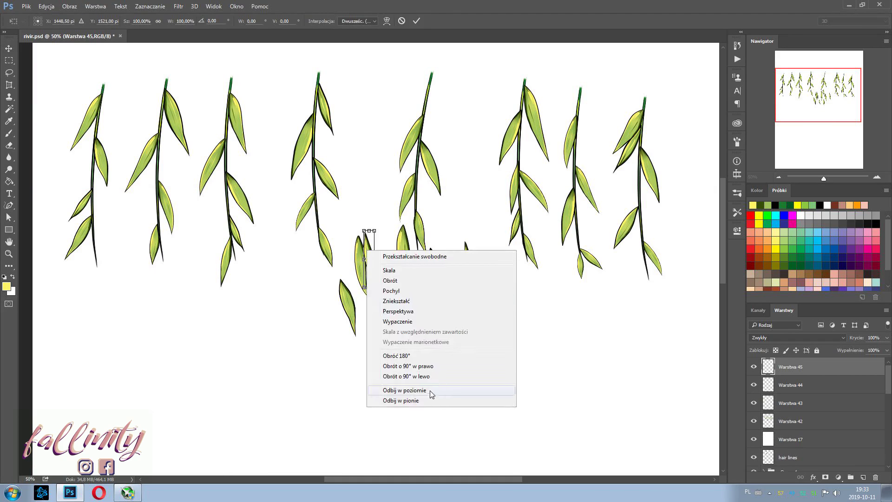
{"action": "left_click", "coordinate": [426, 392]}
{"action": "left_click_drag", "start_coordinate": [372, 274], "coordinate": [116, 237]}
{"action": "right_click", "coordinate": [357, 260]}
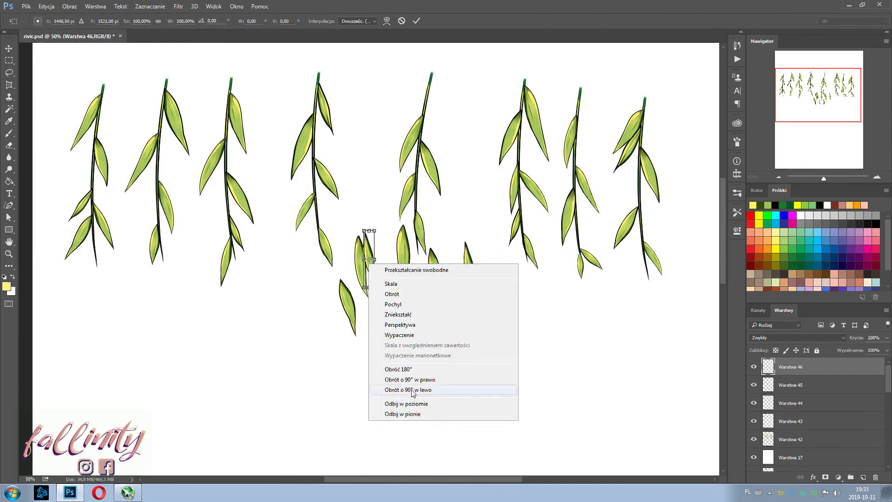
{"action": "left_click", "coordinate": [415, 391]}
{"action": "left_click_drag", "start_coordinate": [360, 288], "coordinate": [91, 291]}
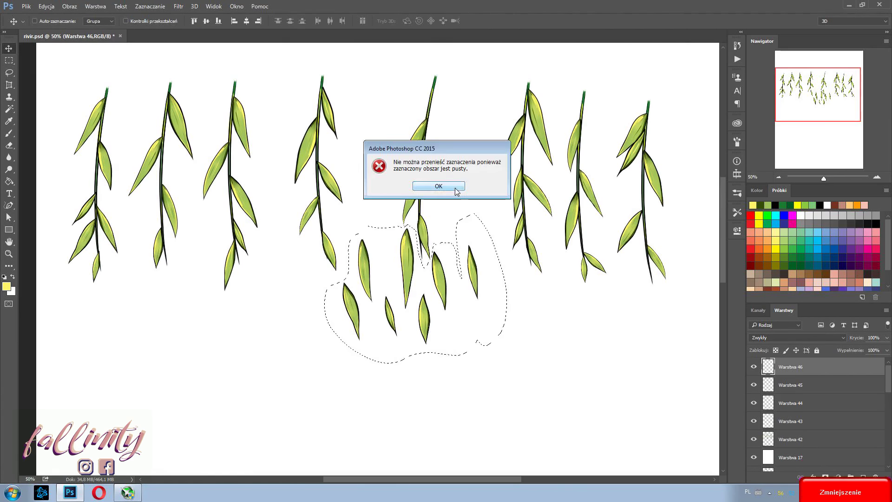
Move the group of loose leaves farther below the stems and place a copy of the smallest leaf at the fifth stem's tip.
{"action": "left_click_drag", "start_coordinate": [446, 288], "coordinate": [417, 389]}
{"action": "key", "text": "ctrl+d"}
{"action": "left_click_drag", "start_coordinate": [375, 456], "coordinate": [372, 453]}
{"action": "key", "text": "ctrl+j"}
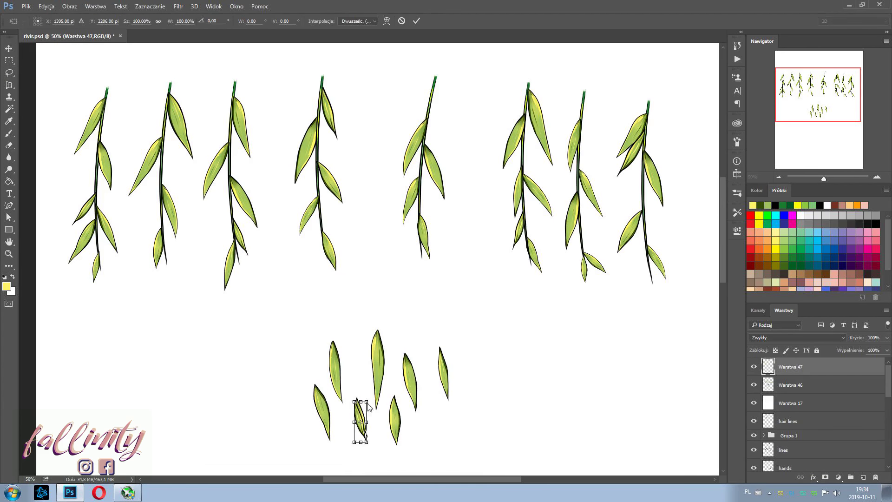
{"action": "left_click_drag", "start_coordinate": [362, 416], "coordinate": [418, 255]}
Delete the white layer Warstwa 17 and move the leafy branch layer Warstwa 46 beneath the character's layers, above ba.bus.
{"action": "key", "text": "t"}
{"action": "key", "text": "ctrl+minus"}
{"action": "key", "text": "ctrl+minus"}
{"action": "right_click", "coordinate": [807, 370]}
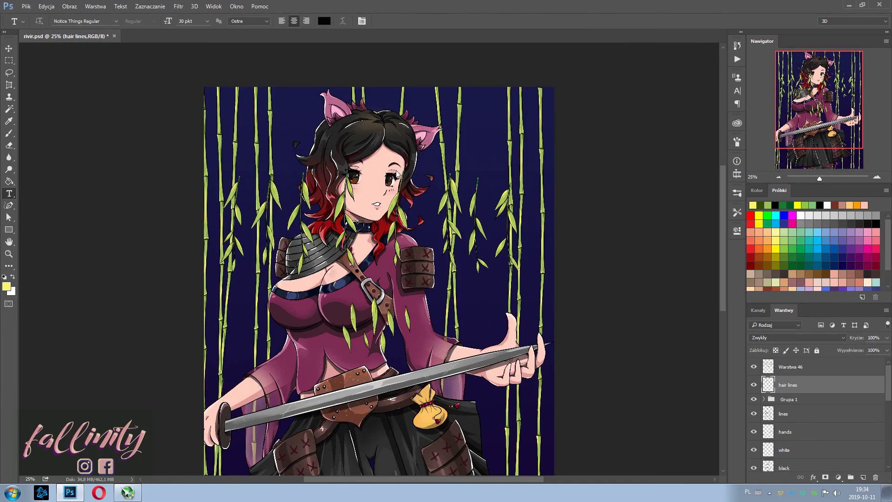
{"action": "scroll", "coordinate": [832, 405], "scroll_direction": "down", "scroll_amount": 1}
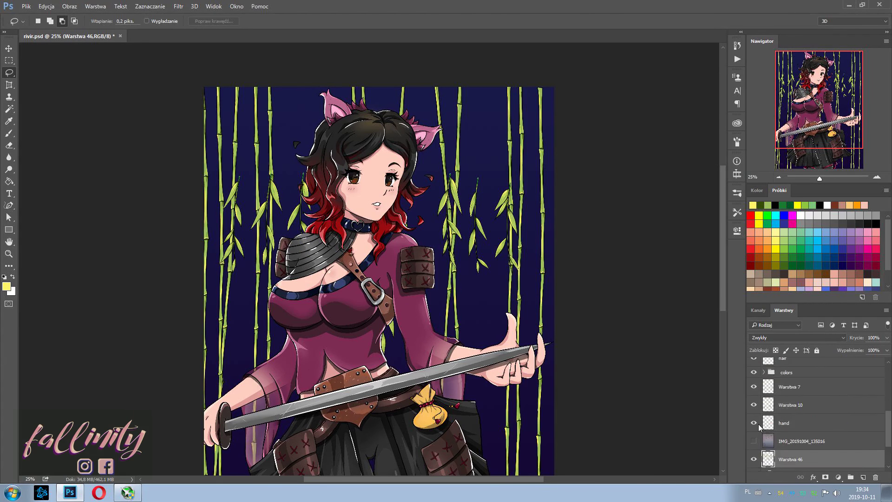
Hide the character's layers and show the white layer Warstwa 13 behind the bamboo.
{"action": "mouse_move", "coordinate": [758, 424]}
{"action": "left_mouse_down"}
{"action": "mouse_move", "coordinate": [754, 391]}
{"action": "mouse_move", "coordinate": [754, 420]}
{"action": "left_mouse_up"}
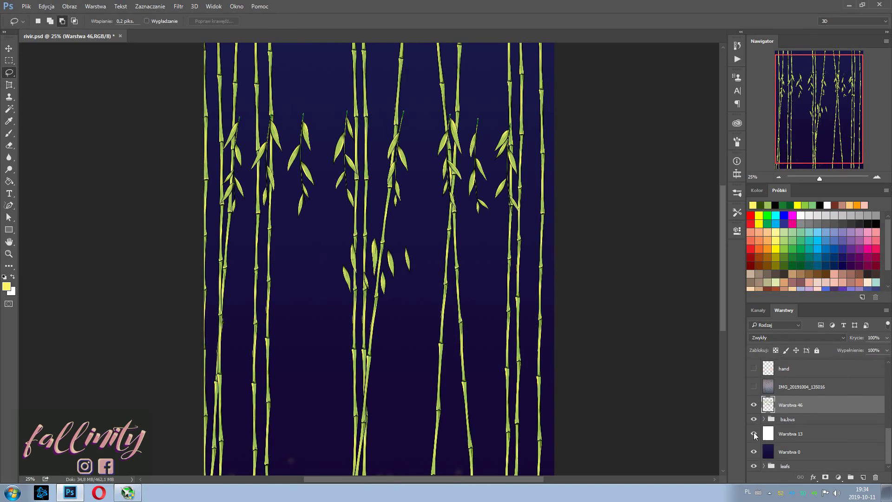
{"action": "left_click", "coordinate": [754, 433]}
{"action": "scroll", "coordinate": [299, 109], "scroll_direction": "down", "scroll_amount": 1}
{"action": "mouse_move", "coordinate": [299, 108]}
{"action": "left_mouse_down"}
{"action": "mouse_move", "coordinate": [339, 69]}
{"action": "mouse_move", "coordinate": [394, 56]}
{"action": "left_mouse_up"}
{"action": "key", "text": "ctrl+t"}
{"action": "key", "text": "Return"}
{"action": "scroll", "coordinate": [420, 140], "scroll_direction": "up", "scroll_amount": 2}
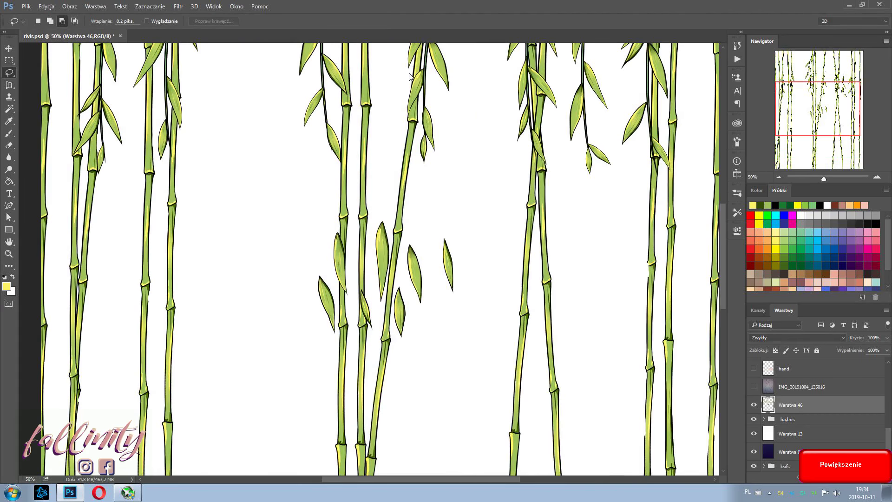
{"action": "left_click", "coordinate": [46, 6]}
{"action": "left_click", "coordinate": [60, 34]}
{"action": "scroll", "coordinate": [169, 90], "scroll_direction": "up", "scroll_amount": 1}
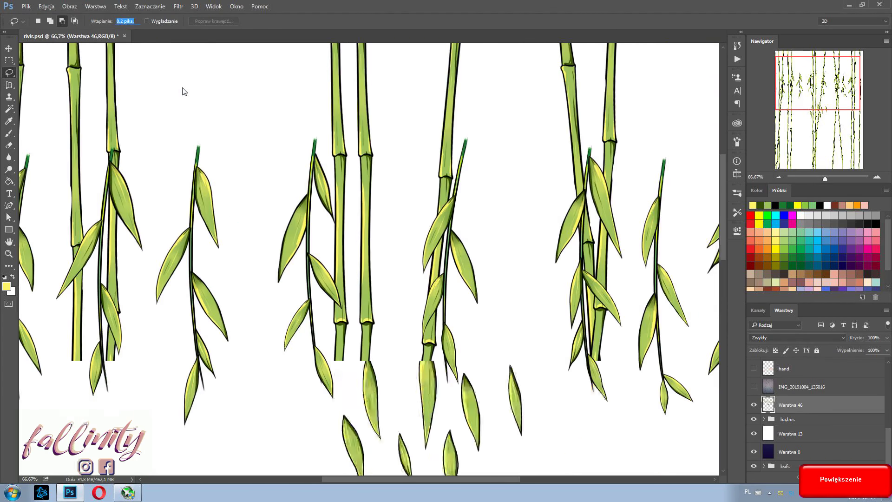
Lock the transparent pixels of layer Warstwa 46 and touch up the branches' upper tips with dark olive green and the Eraser.
{"action": "left_click", "coordinate": [9, 108]}
{"action": "key", "text": "Return"}
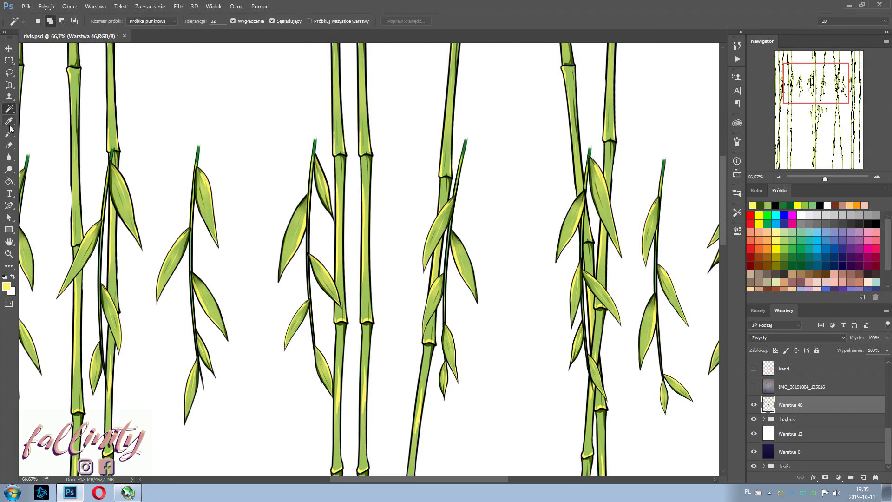
{"action": "scroll", "coordinate": [524, 130], "scroll_direction": "down", "scroll_amount": 3}
{"action": "key", "text": "e"}
{"action": "scroll", "coordinate": [147, 178], "scroll_direction": "up", "scroll_amount": 2}
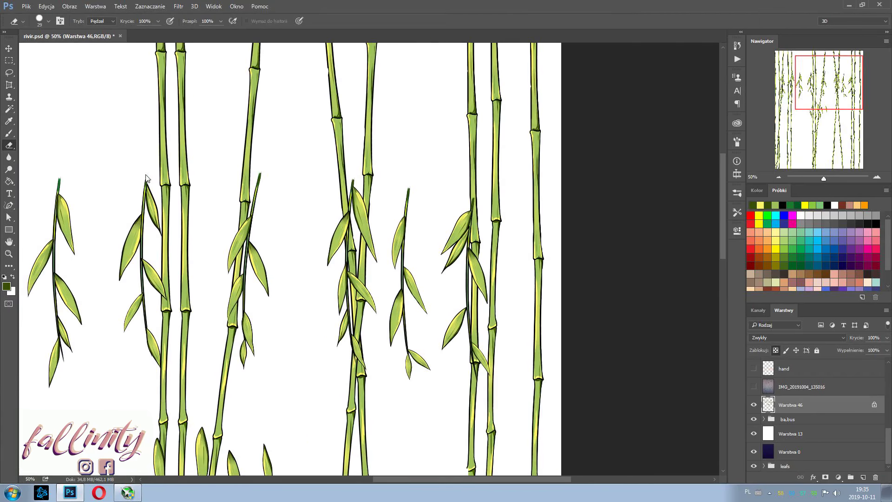
{"action": "scroll", "coordinate": [490, 469], "scroll_direction": "left", "scroll_amount": 2}
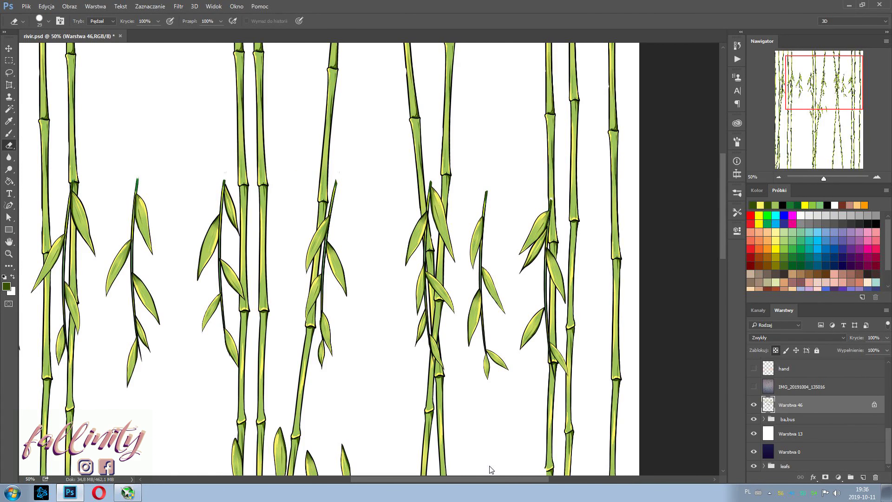
Copy the third leafy branch to a new layer and place it rotated on the upper left bamboo stalks.
{"action": "scroll", "coordinate": [528, 329], "scroll_direction": "down", "scroll_amount": 1}
{"action": "key", "text": "l"}
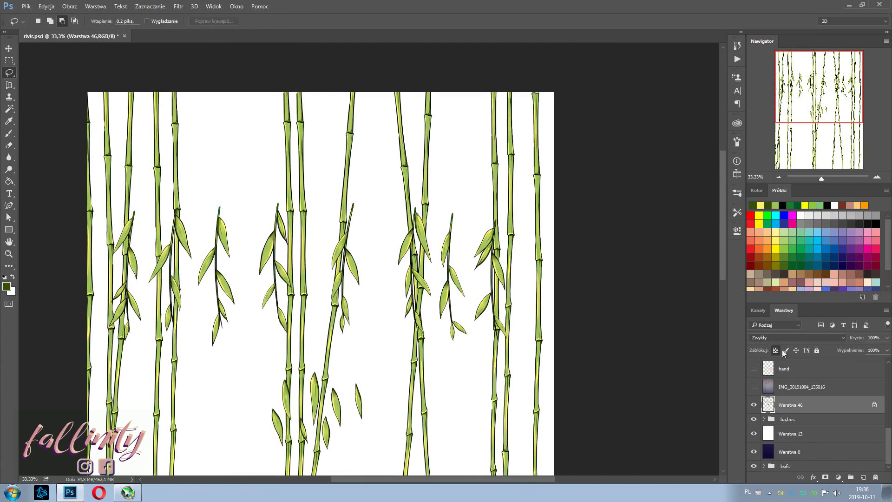
{"action": "key", "text": "ctrl+j"}
{"action": "key", "text": "ctrl+t"}
{"action": "left_click_drag", "start_coordinate": [218, 288], "coordinate": [143, 116]}
{"action": "key", "text": "Return"}
Place a horizontally flipped branch copy at about 84% on the upper central bamboo, plus copies on the lower central and lower right stalks.
{"action": "key", "text": "ctrl+j"}
{"action": "key", "text": "ctrl+t"}
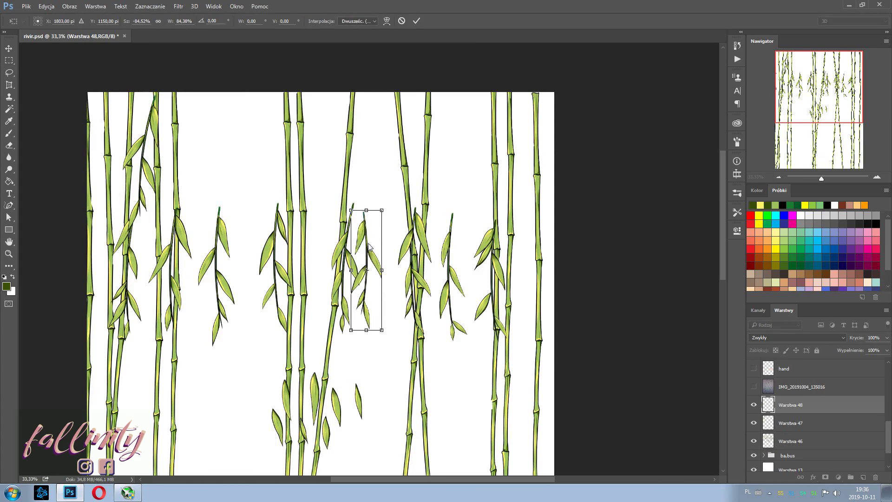
{"action": "mouse_move", "coordinate": [370, 258]}
{"action": "left_mouse_down"}
{"action": "mouse_move", "coordinate": [359, 119]}
{"action": "mouse_move", "coordinate": [274, 399]}
{"action": "mouse_move", "coordinate": [502, 372]}
{"action": "left_mouse_up"}
{"action": "key", "text": "Return"}
{"action": "key", "text": "ctrl+j"}
{"action": "key", "text": "ctrl+t"}
{"action": "key", "text": "Return"}
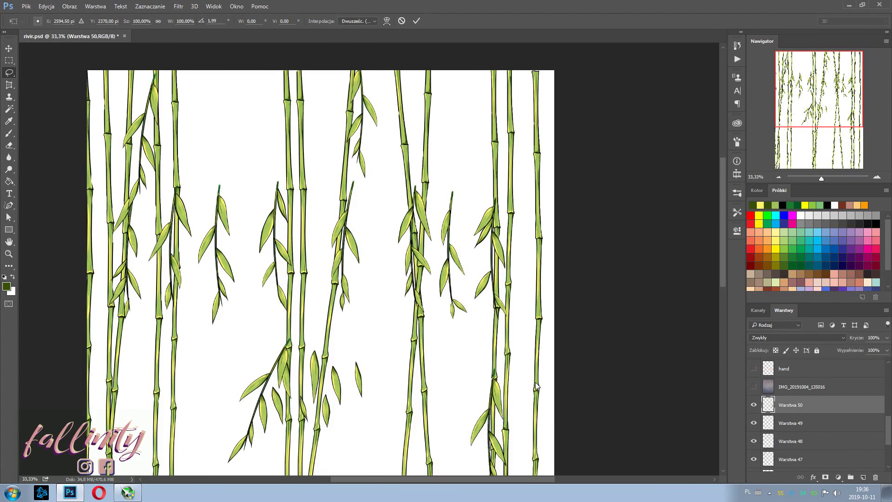
Place a rotated branch copy on the rightmost bamboo at the canvas edge and merge the branch copies into one layer.
{"action": "key", "text": "ctrl+j"}
{"action": "key", "text": "ctrl+t"}
{"action": "left_click_drag", "start_coordinate": [377, 265], "coordinate": [539, 209]}
{"action": "left_click_drag", "start_coordinate": [568, 175], "coordinate": [568, 186]}
{"action": "key", "text": "Return"}
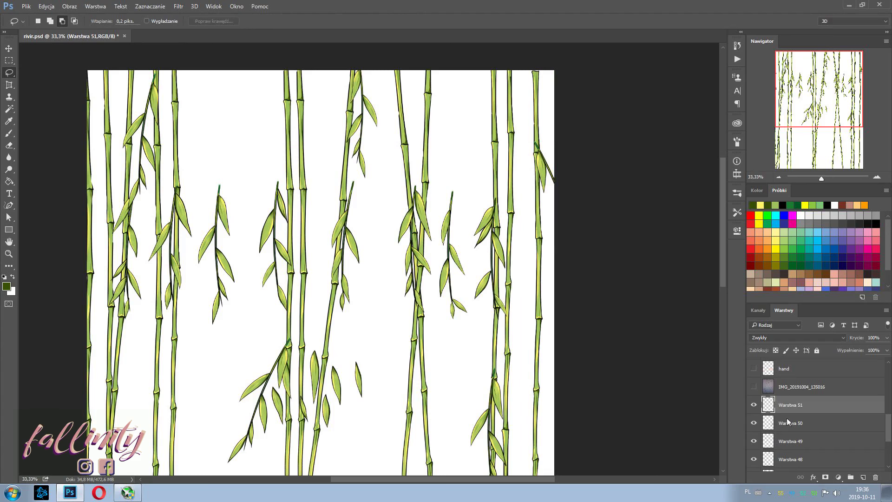
{"action": "key", "text": "ctrl+e"}
Copy the fifth leafy branch and place copies on the lower left bamboo and the upper right-of-centre bamboo.
{"action": "mouse_move", "coordinate": [353, 176]}
{"action": "left_mouse_down"}
{"action": "mouse_move", "coordinate": [383, 225]}
{"action": "mouse_move", "coordinate": [106, 399]}
{"action": "mouse_move", "coordinate": [354, 243]}
{"action": "left_mouse_up"}
{"action": "key", "text": "ctrl+j"}
{"action": "key", "text": "ctrl+t"}
{"action": "right_click", "coordinate": [355, 243]}
{"action": "left_click", "coordinate": [372, 443]}
{"action": "key", "text": "Return"}
Place two more branch copies in the lower part of the canvas, on the rightmost bamboo and the left bamboo pair.
{"action": "key", "text": "ctrl+j"}
{"action": "key", "text": "ctrl+t"}
{"action": "scroll", "coordinate": [321, 279], "scroll_direction": "down", "scroll_amount": 2}
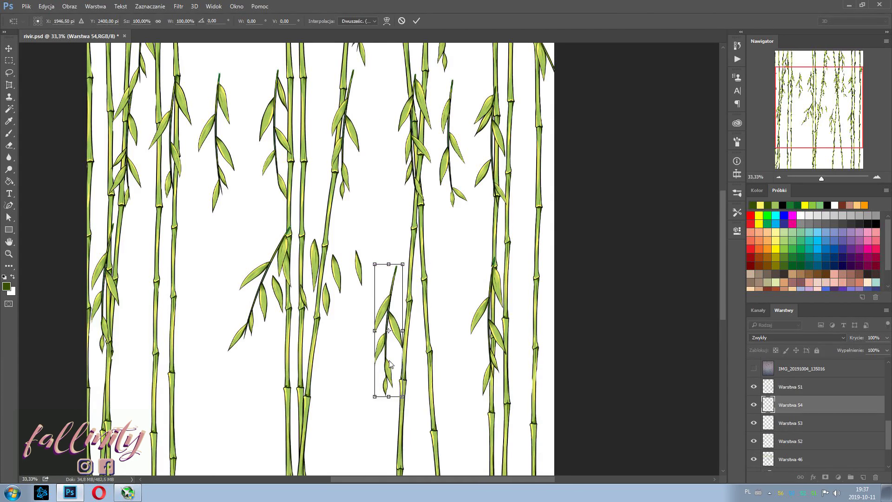
{"action": "mouse_move", "coordinate": [391, 325]}
{"action": "left_mouse_down"}
{"action": "mouse_move", "coordinate": [178, 391]}
{"action": "mouse_move", "coordinate": [543, 359]}
{"action": "mouse_move", "coordinate": [534, 392]}
{"action": "left_mouse_up"}
{"action": "key", "text": "Return"}
{"action": "key", "text": "ctrl+j"}
{"action": "key", "text": "ctrl+t"}
{"action": "key", "text": "Return"}
Copy a leafy branch and hang it from the canvas's upper edge, left of the central bamboo pair.
{"action": "key", "text": "l"}
{"action": "left_click_drag", "start_coordinate": [355, 193], "coordinate": [376, 323]}
{"action": "key", "text": "ctrl+j"}
{"action": "key", "text": "ctrl+t"}
{"action": "scroll", "coordinate": [321, 256], "scroll_direction": "up", "scroll_amount": 1}
{"action": "left_click_drag", "start_coordinate": [365, 260], "coordinate": [115, 212]}
{"action": "key", "text": "Return"}
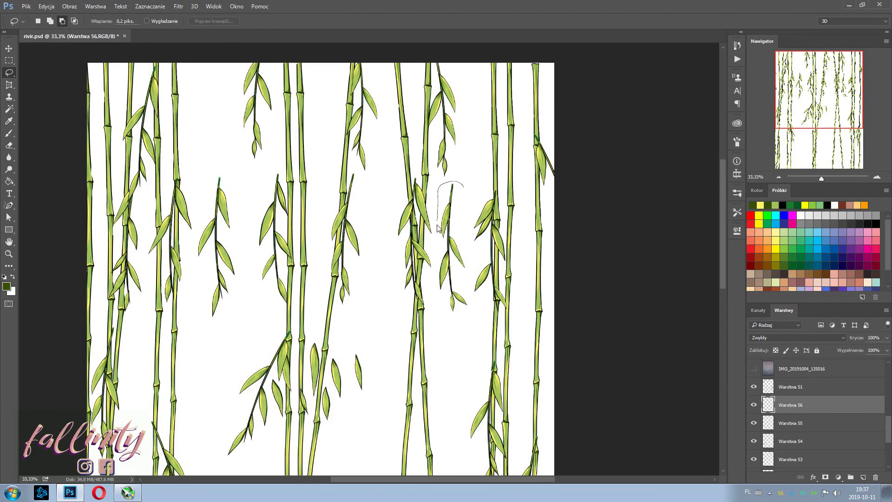
Hang copies of the seventh leafy branch at the upper left and upper right, and place a flipped copy on the lower right-of-centre bamboo.
{"action": "key", "text": "ctrl+j"}
{"action": "key", "text": "ctrl+t"}
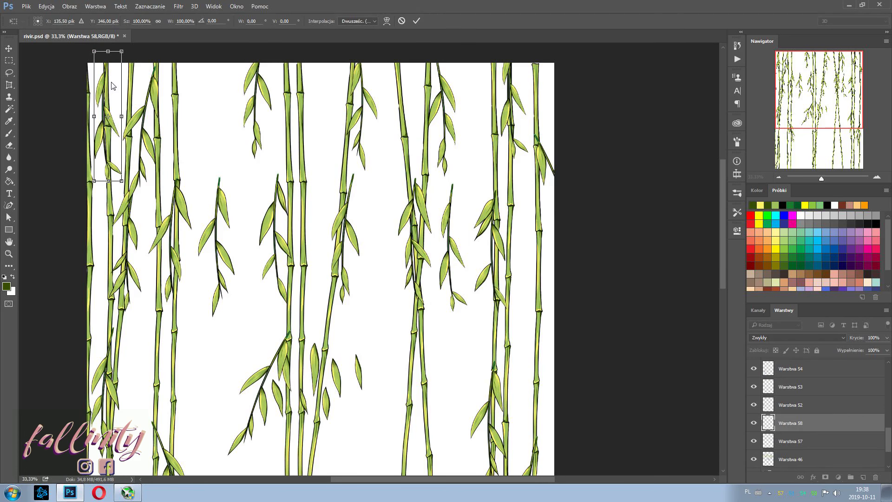
{"action": "right_click", "coordinate": [392, 214]}
{"action": "left_click", "coordinate": [429, 393]}
{"action": "left_click_drag", "start_coordinate": [367, 260], "coordinate": [432, 389]}
{"action": "key", "text": "Return"}
Place two more branch copies, one tilted about 11° on the rightmost bamboo and one at the top of the central bamboo pair.
{"action": "key", "text": "ctrl+j"}
{"action": "key", "text": "ctrl+t"}
{"action": "left_click_drag", "start_coordinate": [367, 261], "coordinate": [527, 353]}
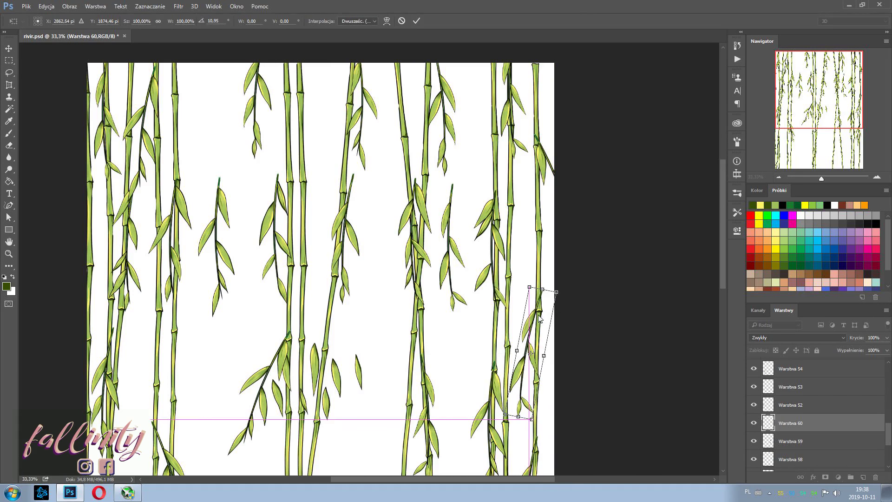
{"action": "key", "text": "Return"}
{"action": "key", "text": "ctrl+j"}
{"action": "key", "text": "ctrl+t"}
{"action": "left_click_drag", "start_coordinate": [367, 260], "coordinate": [279, 103]}
{"action": "key", "text": "Return"}
{"action": "scroll", "coordinate": [278, 103], "scroll_direction": "up", "scroll_amount": 1}
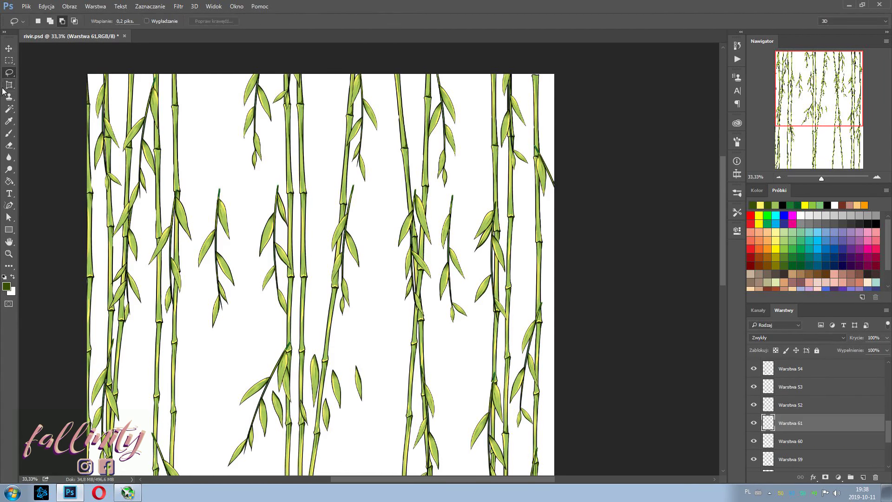
{"action": "left_click", "coordinate": [142, 205], "text": "ctrl"}
{"action": "key", "text": "ctrl+j"}
{"action": "key", "text": "ctrl+t"}
{"action": "key", "text": "Return"}
{"action": "key", "text": "ctrl+j"}
{"action": "key", "text": "ctrl+t"}
{"action": "left_click_drag", "start_coordinate": [139, 256], "coordinate": [367, 261]}
{"action": "right_click", "coordinate": [358, 200]}
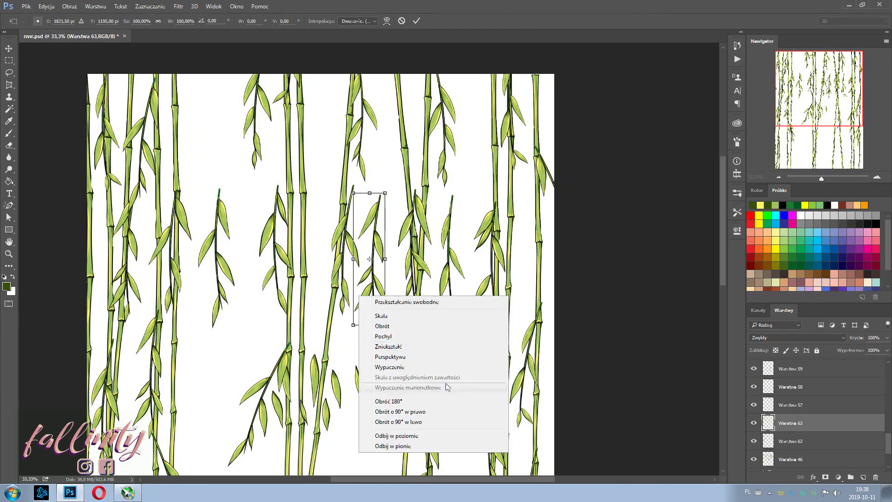
{"action": "left_click", "coordinate": [379, 442]}
{"action": "key", "text": "Return"}
{"action": "scroll", "coordinate": [369, 199], "scroll_direction": "down", "scroll_amount": 1}
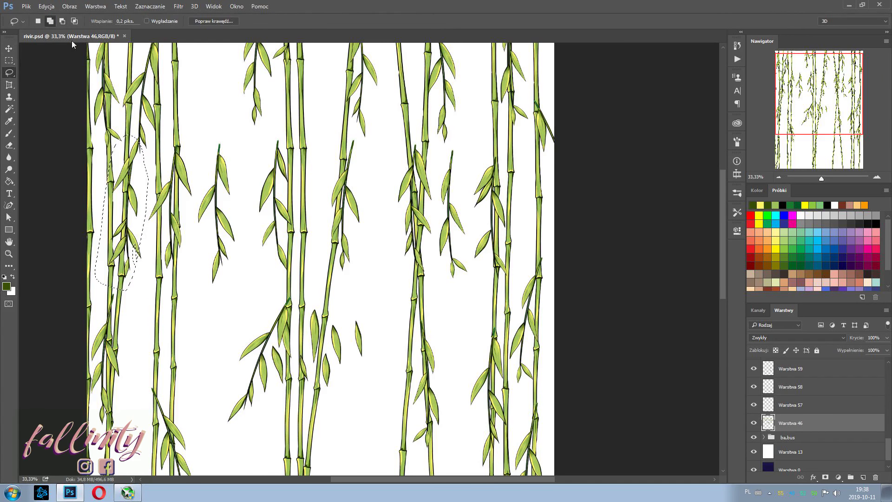
Copy the selected branch from the left bamboos and place two copies on the lower part of the right-of-centre bamboo pair.
{"action": "key", "text": "ctrl+j"}
{"action": "scroll", "coordinate": [325, 232], "scroll_direction": "down", "scroll_amount": 2}
{"action": "key", "text": "ctrl+t"}
{"action": "mouse_move", "coordinate": [123, 139]}
{"action": "left_mouse_down"}
{"action": "mouse_move", "coordinate": [403, 398]}
{"action": "mouse_move", "coordinate": [493, 321]}
{"action": "mouse_move", "coordinate": [448, 399]}
{"action": "left_mouse_up"}
{"action": "key", "text": "Return"}
{"action": "key", "text": "ctrl+j"}
{"action": "key", "text": "ctrl+t"}
{"action": "scroll", "coordinate": [493, 320], "scroll_direction": "down", "scroll_amount": 2}
{"action": "key", "text": "Return"}
Duplicate the branch once more and place the copy near the bottom of the left bamboo pair.
{"action": "key", "text": "ctrl+j"}
{"action": "key", "text": "ctrl+t"}
{"action": "left_click_drag", "start_coordinate": [425, 355], "coordinate": [209, 398]}
{"action": "key", "text": "Return"}
{"action": "key", "text": "l"}
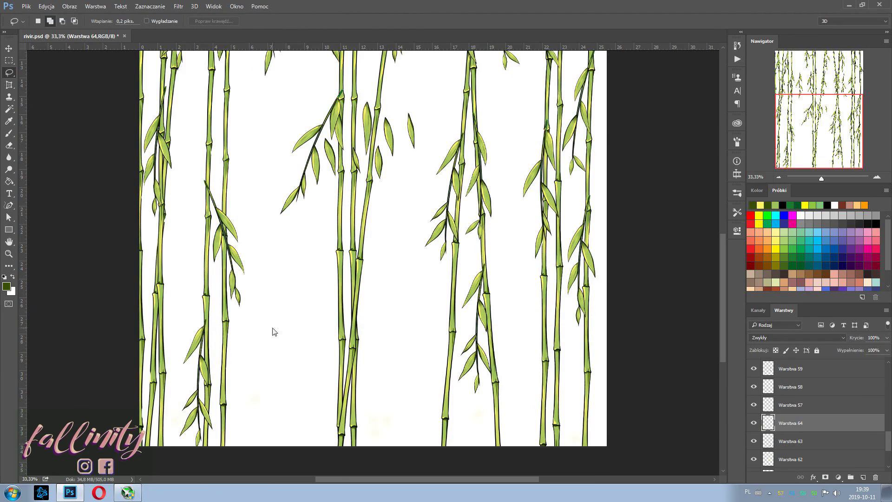
Select a branch on the upper right-of-centre bamboo, copy it and place the copy on the leftmost bamboos near the bottom.
{"action": "scroll", "coordinate": [273, 331], "scroll_direction": "up", "scroll_amount": 3}
{"action": "left_click_drag", "start_coordinate": [446, 82], "coordinate": [465, 218]}
{"action": "key", "text": "ctrl+j"}
{"action": "key", "text": "ctrl+t"}
{"action": "scroll", "coordinate": [325, 232], "scroll_direction": "down", "scroll_amount": 1}
{"action": "mouse_move", "coordinate": [465, 153]}
{"action": "left_mouse_down"}
{"action": "mouse_move", "coordinate": [135, 335]}
{"action": "mouse_move", "coordinate": [164, 414]}
{"action": "left_mouse_up"}
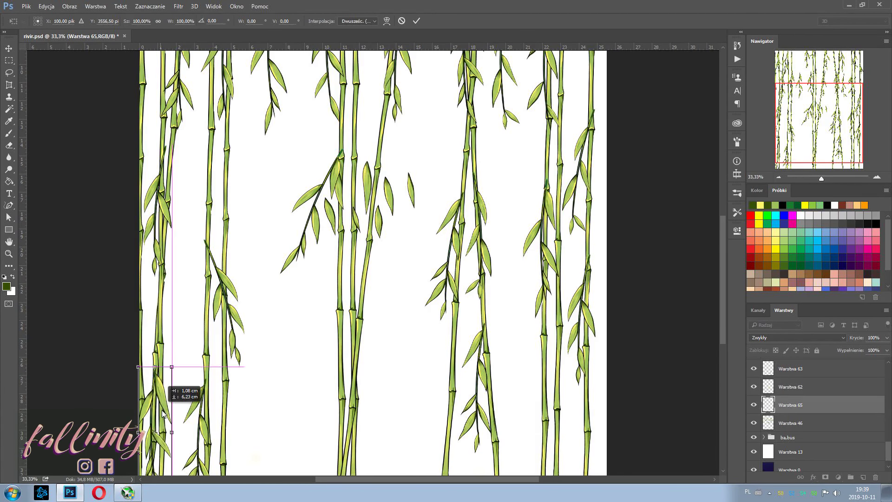
{"action": "key", "text": "Return"}
Duplicate the branch again and hang the copy, rotated about 19°, in the canvas's upper right corner.
{"action": "key", "text": "ctrl+j"}
{"action": "key", "text": "ctrl+t"}
{"action": "left_click_drag", "start_coordinate": [378, 238], "coordinate": [600, 181]}
{"action": "scroll", "coordinate": [654, 127], "scroll_direction": "up", "scroll_amount": 1}
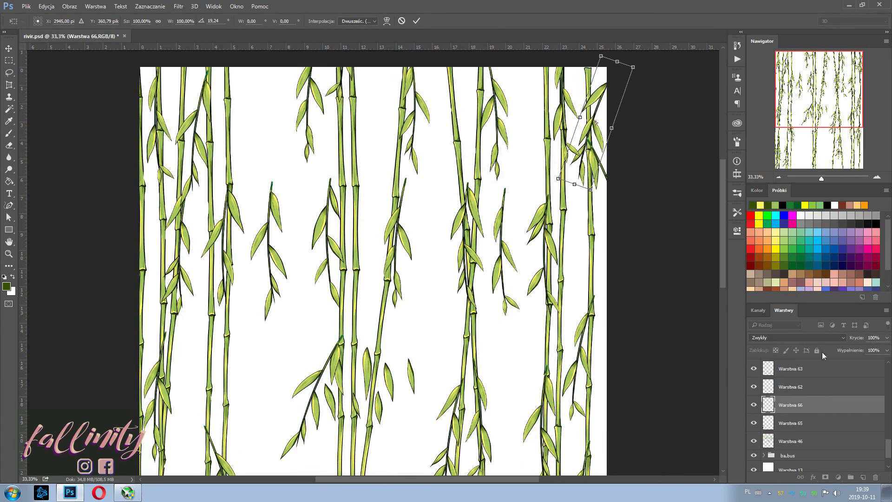
{"action": "key", "text": "Return"}
Move the Warstwa 66 layer above IMG_20191004_135016 and adjust its branch by about -2.7° on the rightmost bamboo's top.
{"action": "left_click_drag", "start_coordinate": [790, 405], "coordinate": [830, 403]}
{"action": "key", "text": "ctrl+t"}
{"action": "left_click_drag", "start_coordinate": [593, 129], "coordinate": [603, 137]}
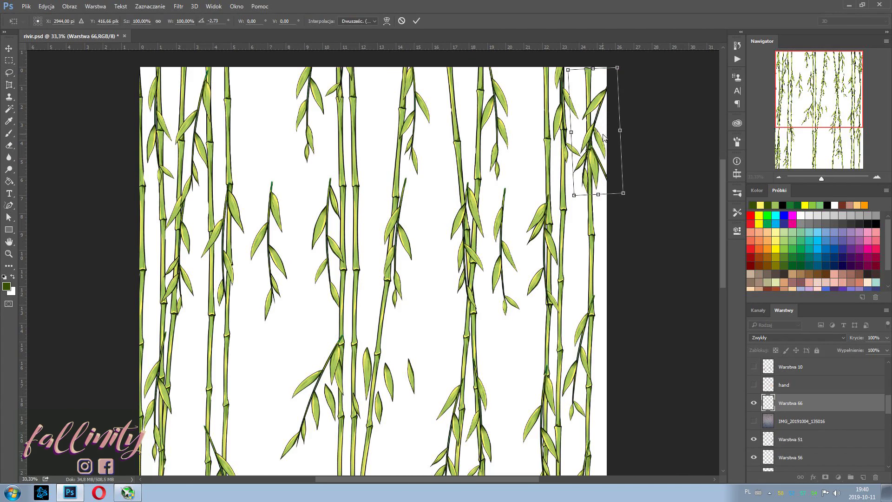
{"action": "key", "text": "Return"}
Duplicate the upper right corner branch and offset the copy slightly on the rightmost bamboo.
{"action": "key", "text": "ctrl+j"}
{"action": "scroll", "coordinate": [603, 137], "scroll_direction": "up", "scroll_amount": 1}
{"action": "key", "text": "ctrl+t"}
{"action": "left_click_drag", "start_coordinate": [595, 96], "coordinate": [595, 120]}
{"action": "key", "text": "Return"}
{"action": "key", "text": "l"}
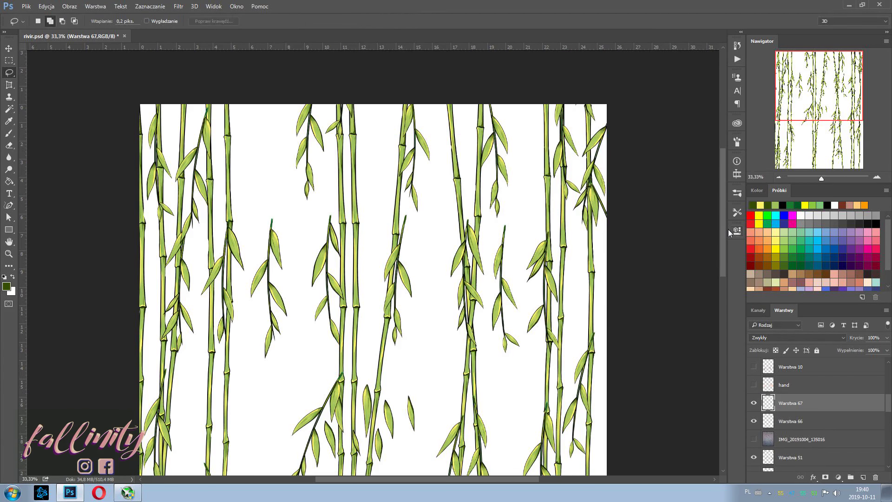
On layer Warstwa 46, rotate the branch at the crossed bamboos and attach it to the left side of the stalk.
{"action": "key", "text": "ctrl+minus"}
{"action": "scroll", "coordinate": [818, 414], "scroll_direction": "down", "scroll_amount": 3}
{"action": "scroll", "coordinate": [891, 435], "scroll_direction": "down", "scroll_amount": 3}
{"action": "left_click", "coordinate": [790, 410]}
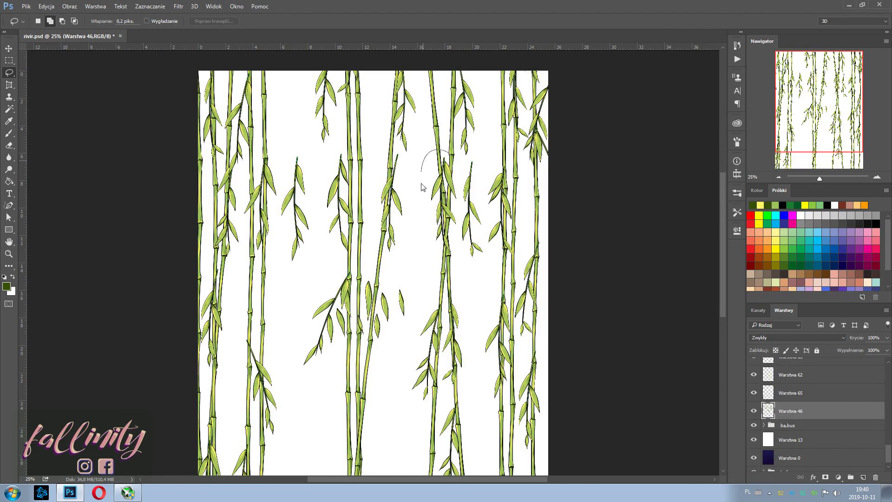
{"action": "key", "text": "ctrl+t"}
{"action": "mouse_move", "coordinate": [422, 175]}
{"action": "left_mouse_down"}
{"action": "mouse_move", "coordinate": [492, 154]}
{"action": "mouse_move", "coordinate": [442, 135]}
{"action": "left_mouse_up"}
{"action": "key", "text": "Return"}
{"action": "key", "text": "v"}
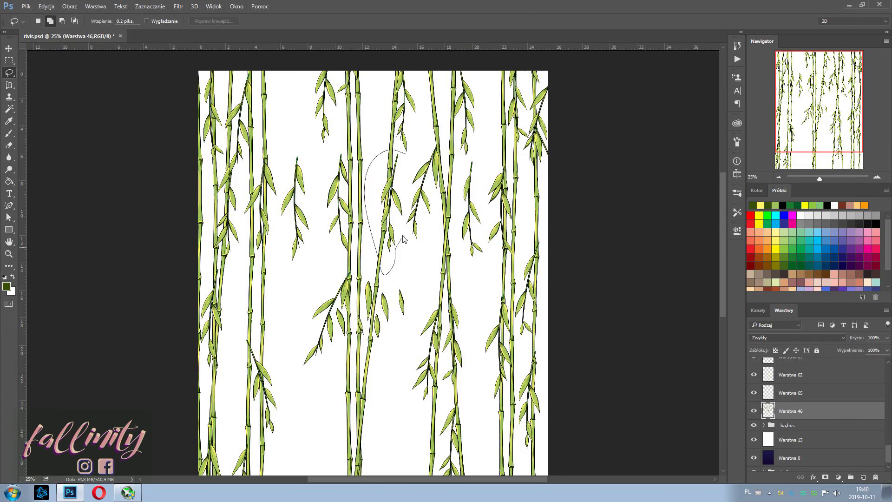
Reposition the branches on the leaning bamboo and beside the central pair so their stems meet the stalks.
{"action": "left_click_drag", "start_coordinate": [404, 240], "coordinate": [405, 154]}
{"action": "key", "text": "ctrl+t"}
{"action": "left_click_drag", "start_coordinate": [432, 139], "coordinate": [439, 127]}
{"action": "key", "text": "Return"}
{"action": "left_click_drag", "start_coordinate": [321, 153], "coordinate": [327, 209]}
{"action": "key", "text": "ctrl+t"}
{"action": "key", "text": "Return"}
Move the freestanding branch between the left and central bamboos to the top of the fifth stalk from the left.
{"action": "mouse_move", "coordinate": [312, 150]}
{"action": "left_mouse_down"}
{"action": "mouse_move", "coordinate": [283, 233]}
{"action": "mouse_move", "coordinate": [273, 124]}
{"action": "left_mouse_up"}
{"action": "key", "text": "Return"}
{"action": "key", "text": "l"}
{"action": "left_click", "coordinate": [8, 48]}
{"action": "left_click_drag", "start_coordinate": [300, 209], "coordinate": [271, 112]}
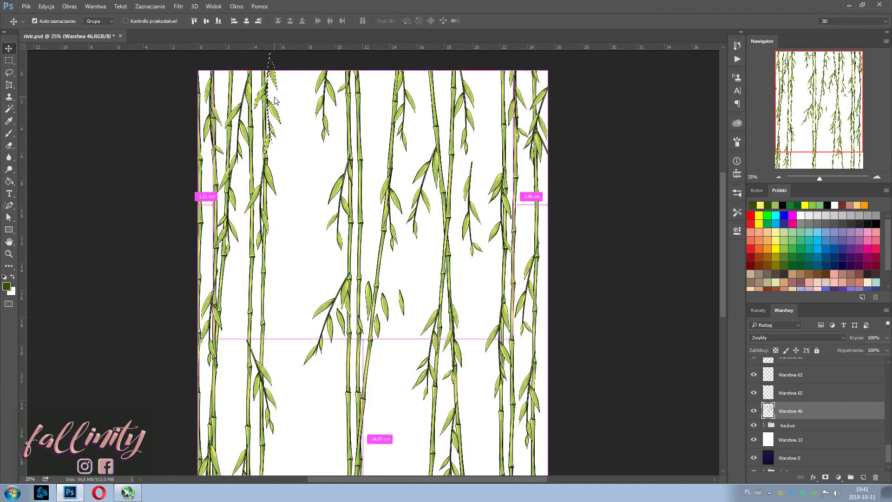
{"action": "key", "text": "ctrl+d"}
Move the leafy branch from the third left bamboo onto the middle of the fourth stalk.
{"action": "key", "text": "ctrl+t"}
{"action": "left_click_drag", "start_coordinate": [253, 198], "coordinate": [280, 141]}
{"action": "key", "text": "Return"}
Copy the selected branch, paste it and place the copy on the lower part of the central bamboo pair.
{"action": "left_click", "coordinate": [46, 6]}
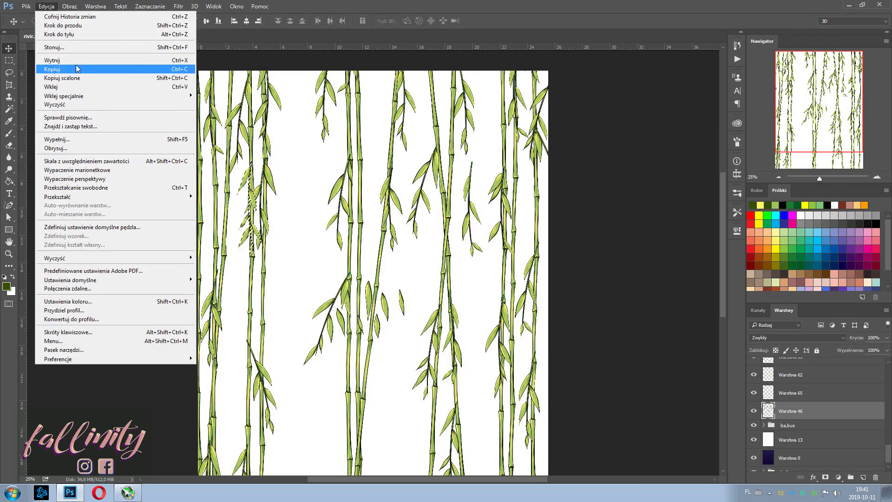
{"action": "left_click", "coordinate": [61, 70]}
{"action": "key", "text": "ctrl+v"}
{"action": "key", "text": "ctrl+t"}
{"action": "key", "text": "Return"}
{"action": "key", "text": "alt+bracketleft"}
{"action": "key", "text": "l"}
Move the freestanding branch right of the crossed bamboos onto the fourth left stalk, and raise layer Warstwa 46 to just below hand.
{"action": "left_click_drag", "start_coordinate": [253, 161], "coordinate": [267, 285]}
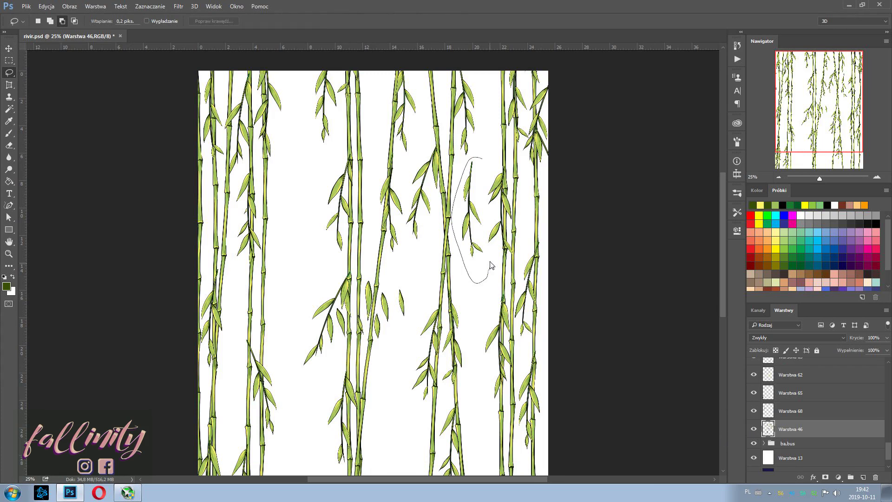
{"action": "key", "text": "ctrl+d"}
{"action": "scroll", "coordinate": [813, 418], "scroll_direction": "up", "scroll_amount": 5}
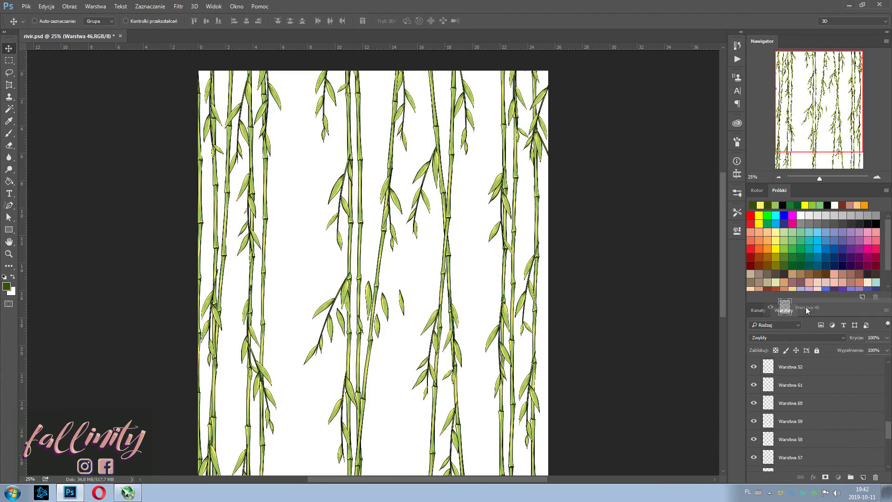
{"action": "left_click", "coordinate": [812, 443]}
Select the loose leaves over the central bamboos and move them into the empty area to their right.
{"action": "key", "text": "l"}
{"action": "left_click_drag", "start_coordinate": [371, 256], "coordinate": [367, 258]}
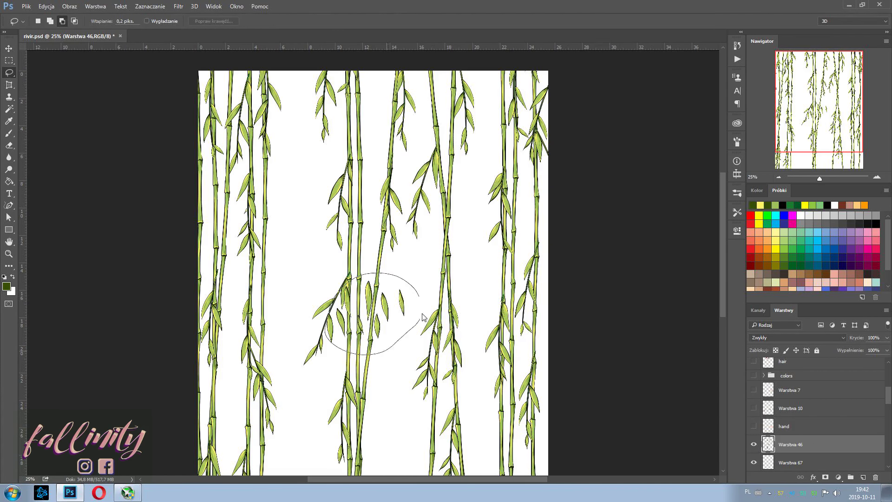
{"action": "key", "text": "v"}
{"action": "left_click_drag", "start_coordinate": [404, 288], "coordinate": [425, 297]}
Scale a loose leaf to about 94%, tilt it about 1.3° and place it above the branch on the fourth left bamboo.
{"action": "key", "text": "ctrl+plus"}
{"action": "key", "text": "ctrl+t"}
{"action": "left_click_drag", "start_coordinate": [379, 281], "coordinate": [384, 284]}
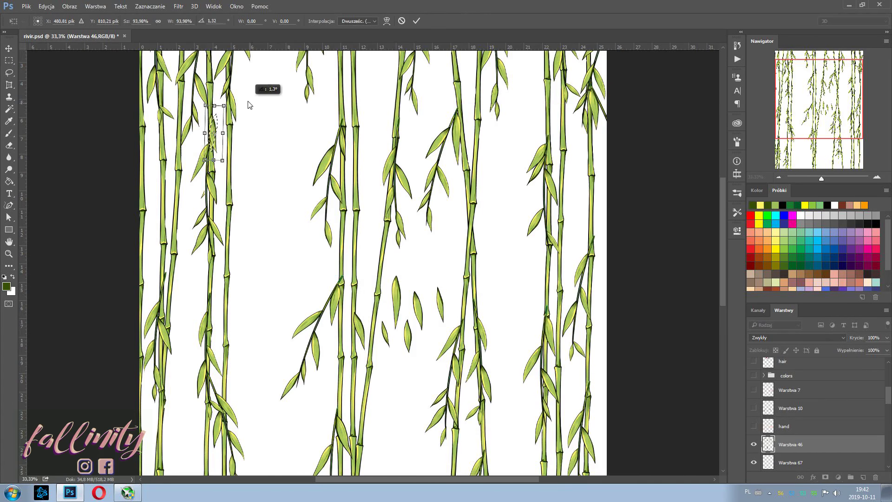
{"action": "key", "text": "Return"}
{"action": "key", "text": "ctrl+d"}
Place the smallest loose leaf at the joint where the large branch leaves the central bamboo pair.
{"action": "key", "text": "l"}
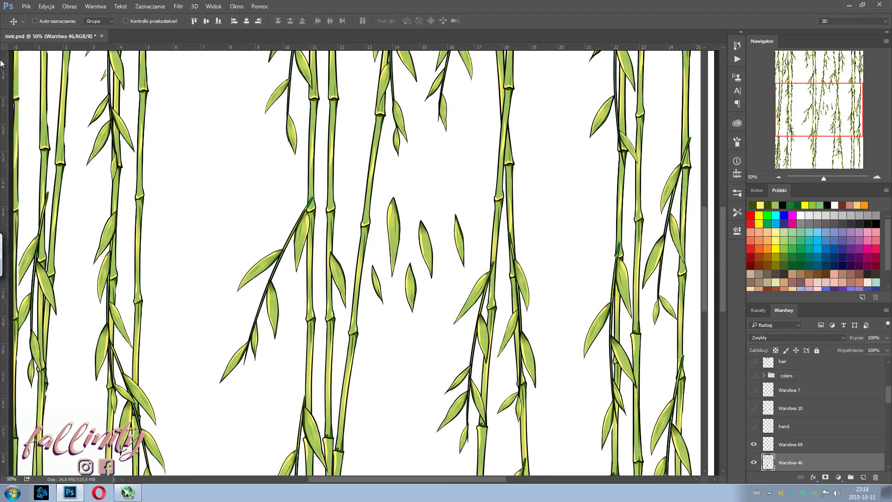
{"action": "left_click", "coordinate": [1, 62]}
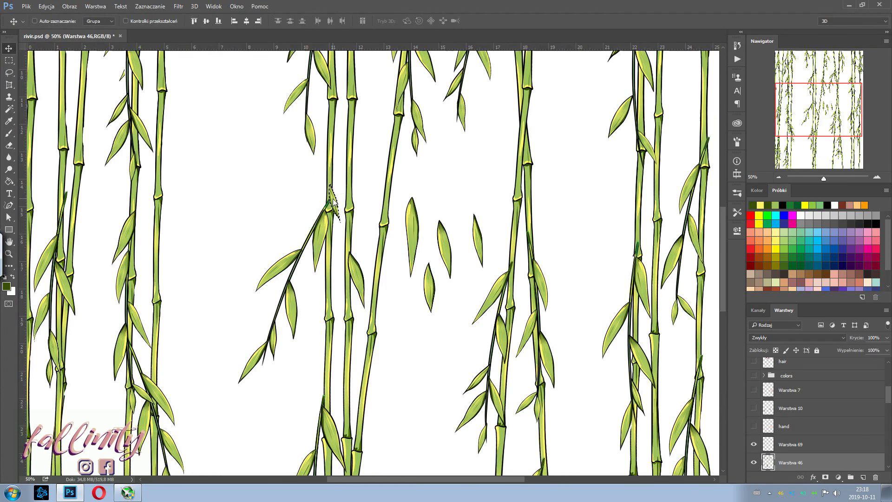
{"action": "left_click", "coordinate": [10, 73]}
{"action": "scroll", "coordinate": [168, 112], "scroll_direction": "up", "scroll_amount": 3}
{"action": "key", "text": "e"}
{"action": "scroll", "coordinate": [94, 354], "scroll_direction": "down", "scroll_amount": 3}
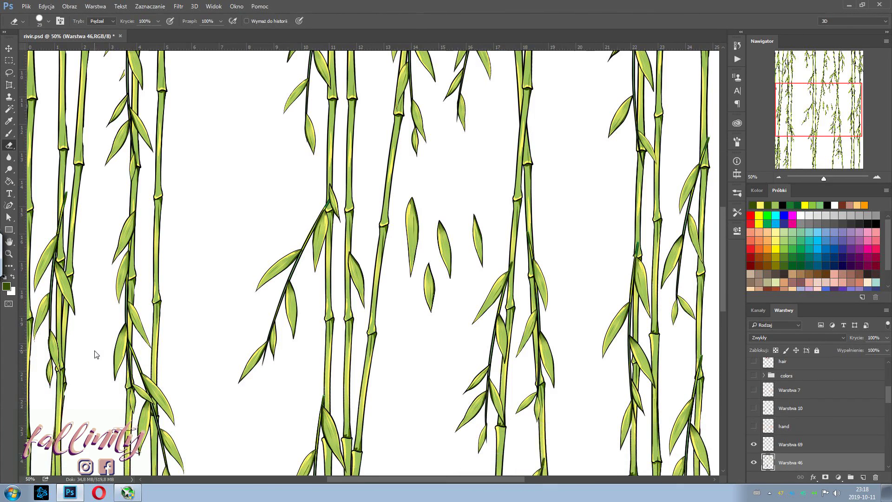
Move the largest loose leaf to the top of the leaning bamboo's branch and scale its height to about 70%.
{"action": "scroll", "coordinate": [119, 207], "scroll_direction": "up", "scroll_amount": 5}
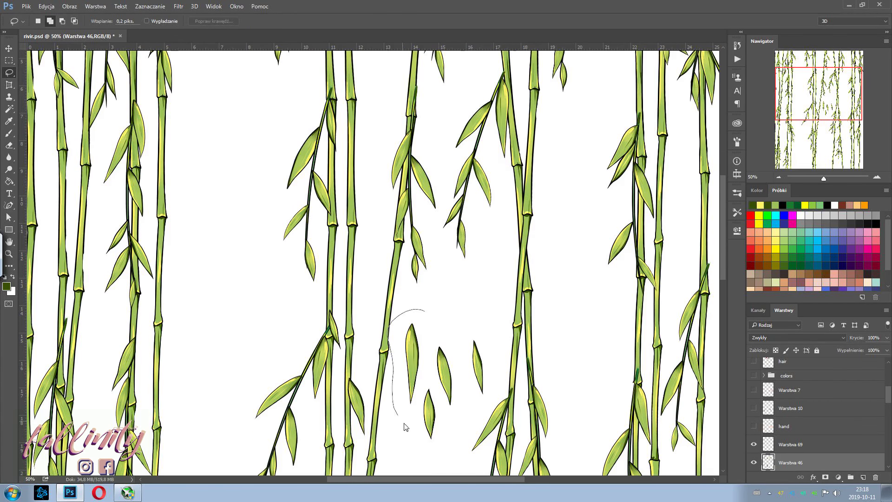
{"action": "key", "text": "ctrl+t"}
{"action": "mouse_move", "coordinate": [412, 365]}
{"action": "left_mouse_down"}
{"action": "mouse_move", "coordinate": [488, 96]}
{"action": "mouse_move", "coordinate": [418, 155]}
{"action": "mouse_move", "coordinate": [423, 165]}
{"action": "left_mouse_up"}
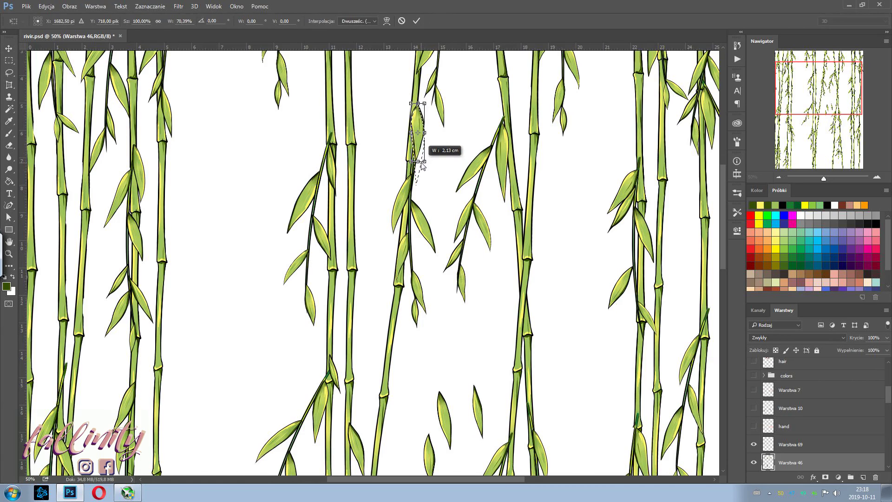
{"action": "key", "text": "Return"}
Paste a leaf copy, scale it to about 70%, flip and rotate it about -17.4°, and fit it to the central pair's upper branch.
{"action": "key", "text": "ctrl+v"}
{"action": "key", "text": "ctrl+t"}
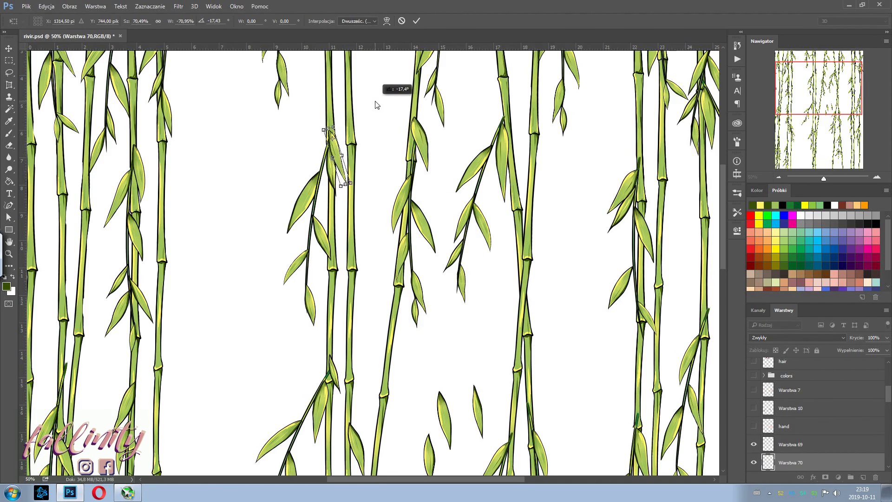
{"action": "key", "text": "Escape"}
{"action": "key", "text": "ctrl+alt+z"}
{"action": "key", "text": "Return"}
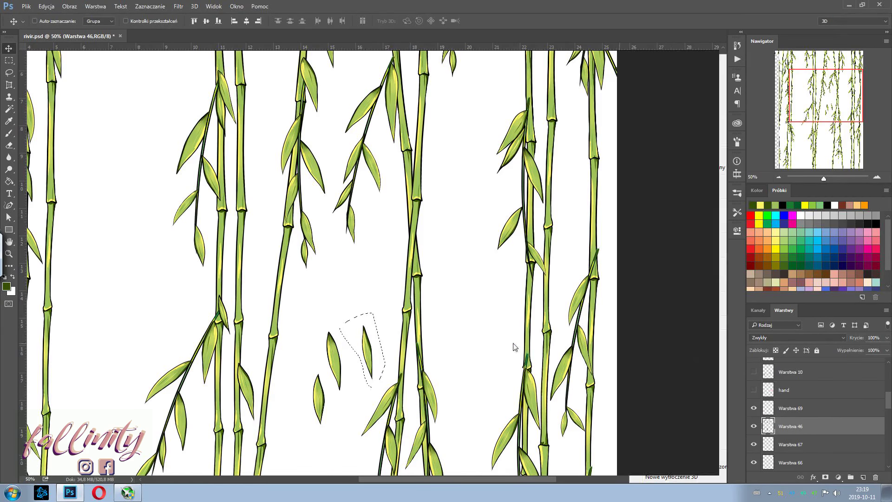
Fit a leaf to the top of the branch left of the crossed bamboos and merge its layer into Warstwa 46.
{"action": "right_click", "coordinate": [524, 103]}
{"action": "left_click", "coordinate": [544, 175]}
{"action": "key", "text": "Return"}
{"action": "scroll", "coordinate": [492, 131], "scroll_direction": "up", "scroll_amount": 2}
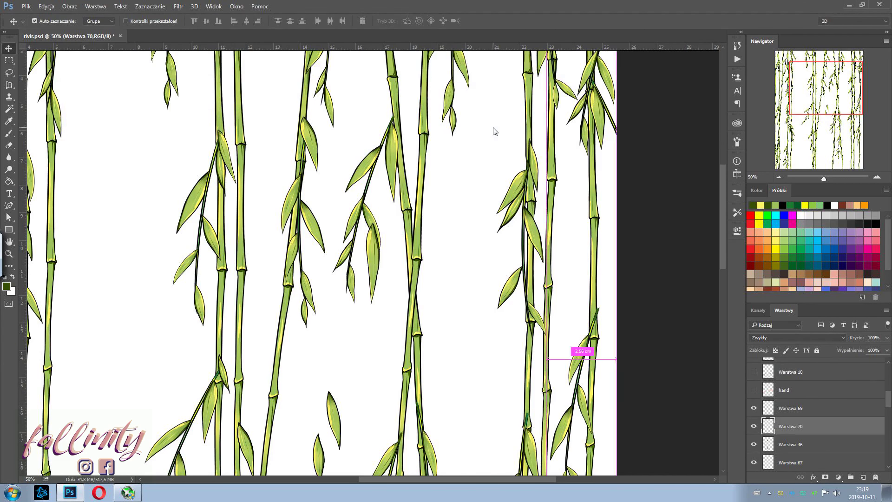
{"action": "key", "text": "ctrl+v"}
{"action": "key", "text": "ctrl+t"}
{"action": "key", "text": "Return"}
{"action": "scroll", "coordinate": [492, 113], "scroll_direction": "up", "scroll_amount": 1}
{"action": "right_click", "coordinate": [503, 132]}
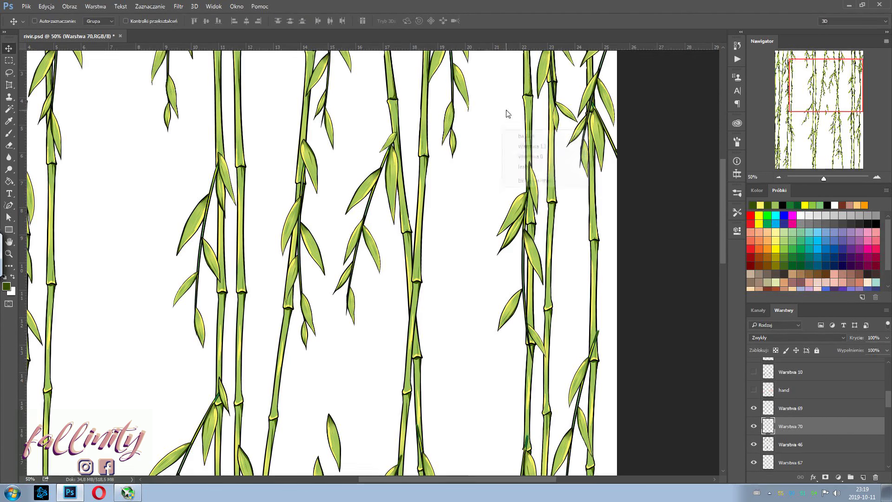
{"action": "key", "text": "ctrl+e"}
Copy a leaf, paste it and move the copy toward the rightmost bamboo's branch.
{"action": "scroll", "coordinate": [69, 103], "scroll_direction": "down", "scroll_amount": 1}
{"action": "key", "text": "l"}
{"action": "key", "text": "ctrl+c"}
{"action": "key", "text": "ctrl+v"}
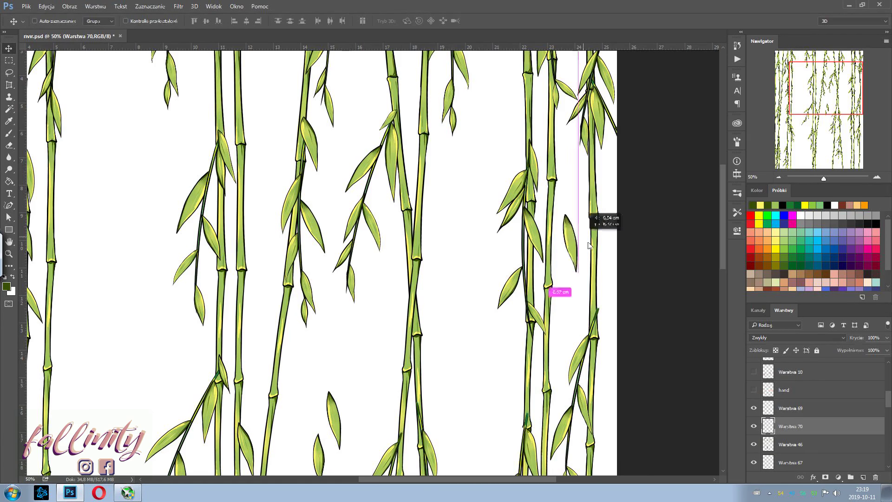
Paste another leaf copy and place it, rotated about -6°, at the top of the fourth left bamboo.
{"action": "scroll", "coordinate": [660, 239], "scroll_direction": "up", "scroll_amount": 1}
{"action": "left_click_drag", "start_coordinate": [457, 479], "coordinate": [381, 479]}
{"action": "key", "text": "ctrl+v"}
{"action": "key", "text": "ctrl+t"}
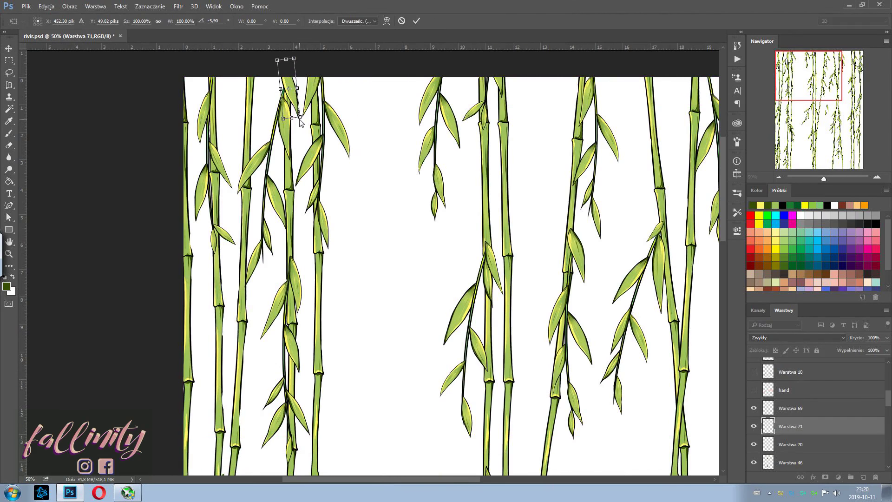
{"action": "key", "text": "Return"}
Place the larger remaining loose leaf at the top of the branch on the leftmost bamboos and merge its layer down.
{"action": "scroll", "coordinate": [384, 139], "scroll_direction": "down", "scroll_amount": 10}
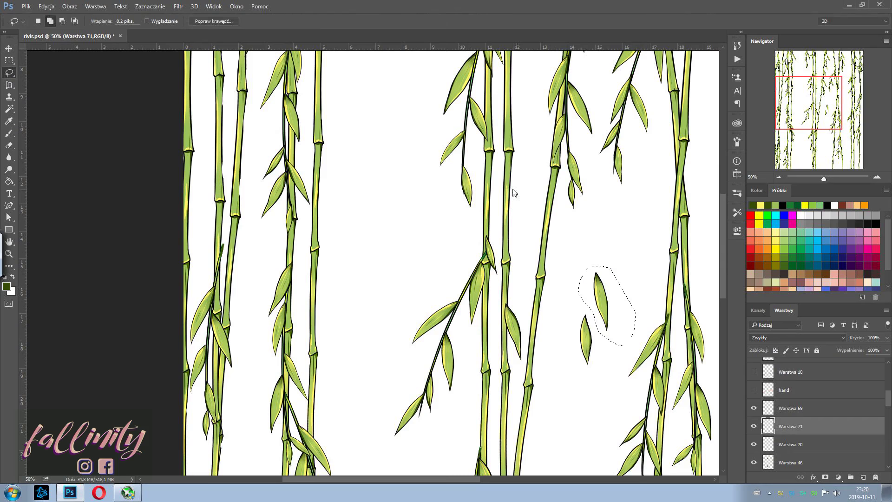
{"action": "right_click", "coordinate": [790, 426]}
{"action": "left_click", "coordinate": [767, 267]}
{"action": "left_click_drag", "start_coordinate": [610, 316], "coordinate": [234, 277]}
{"action": "scroll", "coordinate": [268, 269], "scroll_direction": "down", "scroll_amount": 4}
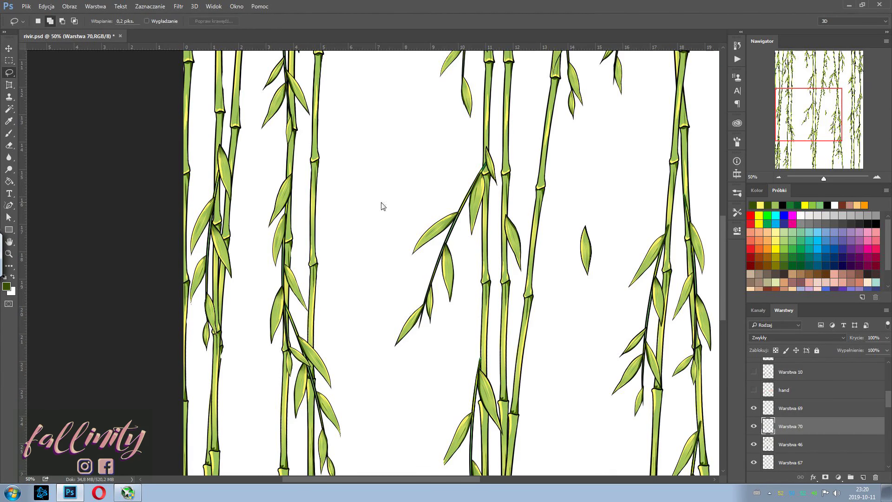
{"action": "key", "text": "Return"}
{"action": "key", "text": "ctrl+e"}
Flip the last loose leaf vertically, tilt it about 4° and place it below the branch on the leftmost bamboos.
{"action": "left_click_drag", "start_coordinate": [555, 257], "coordinate": [436, 240]}
{"action": "key", "text": "ctrl+t"}
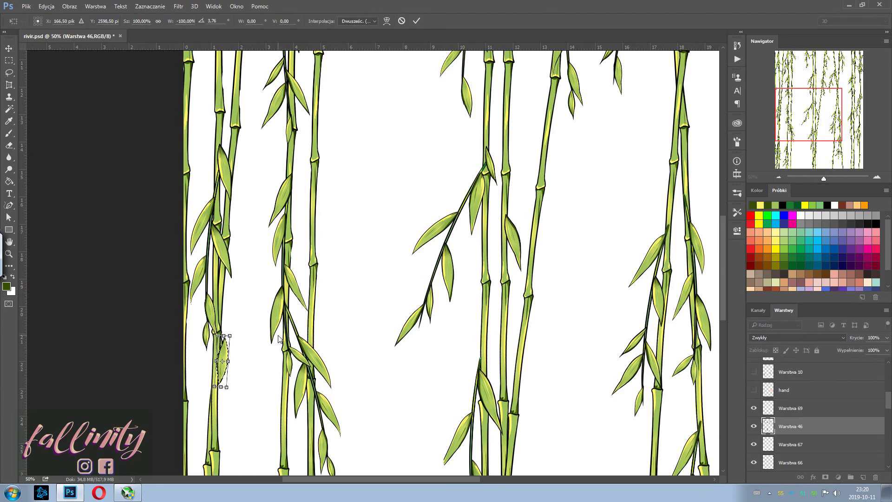
{"action": "key", "text": "Return"}
Place leaf copies on the right-of-centre bamboo pair, at the left branch's top and, rotated about -9°, at the lower branch's top.
{"action": "scroll", "coordinate": [419, 325], "scroll_direction": "down", "scroll_amount": 3}
{"action": "key", "text": "ctrl+j"}
{"action": "key", "text": "ctrl+t"}
{"action": "left_click_drag", "start_coordinate": [223, 283], "coordinate": [672, 163]}
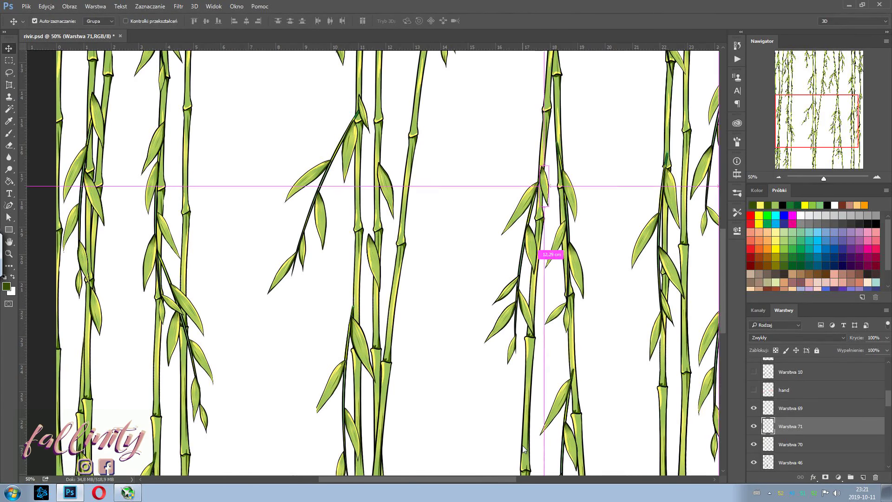
{"action": "left_click_drag", "start_coordinate": [549, 255], "coordinate": [628, 349]}
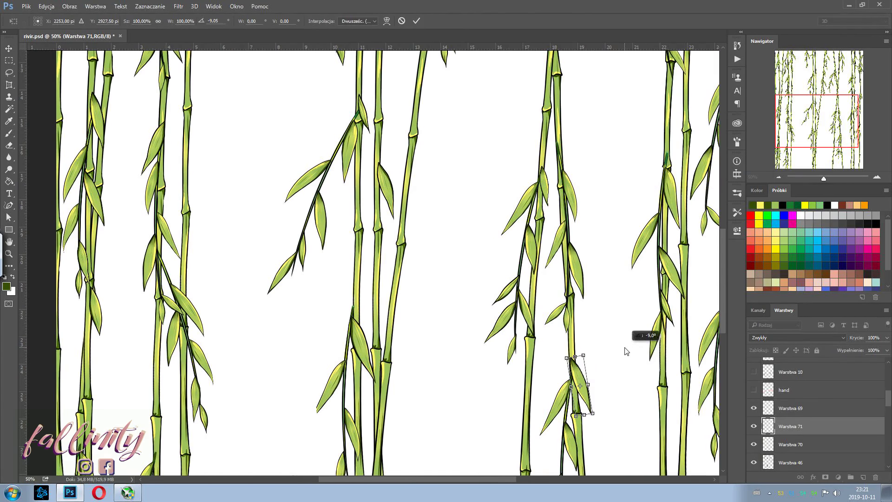
Duplicate the leaf onto the right-hand bamboos, placing a horizontally flipped copy above the rightmost bamboo's lower branch.
{"action": "scroll", "coordinate": [452, 156], "scroll_direction": "right", "scroll_amount": 5}
{"action": "key", "text": "ctrl+j"}
{"action": "key", "text": "ctrl+t"}
{"action": "left_click_drag", "start_coordinate": [380, 252], "coordinate": [518, 294]}
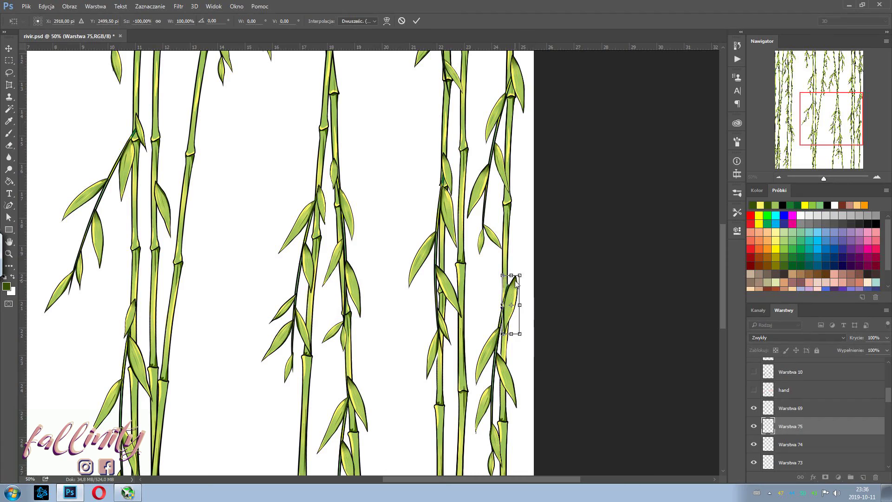
{"action": "key", "text": "Return"}
{"action": "key", "text": "ctrl+minus"}
{"action": "scroll", "coordinate": [795, 418], "scroll_direction": "down", "scroll_amount": 3}
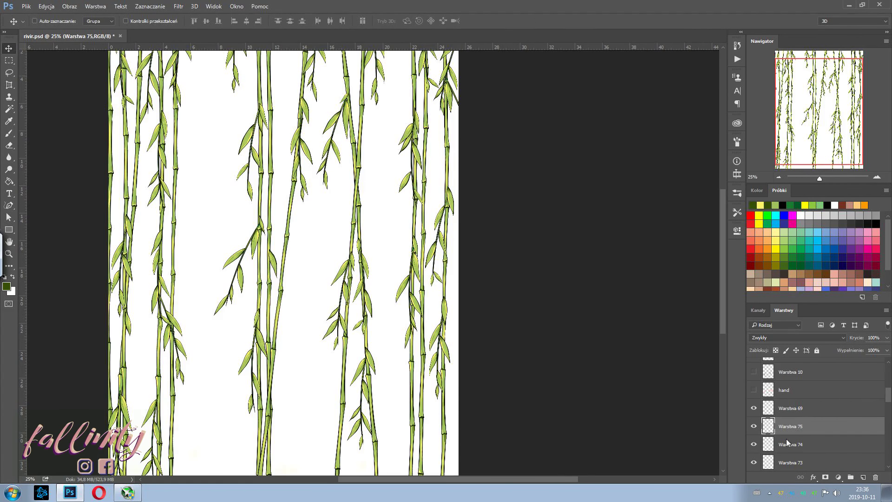
Merge the loose leaf layers from Warstwa 75 down to Warstwa 70 into the leaf layer beneath them.
{"action": "left_click", "coordinate": [795, 422], "text": "shift"}
{"action": "key", "text": "Delete"}
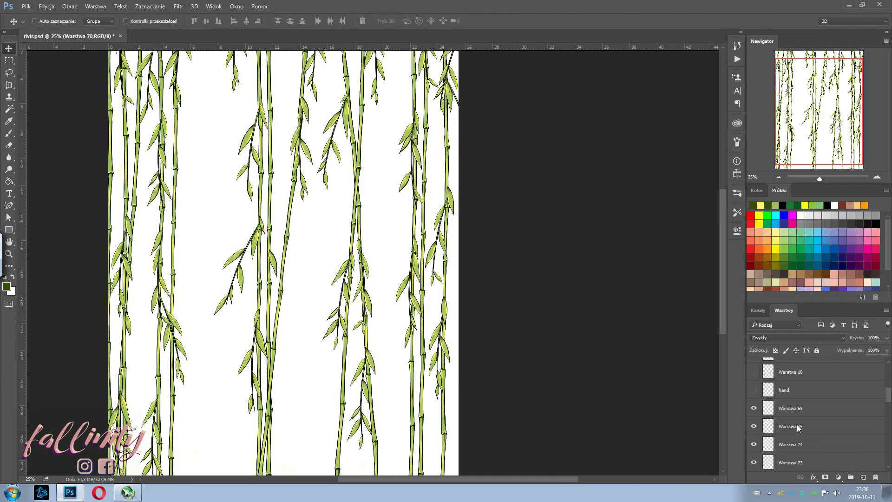
{"action": "scroll", "coordinate": [754, 411], "scroll_direction": "down", "scroll_amount": 1}
{"action": "key", "text": "ctrl+minus"}
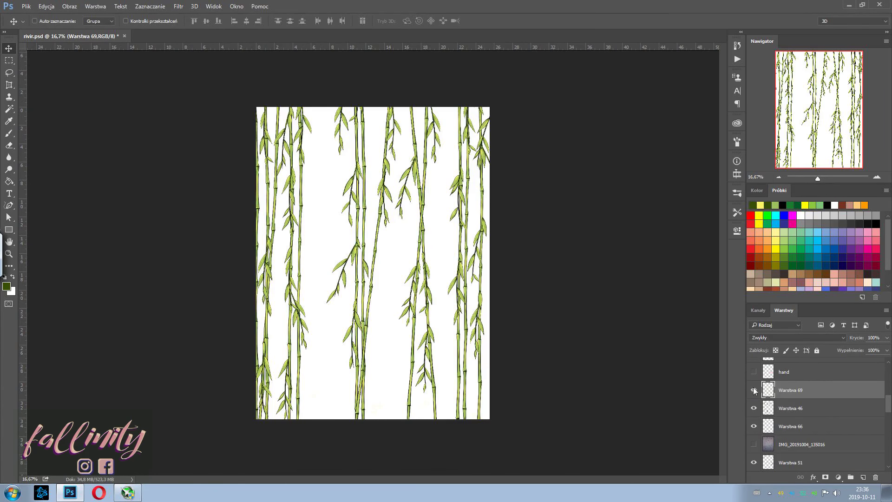
Check what Warstwa 69 and Warstwa 46 contain, merge Warstwa 46 down into Warstwa 66 and name the result leafsss.
{"action": "left_click_drag", "start_coordinate": [754, 390], "coordinate": [753, 393]}
{"action": "left_click", "coordinate": [753, 408]}
{"action": "left_click", "coordinate": [785, 410]}
{"action": "key", "text": "ctrl+plus"}
{"action": "right_click", "coordinate": [790, 408]}
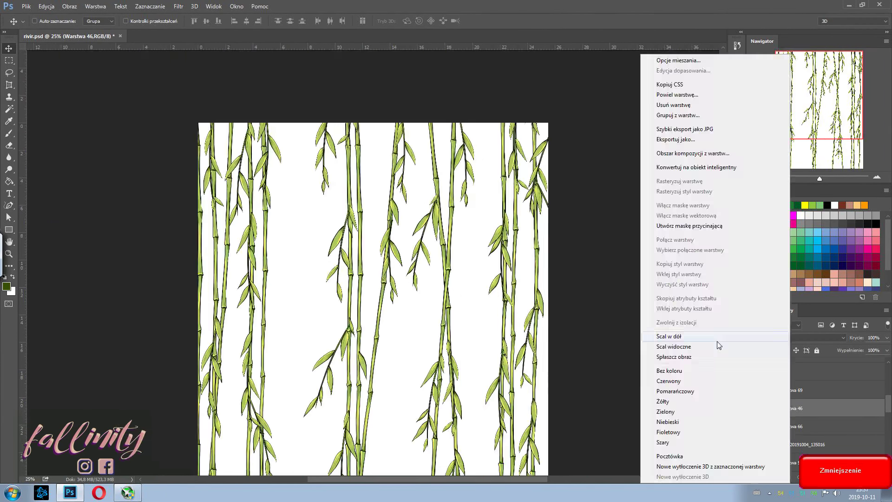
{"action": "left_click", "coordinate": [718, 339]}
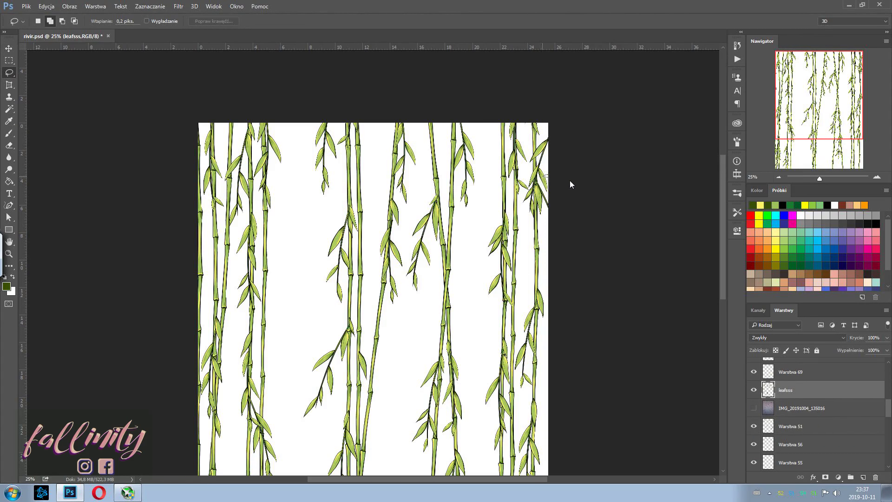
Merge the remaining numbered leaf layers beneath the hidden reference photo layer into a single layer.
{"action": "left_click", "coordinate": [790, 462]}
{"action": "right_click", "coordinate": [790, 463]}
{"action": "key", "text": "Escape"}
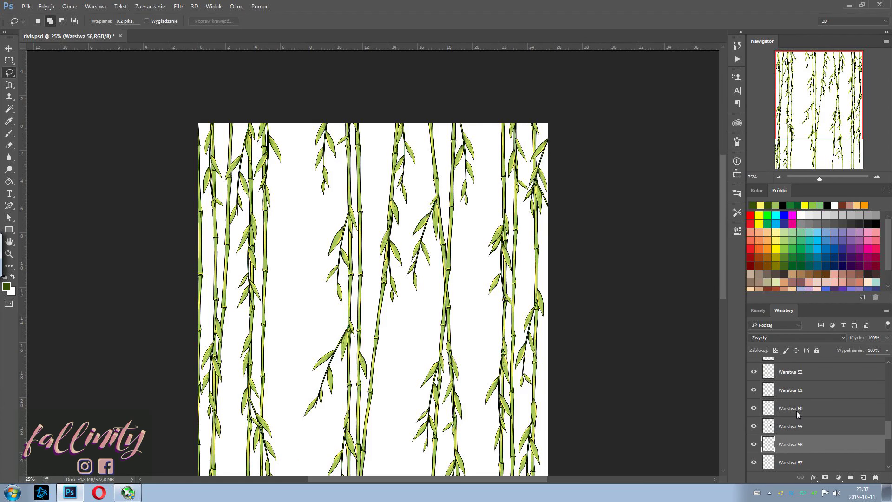
{"action": "scroll", "coordinate": [809, 447], "scroll_direction": "down", "scroll_amount": 5}
{"action": "left_click", "coordinate": [809, 463], "text": "shift"}
{"action": "right_click", "coordinate": [792, 418]}
{"action": "left_click", "coordinate": [718, 339]}
{"action": "key", "text": "ctrl+minus"}
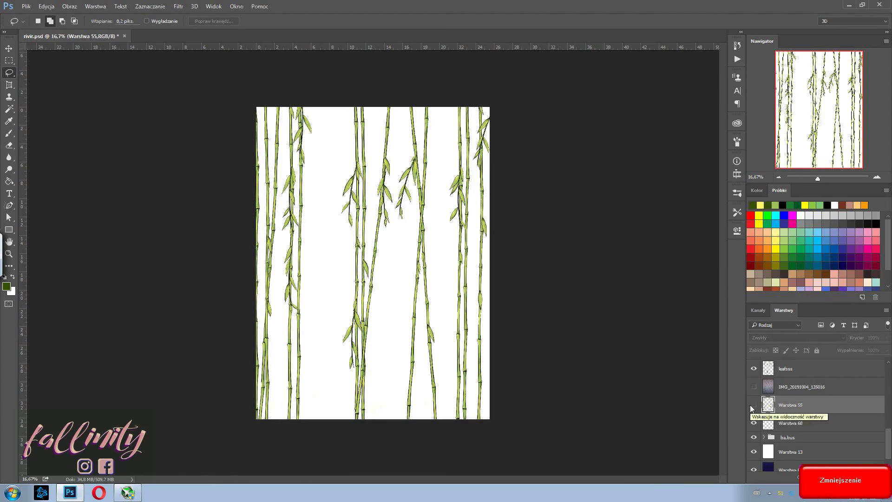
Check the bamboo layer inside the ba.bus group and move the leaf layers Warstwa 55, 68, 69 and leafsss into that group.
{"action": "left_click", "coordinate": [764, 437]}
{"action": "scroll", "coordinate": [796, 419], "scroll_direction": "down", "scroll_amount": 3}
{"action": "left_click", "coordinate": [754, 397]}
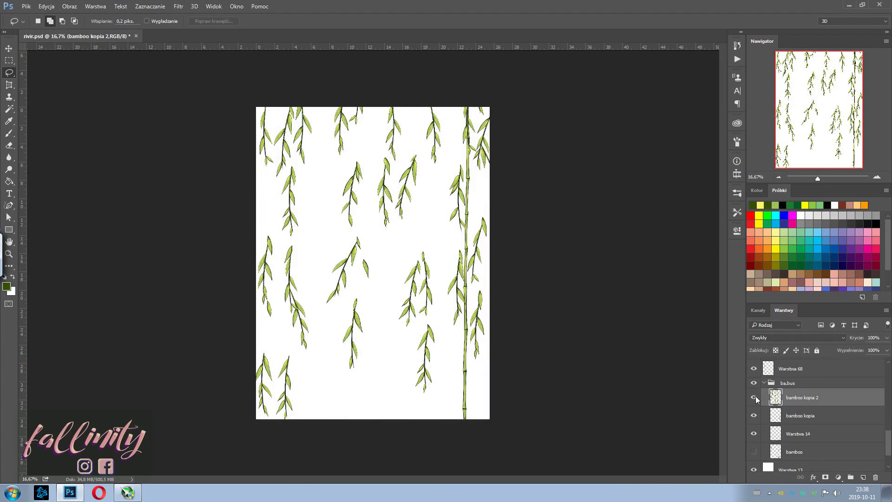
{"action": "left_click", "coordinate": [754, 398]}
{"action": "scroll", "coordinate": [818, 409], "scroll_direction": "up", "scroll_amount": 2}
{"action": "left_click_drag", "start_coordinate": [790, 387], "coordinate": [801, 422]}
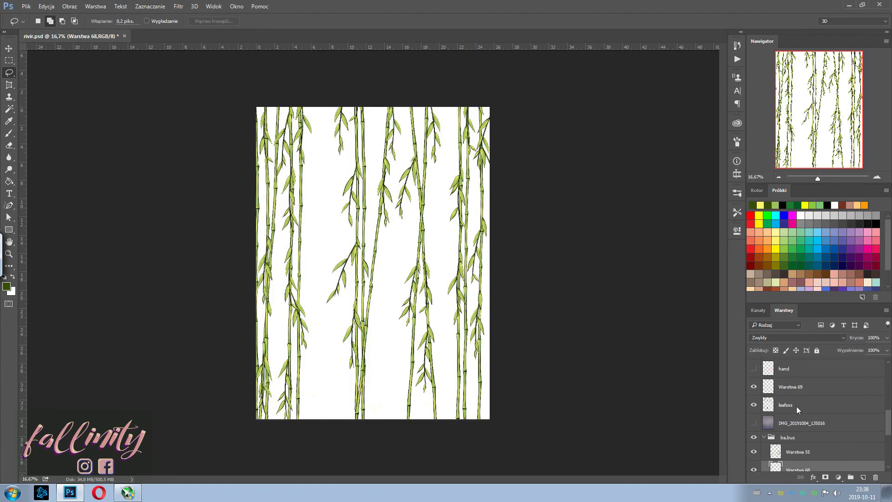
Show the character over the navy background again and add a new layer directly above the navy background layer.
{"action": "key", "text": "ctrl+shift+alt+n"}
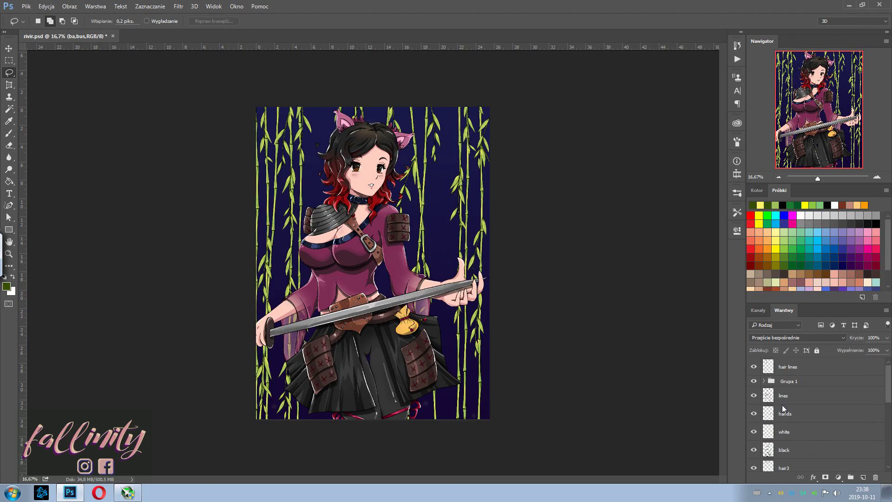
{"action": "key", "text": "ctrl+plus"}
{"action": "key", "text": "ctrl+minus"}
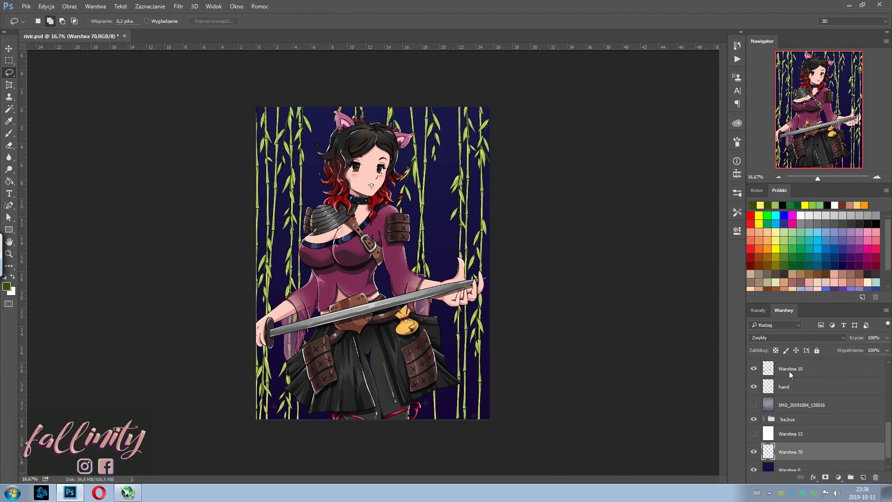
Paint the first soft orange and yellow glowing dots on the new layer in the background around the character's head.
{"action": "right_click", "coordinate": [372, 182]}
{"action": "key", "text": "Escape"}
{"action": "key", "text": "ctrl+plus"}
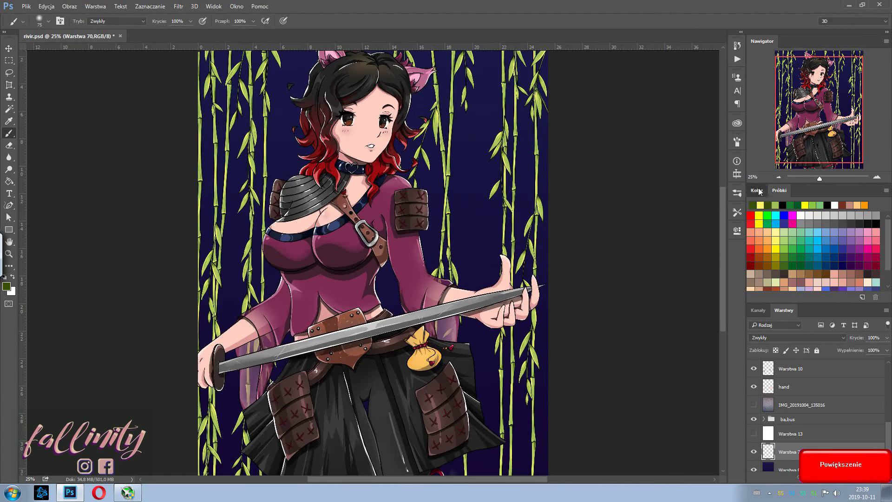
{"action": "left_click", "coordinate": [772, 250]}
{"action": "left_click", "coordinate": [473, 138]}
{"action": "key", "text": "ctrl+minus"}
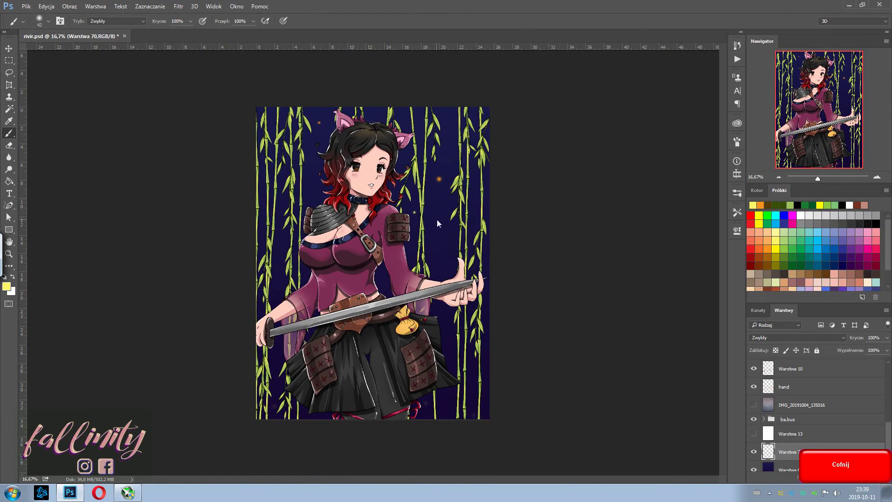
Scatter more orange and yellow glowing dots across the background beside the bamboos, using small soft brushes at 0% hardness.
{"action": "right_click", "coordinate": [505, 186]}
{"action": "right_click", "coordinate": [349, 186]}
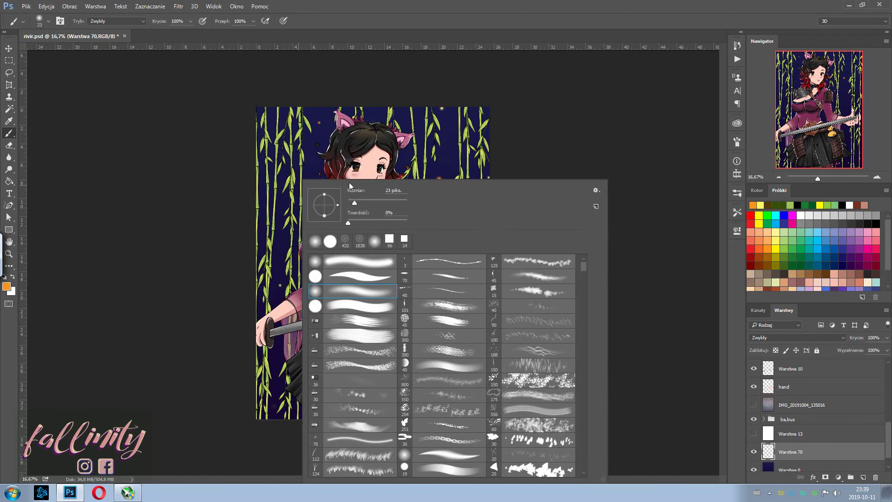
{"action": "right_click", "coordinate": [406, 186]}
{"action": "double_click", "coordinate": [392, 280]}
{"action": "right_click", "coordinate": [473, 370]}
{"action": "double_click", "coordinate": [488, 279]}
{"action": "left_click", "coordinate": [474, 366]}
{"action": "left_click", "coordinate": [487, 317]}
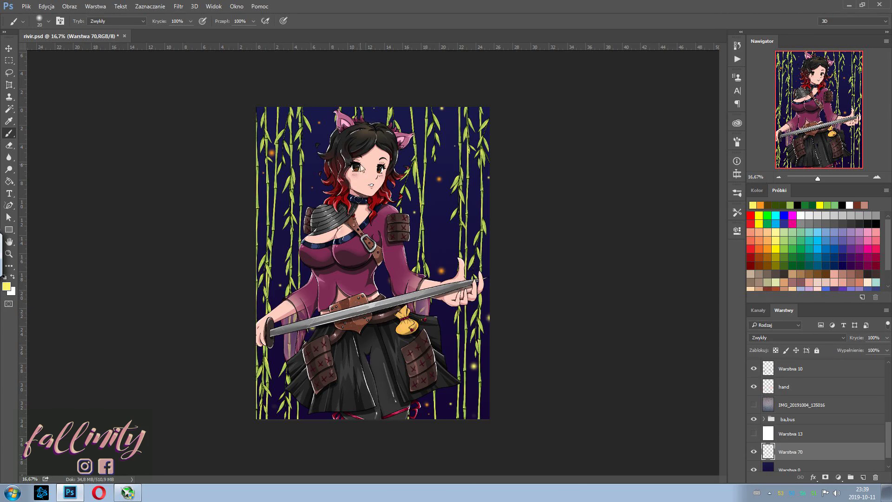
Add further orange and yellow glowing dots between the left and right bamboos, varying the soft brush size.
{"action": "right_click", "coordinate": [446, 186]}
{"action": "double_click", "coordinate": [494, 202]}
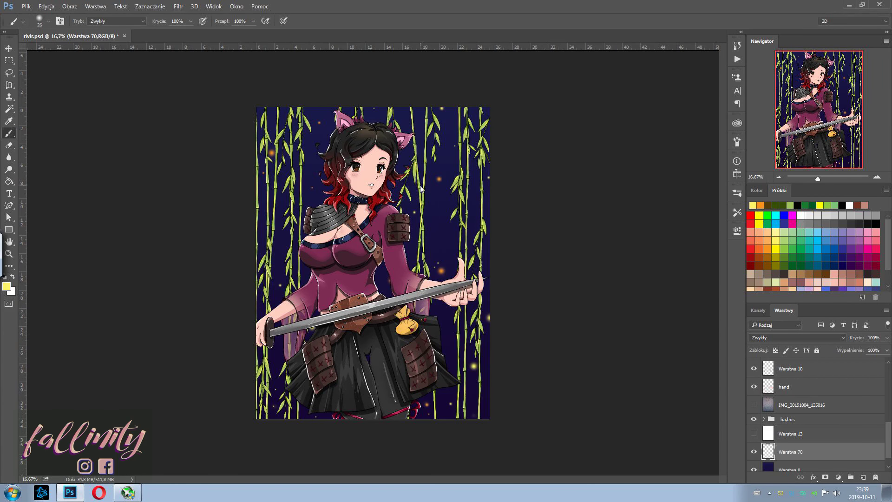
{"action": "right_click", "coordinate": [323, 202]}
{"action": "double_click", "coordinate": [367, 219]}
{"action": "left_click", "coordinate": [278, 283], "text": "alt"}
{"action": "right_click", "coordinate": [329, 186]}
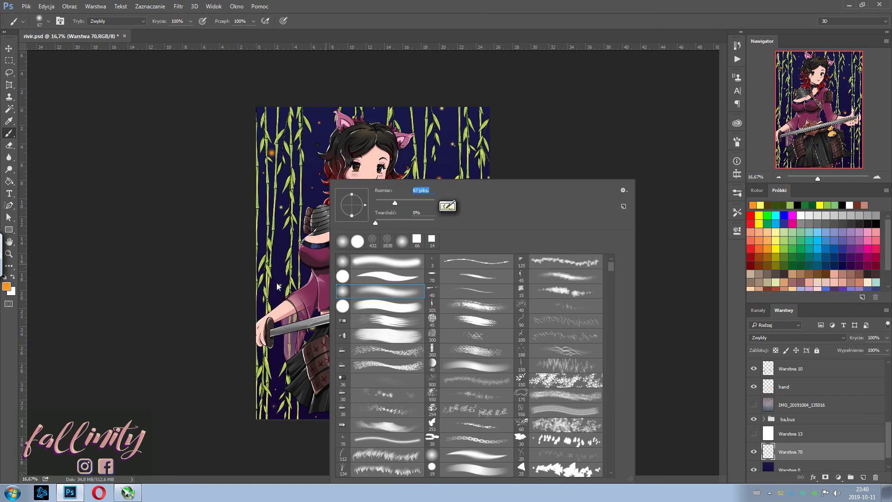
{"action": "double_click", "coordinate": [372, 218]}
{"action": "right_click", "coordinate": [473, 214]}
{"action": "double_click", "coordinate": [481, 372]}
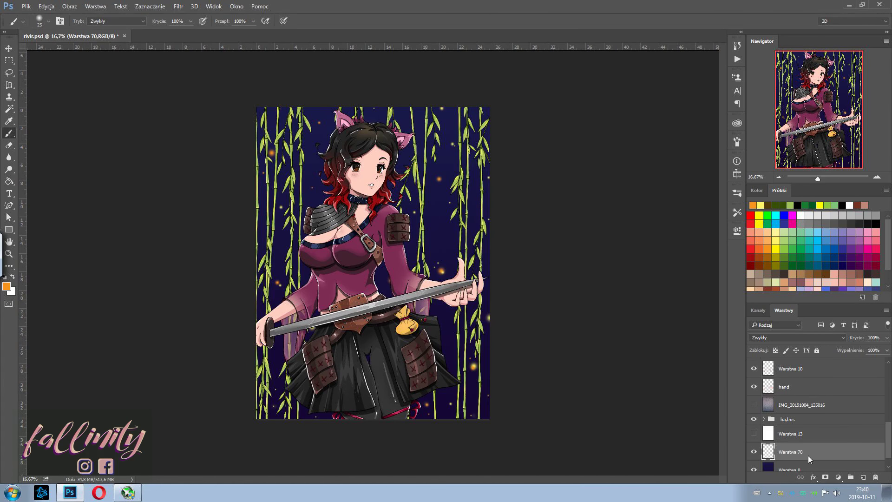
Duplicate the glowing dots layer and transform the copy so its dots fall in different places.
{"action": "key", "text": "ctrl+j"}
{"action": "key", "text": "v"}
{"action": "key", "text": "ctrl+t"}
{"action": "key", "text": "Escape"}
Apply a Gaussian Blur with a radius of 48.4 pixels to the copied dots layer.
{"action": "left_click", "coordinate": [178, 6]}
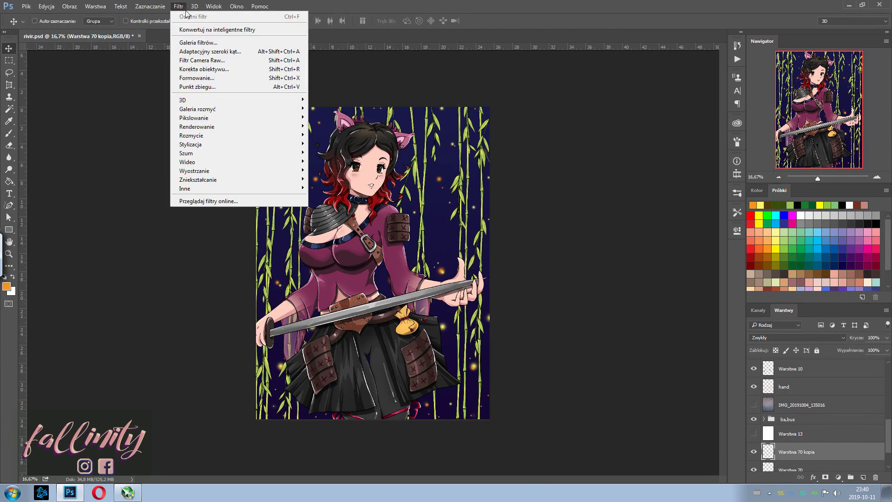
{"action": "mouse_move", "coordinate": [195, 136]}
{"action": "left_click", "coordinate": [335, 171]}
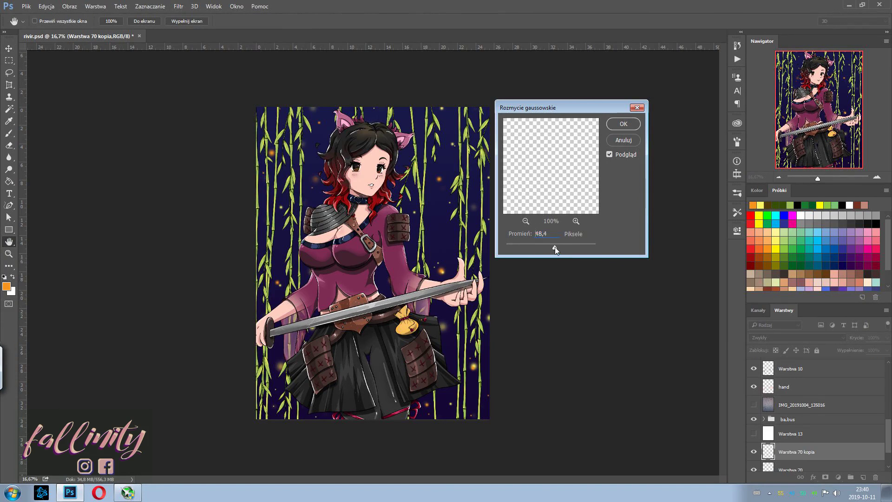
{"action": "key", "text": "Return"}
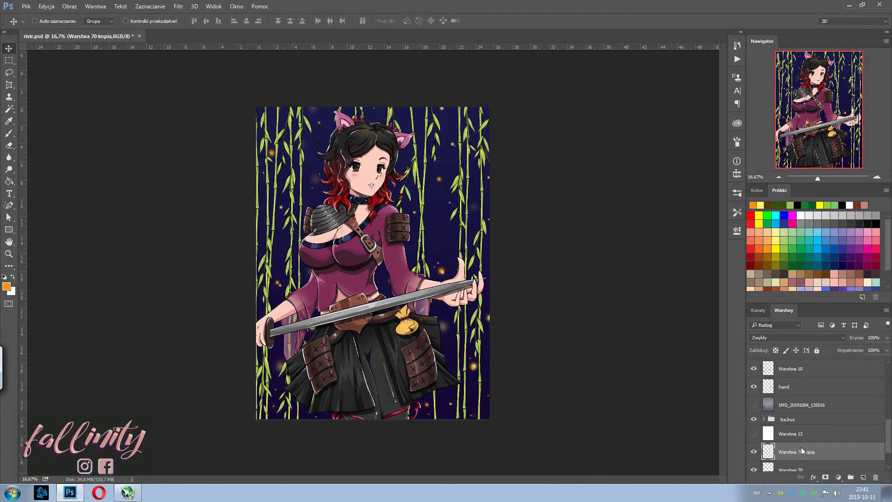
Move the blurred dots layer to the top of the layer stack and transform it to spread over the character.
{"action": "left_click_drag", "start_coordinate": [801, 447], "coordinate": [815, 358]}
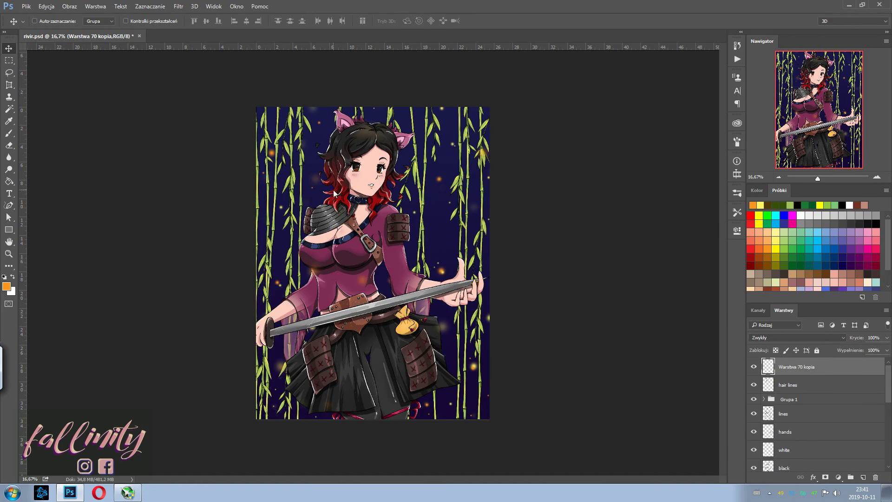
{"action": "key", "text": "ctrl+t"}
{"action": "key", "text": "Escape"}
Relocate the blurred light from the character's chest to the top of her hair and check the layer's effect.
{"action": "key", "text": "l"}
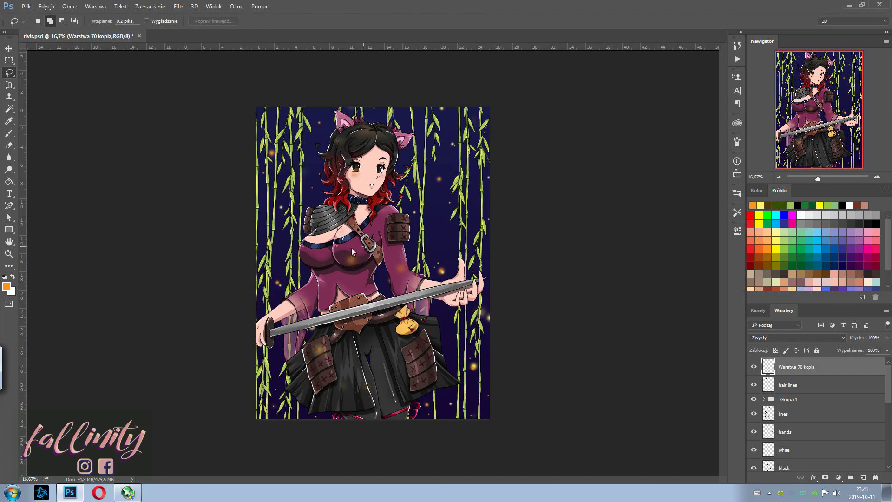
{"action": "key", "text": "l"}
{"action": "left_click", "coordinate": [753, 367]}
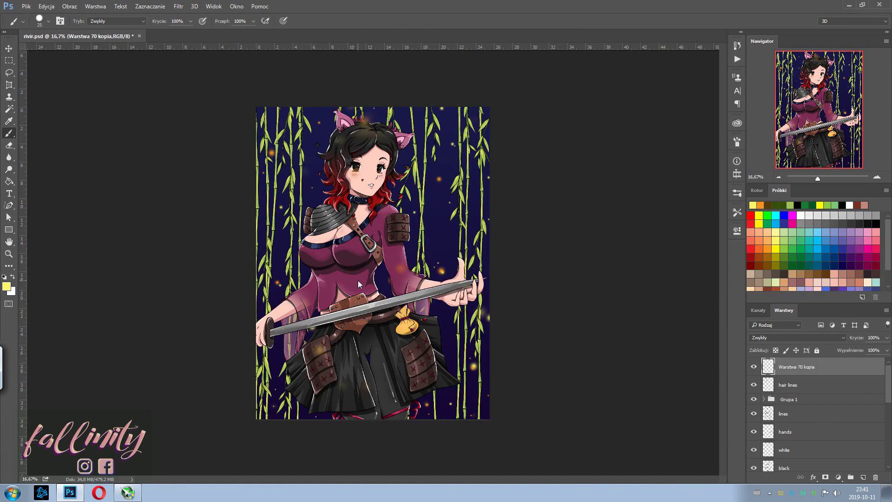
{"action": "key", "text": "ctrl+z"}
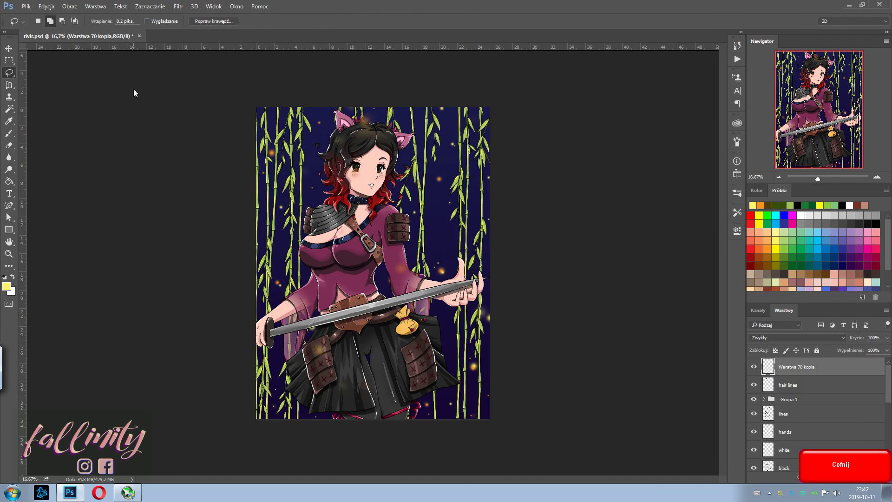
{"action": "left_click", "coordinate": [754, 366]}
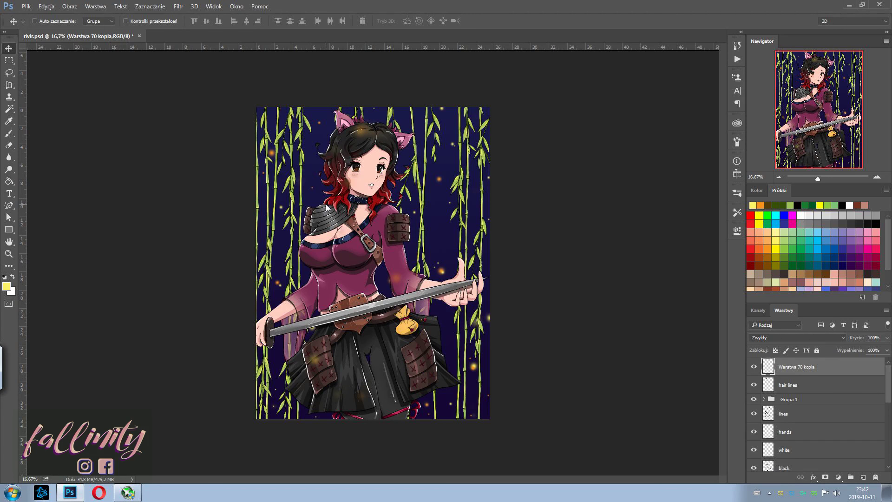
{"action": "key", "text": "e"}
{"action": "key", "text": "ctrl+j"}
{"action": "key", "text": "v"}
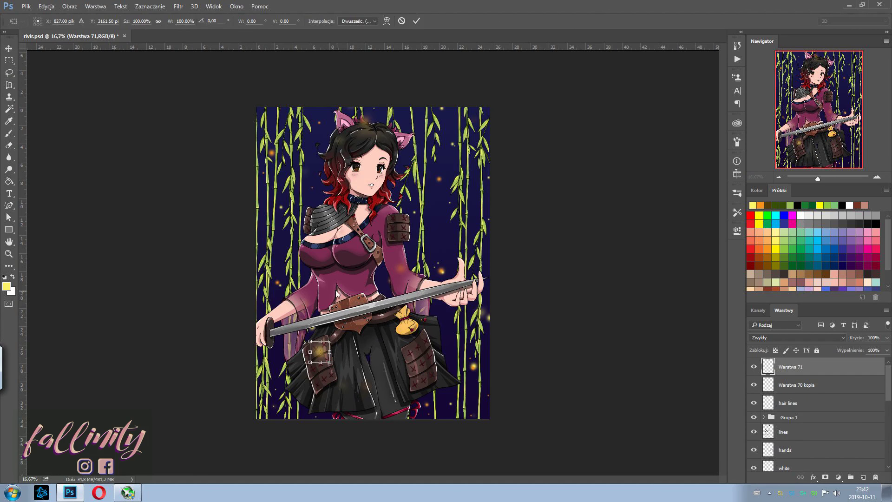
{"action": "key", "text": "Escape"}
{"action": "key", "text": "ctrl+alt+z"}
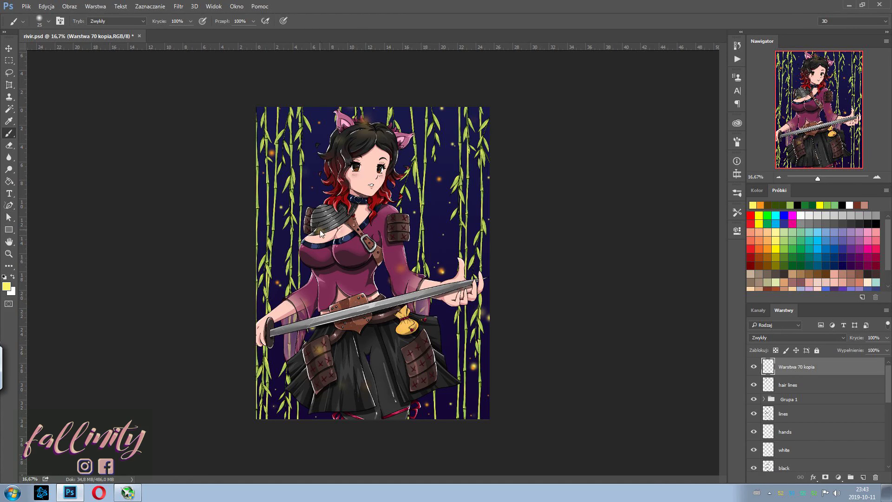
Dab small yellow and orange glowing dots over the character's hair, armour and skirt, reducing the soft brush to 18 px.
{"action": "right_click", "coordinate": [425, 357]}
{"action": "key", "text": "ctrl+z"}
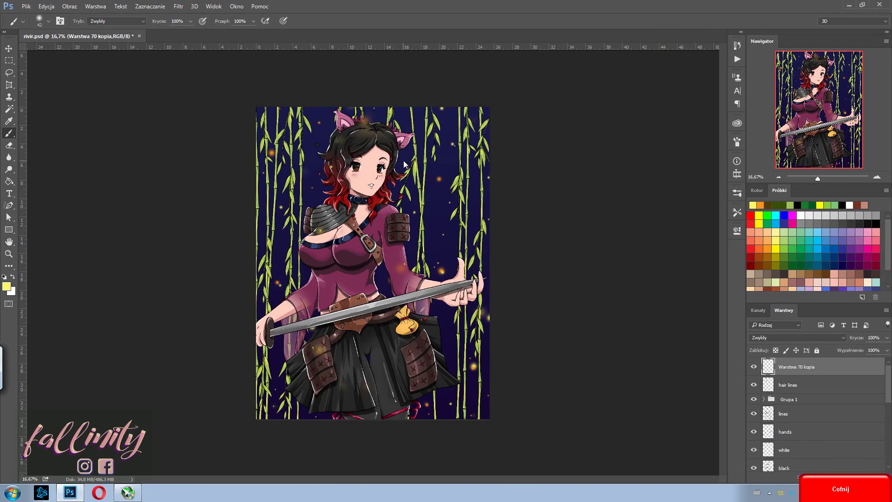
{"action": "left_click", "coordinate": [761, 207]}
{"action": "right_click", "coordinate": [402, 280]}
{"action": "key", "text": "Escape"}
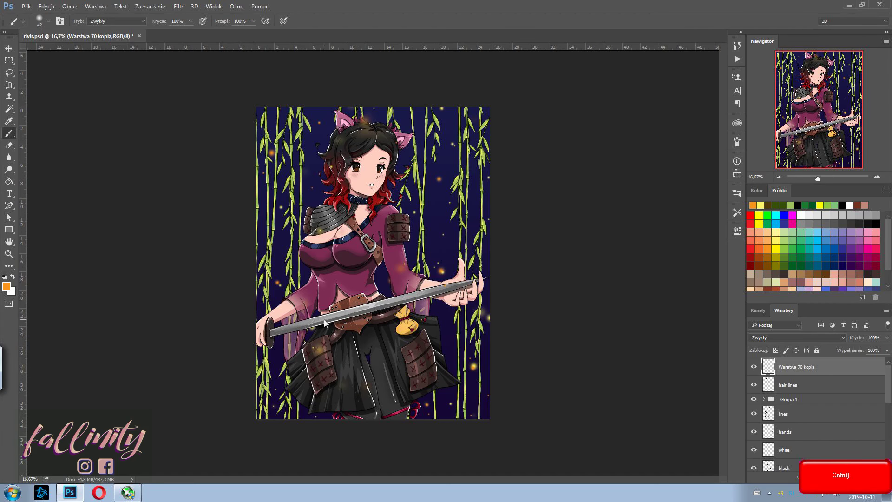
{"action": "right_click", "coordinate": [398, 330]}
{"action": "right_click", "coordinate": [414, 344]}
{"action": "type", "text": "18 piks."}
{"action": "key", "text": "Return"}
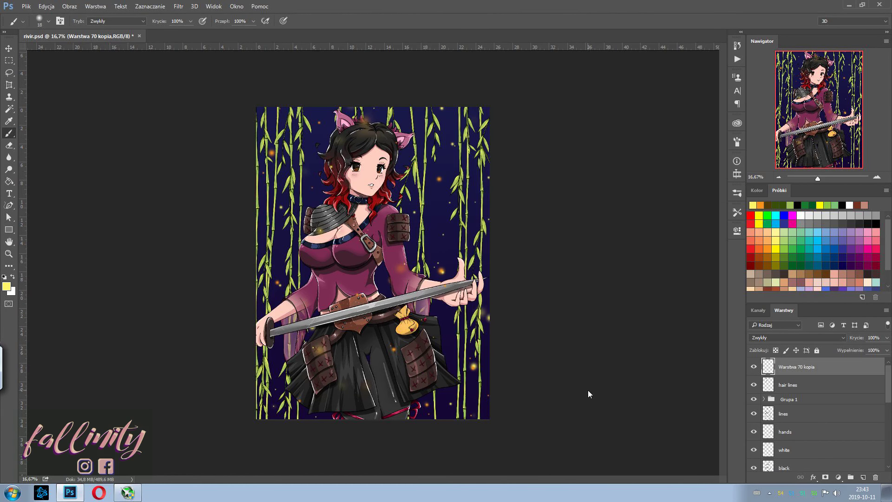
Duplicate the bamboo kopia 2 and leafsss layers from the ba.bus group and bring the copies to the top of the stack.
{"action": "scroll", "coordinate": [800, 379], "scroll_direction": "down", "scroll_amount": 5}
{"action": "scroll", "coordinate": [804, 437], "scroll_direction": "down", "scroll_amount": 2}
{"action": "left_click", "coordinate": [799, 451]}
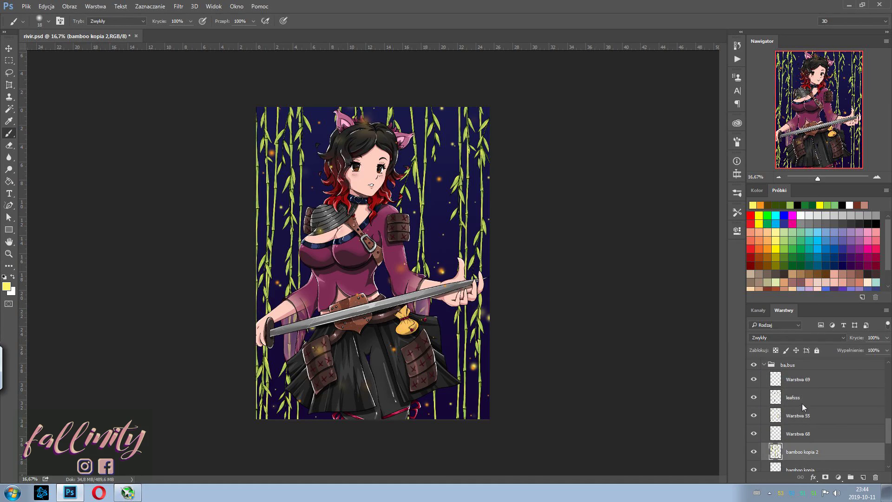
{"action": "left_click", "coordinate": [802, 451], "text": "ctrl"}
{"action": "key", "text": "ctrl+j"}
{"action": "key", "text": "ctrl+shift+bracketright"}
Merge the bamboo and leaf copies into one layer and delete the stalks crossing the middle of the character.
{"action": "key", "text": "l"}
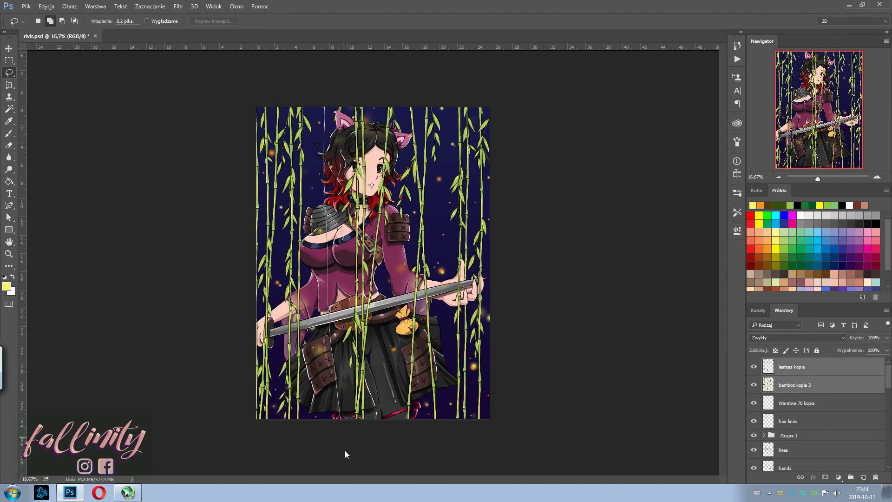
{"action": "right_click", "coordinate": [790, 367]}
{"action": "left_click", "coordinate": [678, 337]}
{"action": "key", "text": "Delete"}
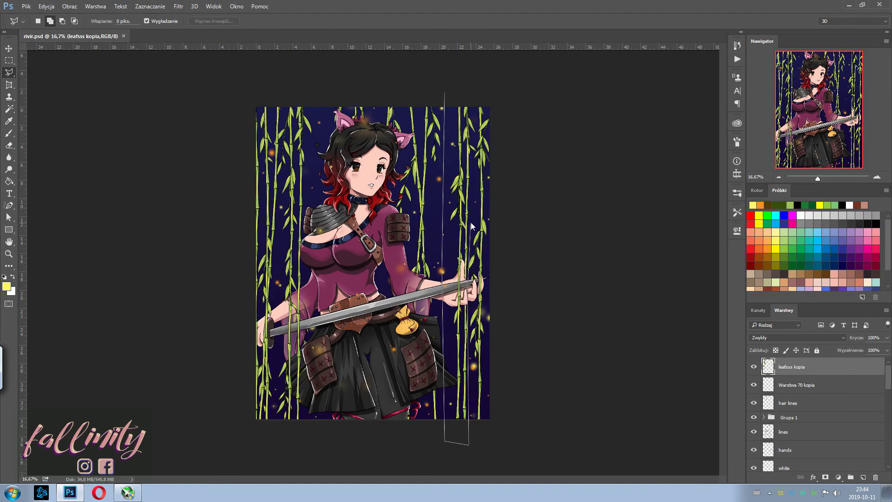
{"action": "key", "text": "ctrl+d"}
Widen the foreground bamboo copy to about 105.5% and reposition its stalks in front of the character's sides.
{"action": "key", "text": "ctrl+t"}
{"action": "left_click_drag", "start_coordinate": [498, 298], "coordinate": [522, 297]}
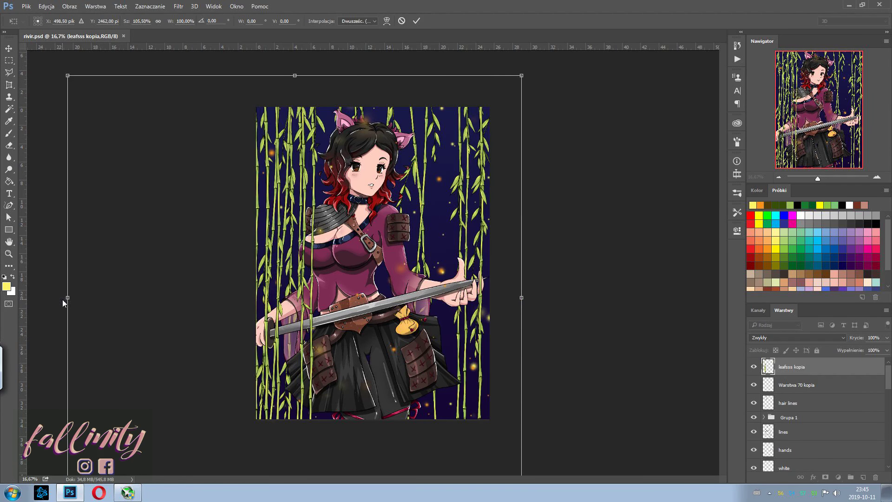
{"action": "left_click_drag", "start_coordinate": [325, 215], "coordinate": [352, 215]}
{"action": "key", "text": "Return"}
{"action": "key", "text": "e"}
{"action": "scroll", "coordinate": [766, 403], "scroll_direction": "down", "scroll_amount": 5}
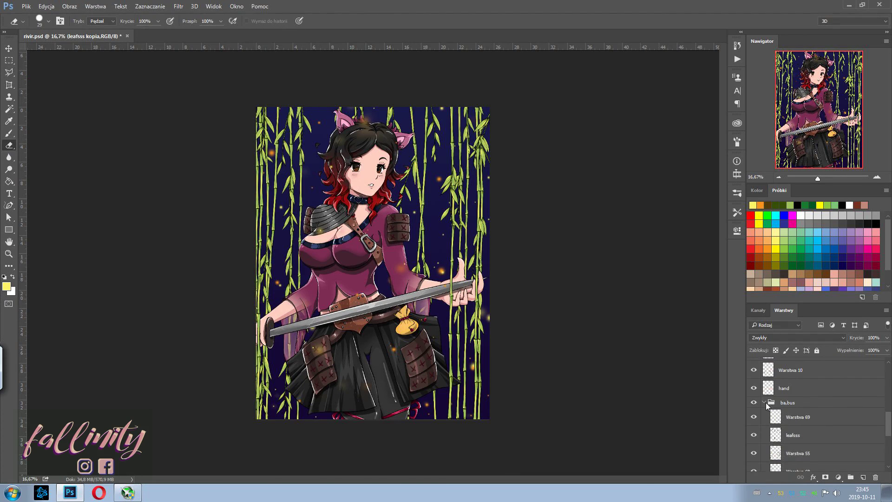
Move the rightmost foreground bamboo about 1.1 cm toward the canvas's right edge, hiding the ba.bus group only while adjusting it.
{"action": "left_click", "coordinate": [754, 419]}
{"action": "left_click", "coordinate": [461, 93]}
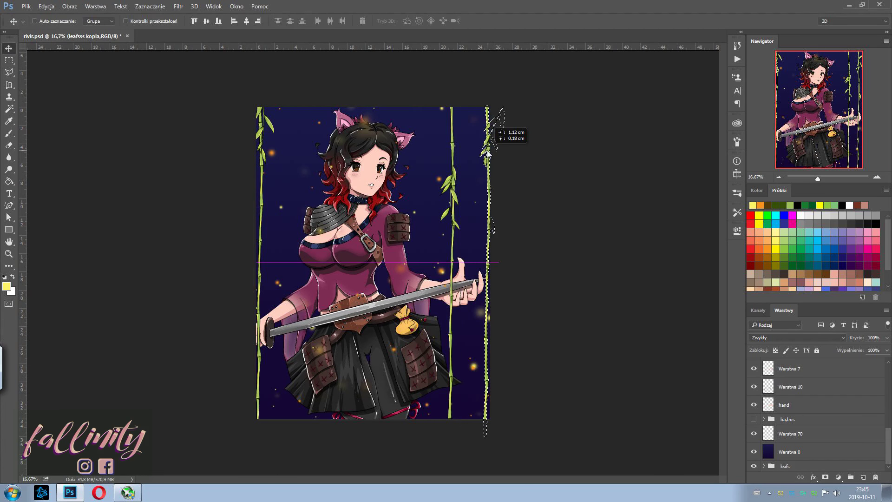
{"action": "key", "text": "ctrl+d"}
{"action": "key", "text": "v"}
{"action": "left_click", "coordinate": [754, 419]}
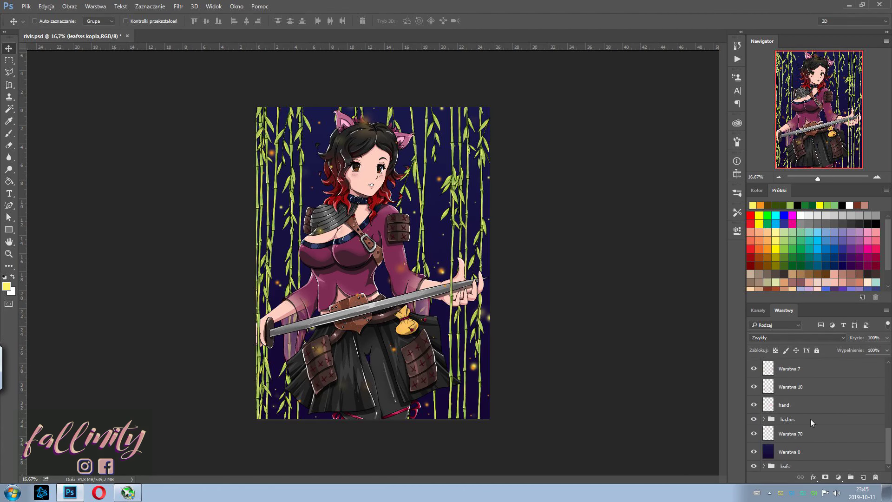
Bring the leafsss layer to the top of the stack and reposition a leaf cluster near the canvas's upper right.
{"action": "left_click", "coordinate": [754, 379]}
{"action": "left_click_drag", "start_coordinate": [790, 379], "coordinate": [809, 363]}
{"action": "mouse_move", "coordinate": [326, 156]}
{"action": "left_mouse_down"}
{"action": "mouse_move", "coordinate": [393, 63]}
{"action": "mouse_move", "coordinate": [361, 229]}
{"action": "mouse_move", "coordinate": [324, 188]}
{"action": "left_mouse_up"}
{"action": "key", "text": "l"}
{"action": "key", "text": "ctrl+z"}
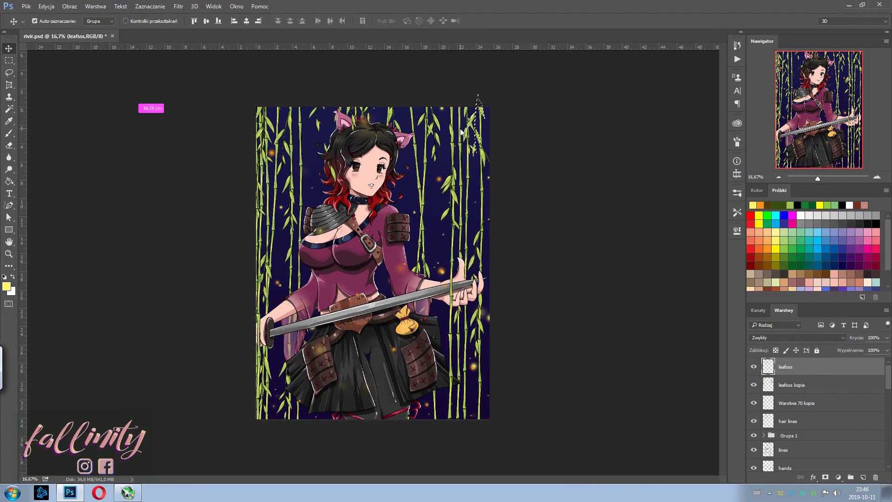
{"action": "key", "text": "v"}
Try a Gaussian Blur with a 33.2 px radius on the foreground leaves.
{"action": "left_click", "coordinate": [179, 6]}
{"action": "left_click", "coordinate": [332, 134]}
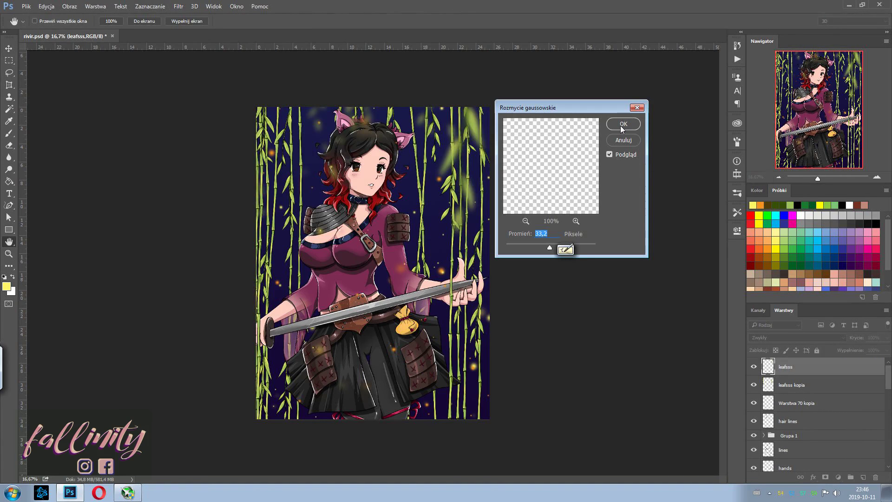
{"action": "left_click", "coordinate": [622, 123]}
Enlarge the foreground leaves to about 194% and spread them across the upper part of the illustration.
{"action": "key", "text": "l"}
{"action": "key", "text": "v"}
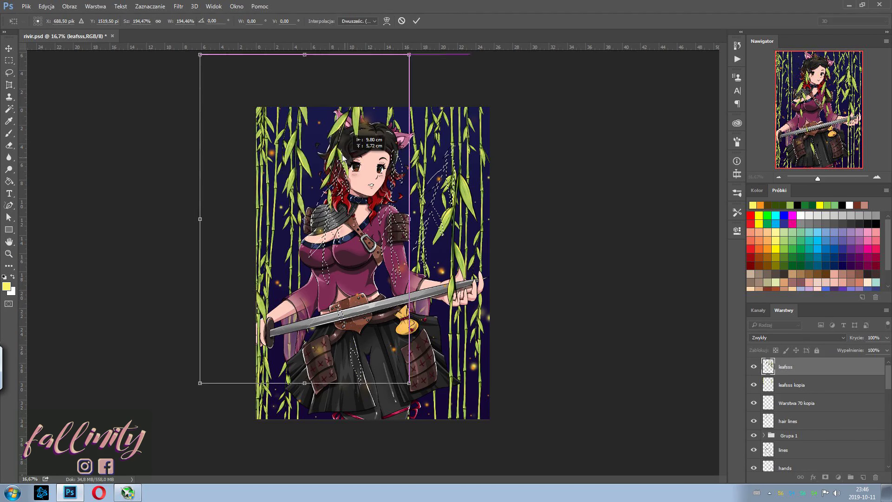
{"action": "mouse_move", "coordinate": [452, 153]}
{"action": "left_mouse_down"}
{"action": "mouse_move", "coordinate": [458, 176]}
{"action": "mouse_move", "coordinate": [464, 134]}
{"action": "left_mouse_up"}
Soften the enlarged leaves with a Gaussian Blur weaker than 33.2 px.
{"action": "left_click", "coordinate": [179, 6]}
{"action": "left_click", "coordinate": [332, 134]}
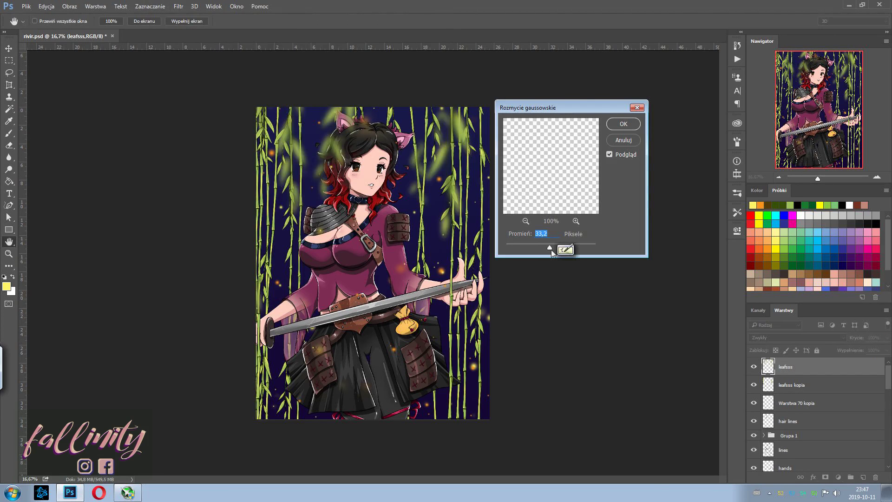
{"action": "key", "text": "Return"}
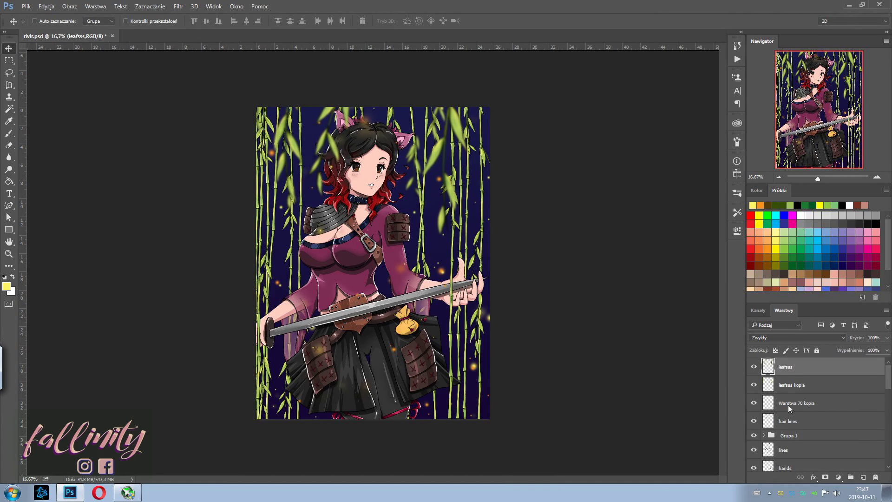
Place a short bamboo piece on a new top layer beside the skirt's right hem and a horizontally flipped copy on its left.
{"action": "scroll", "coordinate": [788, 405], "scroll_direction": "down", "scroll_amount": 5}
{"action": "left_click", "coordinate": [818, 435]}
{"action": "key", "text": "l"}
{"action": "right_click", "coordinate": [9, 72]}
{"action": "left_click", "coordinate": [51, 83]}
{"action": "left_click", "coordinate": [469, 98]}
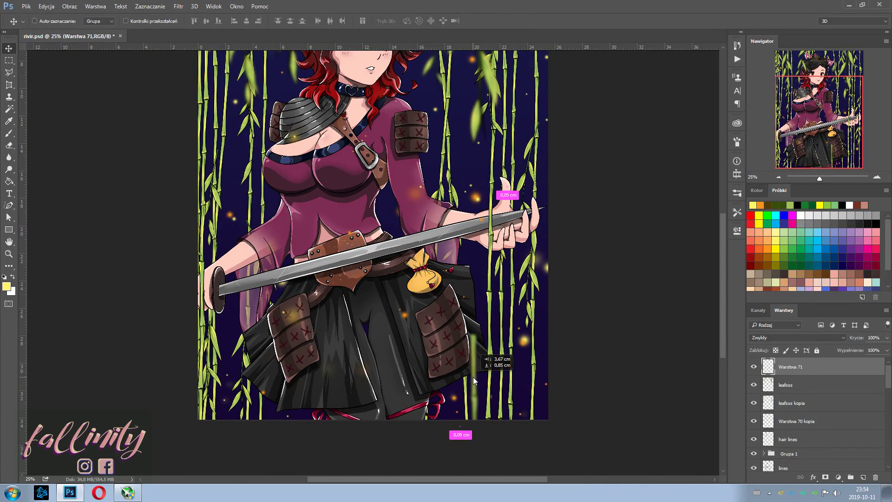
{"action": "right_click", "coordinate": [269, 250]}
{"action": "left_click", "coordinate": [316, 390]}
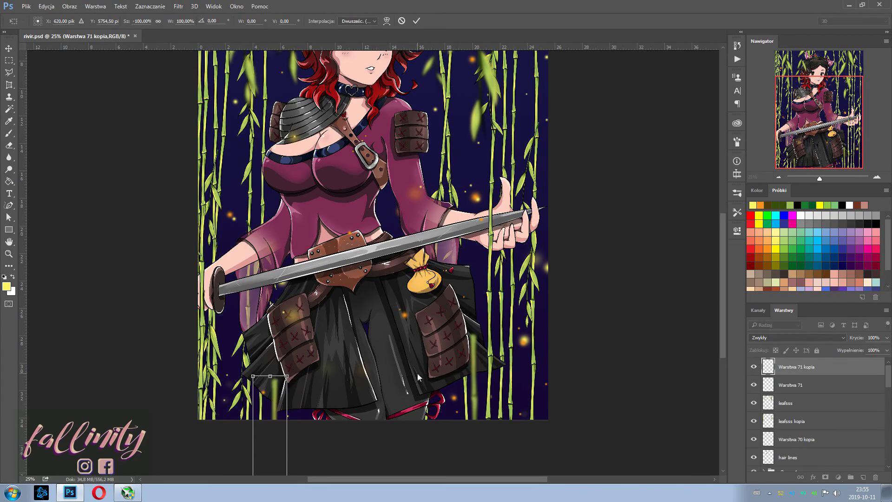
Apply a Gaussian Blur to the leafsss kopia layer with the foreground bamboos.
{"action": "scroll", "coordinate": [546, 343], "scroll_direction": "up", "scroll_amount": 3}
{"action": "scroll", "coordinate": [547, 342], "scroll_direction": "up", "scroll_amount": 1}
{"action": "left_click", "coordinate": [798, 421]}
{"action": "left_click", "coordinate": [178, 6]}
{"action": "left_click", "coordinate": [334, 170]}
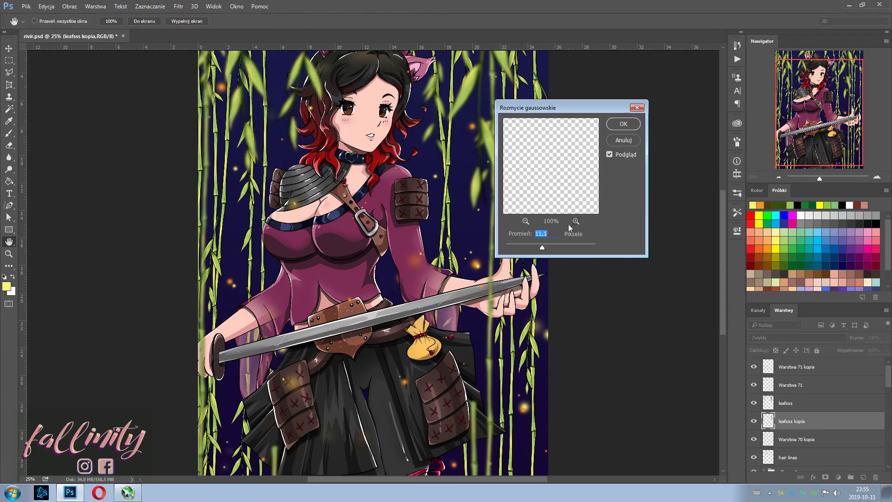
{"action": "key", "text": "Return"}
Group the layers from Warstwa 70 kopia up to Warstwa 71 kopia and name the group top.
{"action": "right_click", "coordinate": [644, 116]}
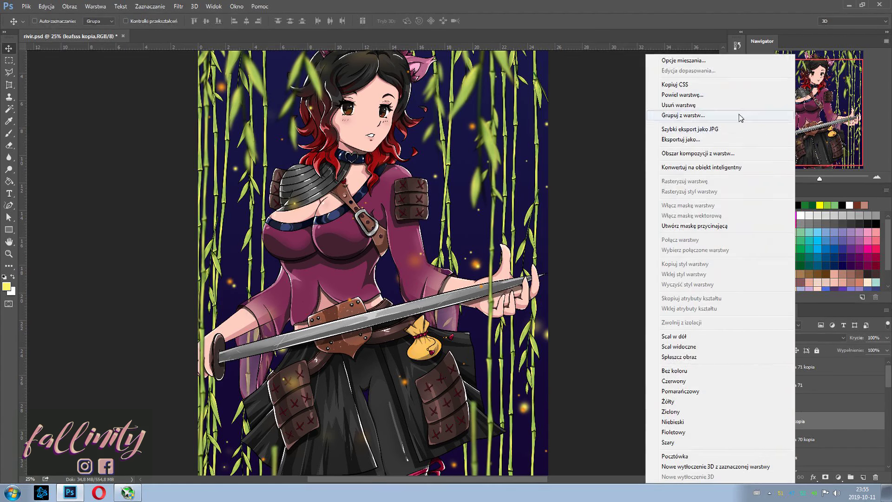
{"action": "key", "text": "Escape"}
{"action": "right_click", "coordinate": [647, 116]}
{"action": "key", "text": "Escape"}
{"action": "key", "text": "ctrl+minus"}
{"action": "key", "text": "ctrl+plus"}
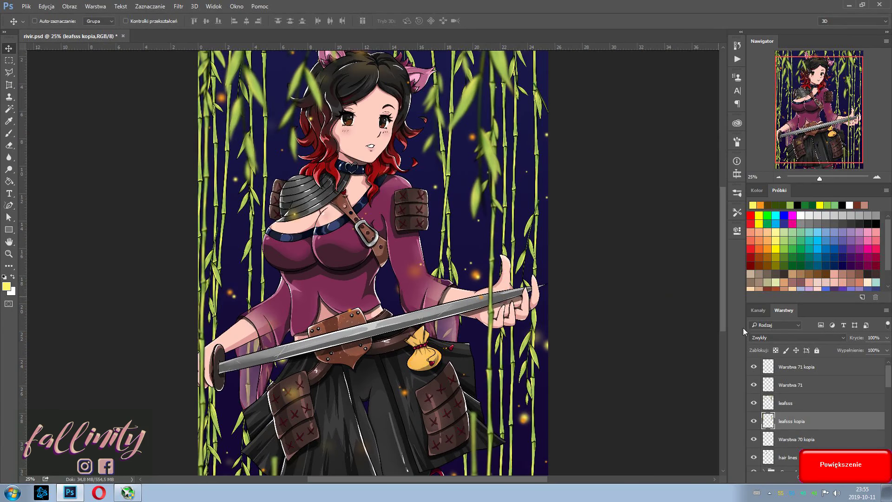
{"action": "left_click", "coordinate": [797, 439]}
{"action": "left_click", "coordinate": [806, 367]}
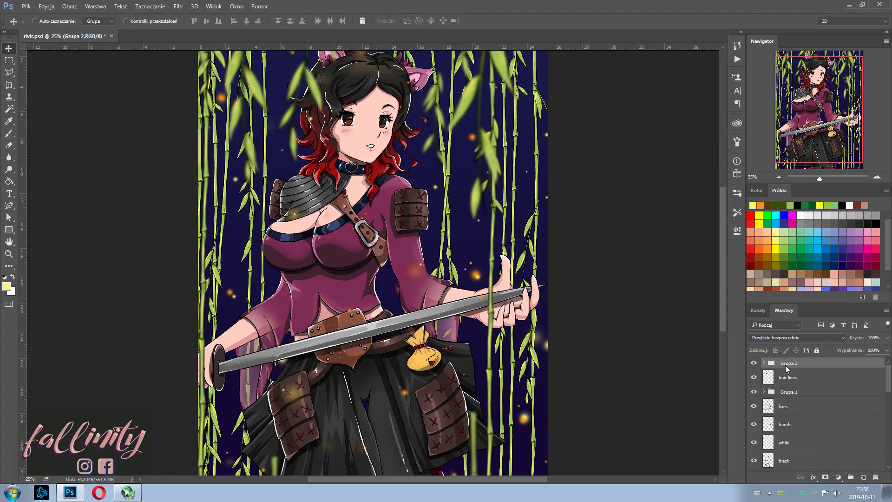
{"action": "left_click", "coordinate": [781, 368]}
Add a new layer directly above the white layer and choose the 1837 mandala brush at 495 px.
{"action": "scroll", "coordinate": [831, 417], "scroll_direction": "down", "scroll_amount": 3}
{"action": "key", "text": "b"}
{"action": "right_click", "coordinate": [663, 284]}
{"action": "scroll", "coordinate": [677, 400], "scroll_direction": "down", "scroll_amount": 10}
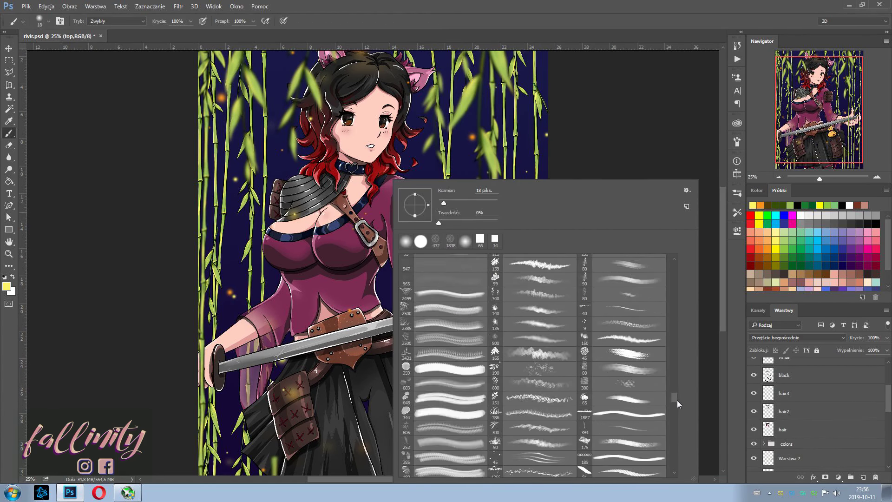
{"action": "left_click", "coordinate": [627, 429]}
{"action": "scroll", "coordinate": [823, 424], "scroll_direction": "up", "scroll_amount": 2}
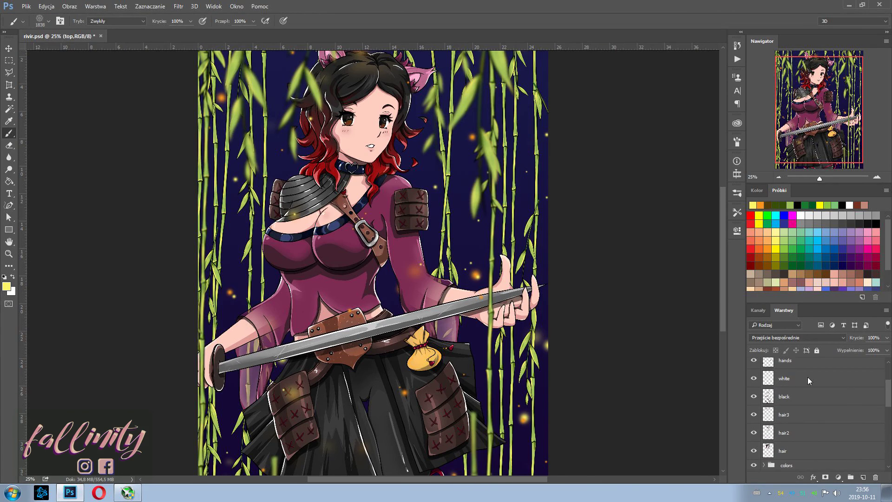
{"action": "left_click", "coordinate": [808, 377]}
{"action": "right_click", "coordinate": [625, 302]}
{"action": "key", "text": "Escape"}
{"action": "key", "text": "ctrl+shift+alt+n"}
{"action": "right_click", "coordinate": [690, 327]}
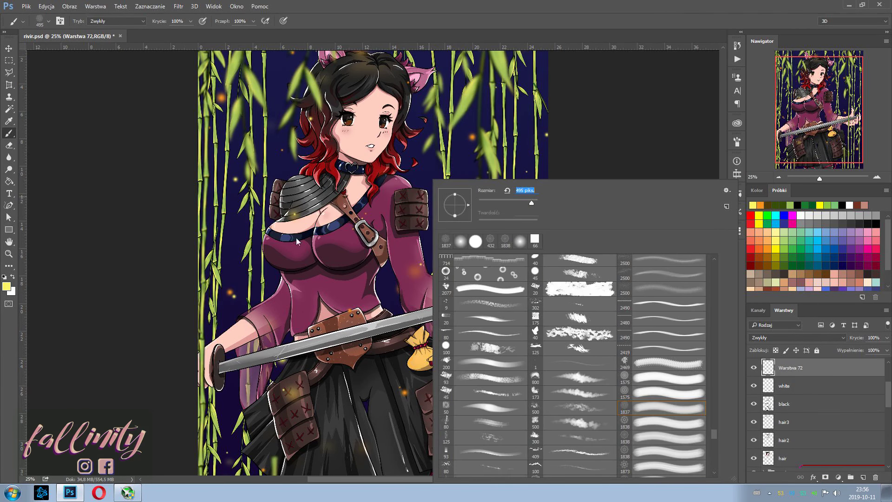
{"action": "key", "text": "Escape"}
Reset the colours to black and white and stamp a row of black mandalas across the chest on Warstwa 72.
{"action": "key", "text": "ctrl+plus"}
{"action": "key", "text": "d"}
{"action": "left_click", "coordinate": [757, 191]}
{"action": "left_click", "coordinate": [836, 386]}
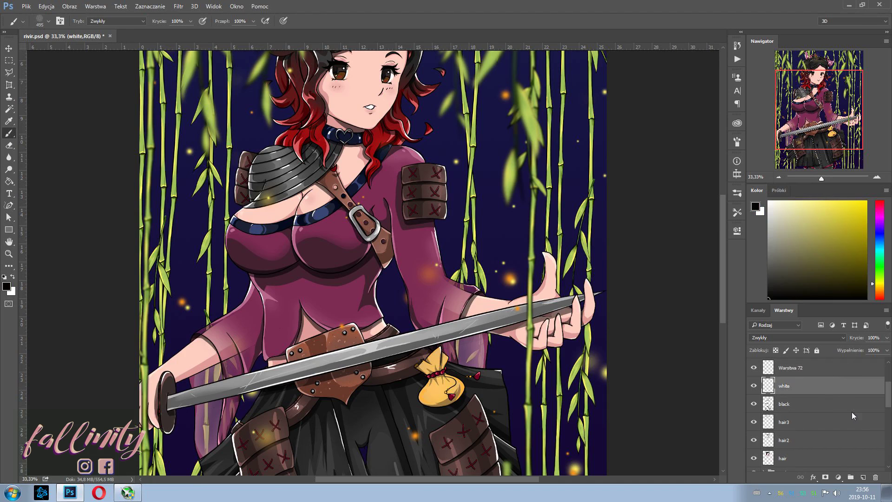
{"action": "left_click", "coordinate": [328, 211]}
{"action": "key", "text": "ctrl+plus"}
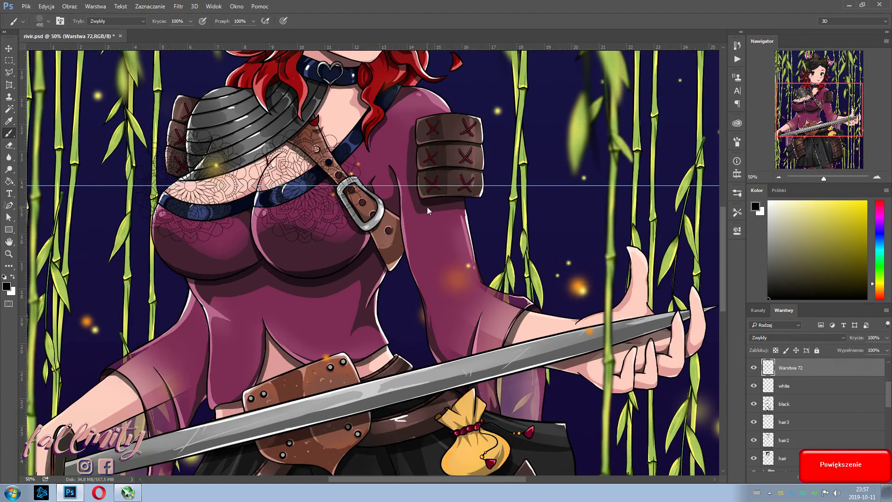
{"action": "left_click", "coordinate": [446, 195]}
{"action": "left_click", "coordinate": [537, 186]}
{"action": "key", "text": "ctrl+minus"}
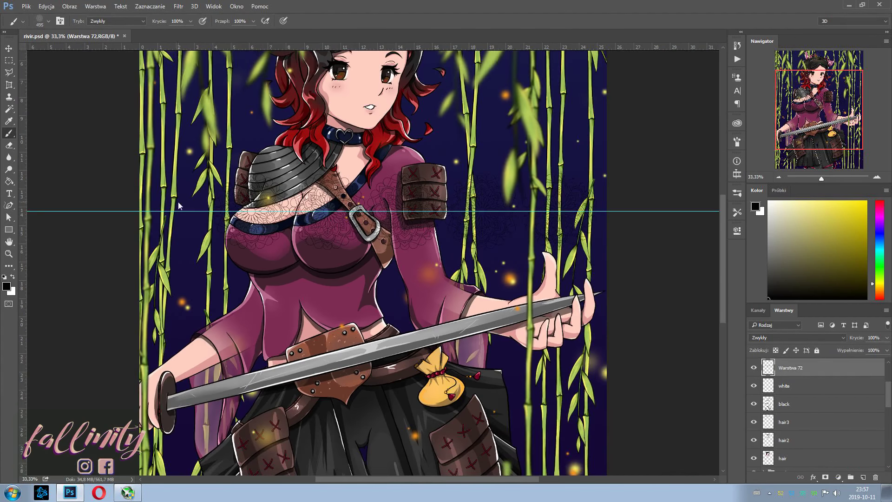
Duplicate the mandala row to extend it across the canvas and merge the copies into one layer.
{"action": "right_click", "coordinate": [823, 394]}
{"action": "left_click", "coordinate": [711, 109]}
{"action": "right_click", "coordinate": [809, 393]}
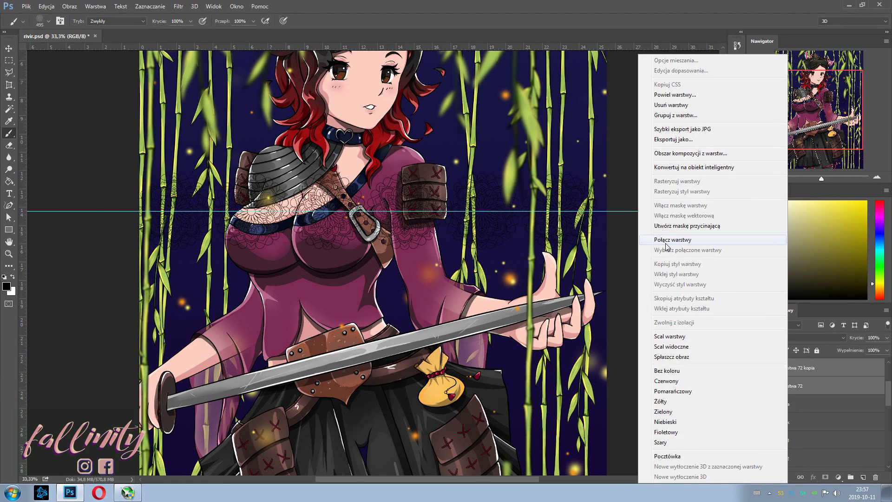
{"action": "left_click", "coordinate": [711, 110]}
Stack duplicates of the mandala row down the figure until they cover the blouse, hands and upper skirt.
{"action": "right_click", "coordinate": [797, 386]}
{"action": "left_click", "coordinate": [688, 95]}
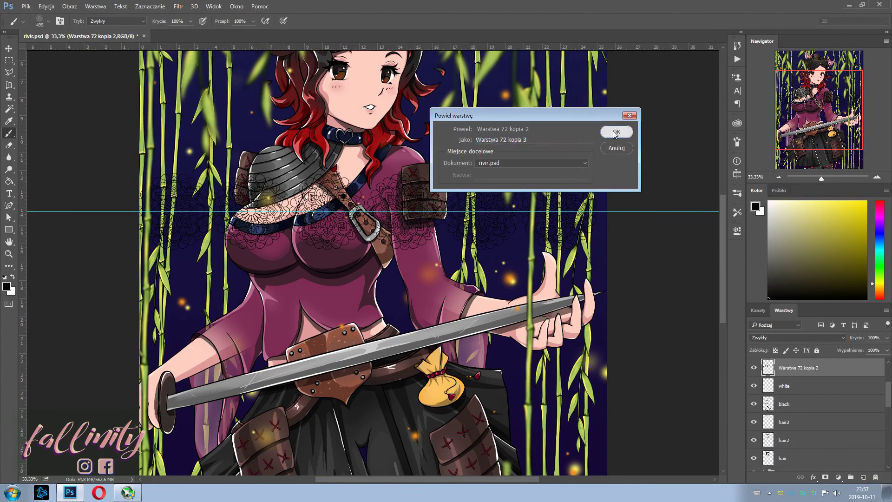
{"action": "key", "text": "Return"}
{"action": "right_click", "coordinate": [800, 389]}
{"action": "key", "text": "Escape"}
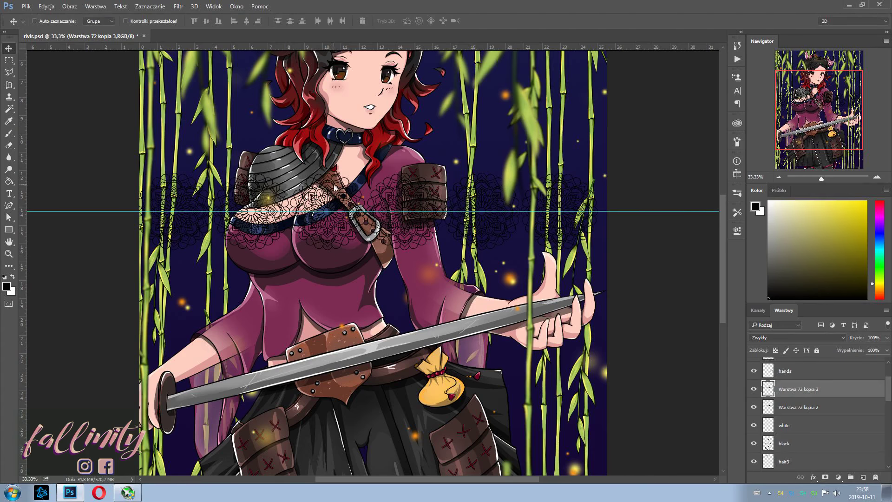
{"action": "key", "text": "ctrl+j"}
{"action": "key", "text": "ctrl+minus"}
{"action": "left_click_drag", "start_coordinate": [400, 231], "coordinate": [401, 347]}
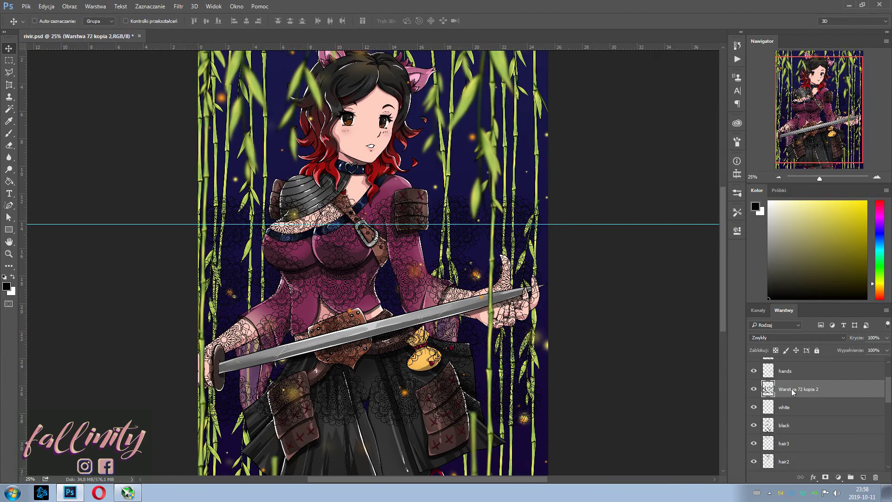
Scale the combined mandala pattern down to about 70% over the character's torso.
{"action": "right_click", "coordinate": [793, 392]}
{"action": "key", "text": "Escape"}
{"action": "key", "text": "ctrl+t"}
{"action": "left_click_drag", "start_coordinate": [525, 129], "coordinate": [460, 180]}
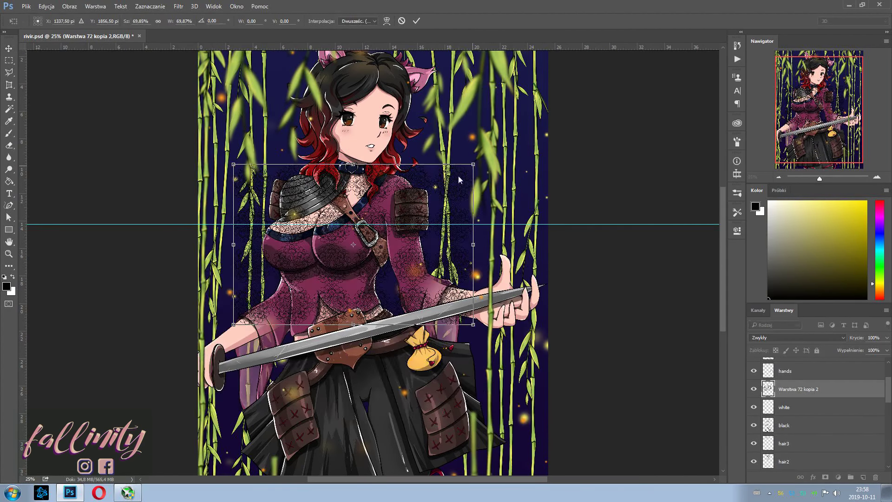
{"action": "key", "text": "Return"}
Duplicate the mandala pattern and move the copy about 9.7 cm straight down over the skirt.
{"action": "key", "text": "ctrl+plus"}
{"action": "right_click", "coordinate": [793, 389]}
{"action": "left_click", "coordinate": [650, 75]}
{"action": "key", "text": "Return"}
{"action": "left_click_drag", "start_coordinate": [385, 176], "coordinate": [385, 353]}
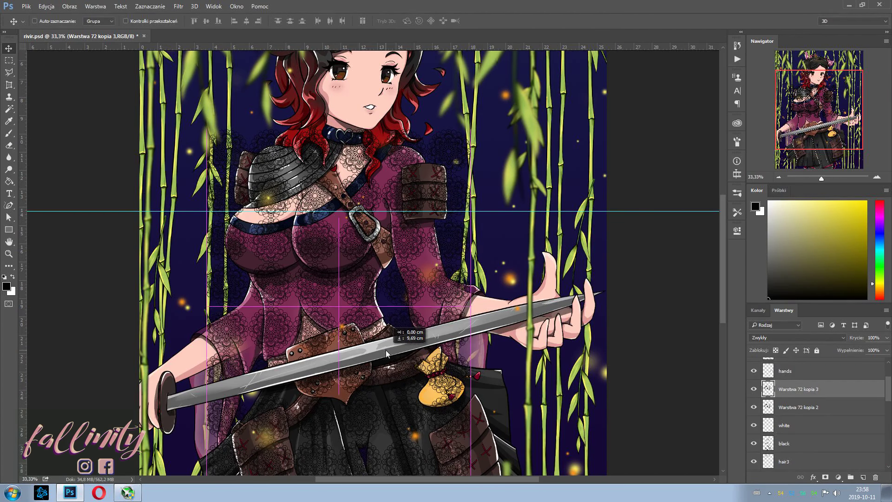
Duplicate the mandala pattern, shift the copy left over the sleeve and sword hand, and merge it with the original.
{"action": "right_click", "coordinate": [792, 390]}
{"action": "left_click", "coordinate": [650, 74]}
{"action": "key", "text": "Return"}
{"action": "left_click_drag", "start_coordinate": [340, 289], "coordinate": [145, 290]}
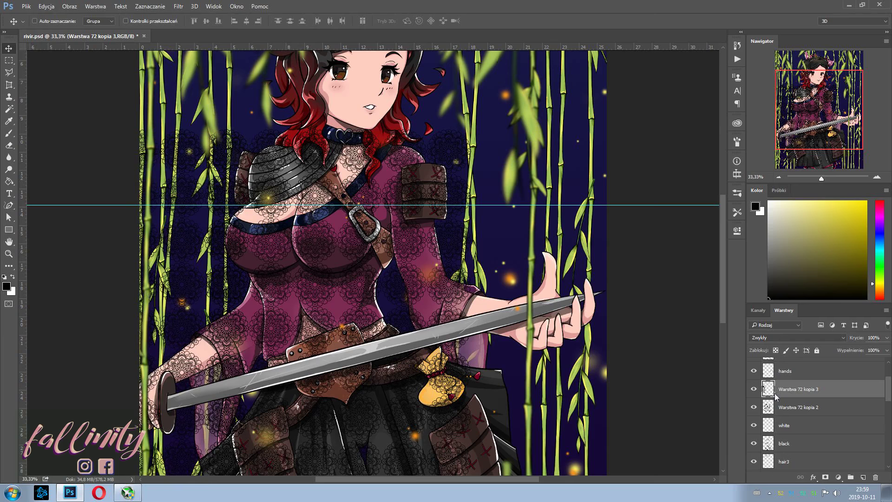
{"action": "key", "text": "ctrl+e"}
Resize and reposition the merged mandala pattern with Free Transform.
{"action": "key", "text": "ctrl+t"}
{"action": "left_click_drag", "start_coordinate": [363, 258], "coordinate": [392, 390]}
{"action": "key", "text": "Return"}
Duplicate the resized pattern, move the copy up over the face and merge both layers.
{"action": "key", "text": "Return"}
{"action": "left_click_drag", "start_coordinate": [375, 298], "coordinate": [376, 169]}
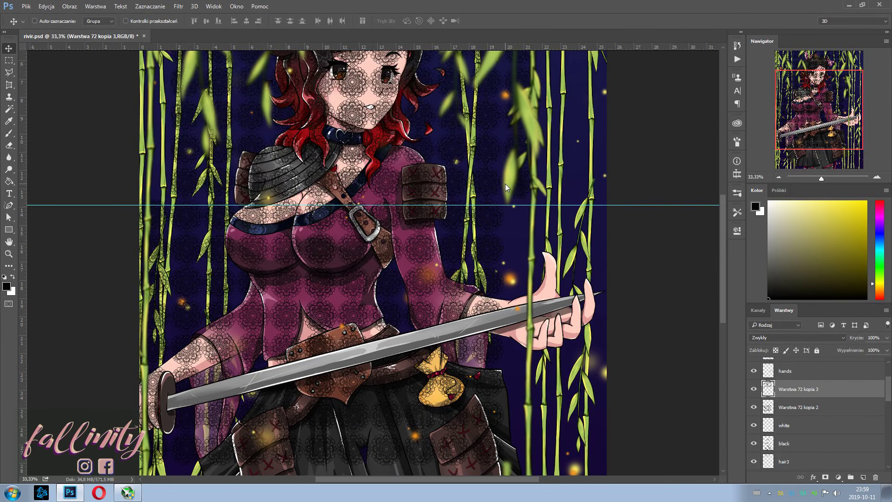
{"action": "key", "text": "ctrl+e"}
Scale the merged mandala pattern down further so its motifs become finer on the blouse.
{"action": "key", "text": "ctrl+minus"}
{"action": "key", "text": "ctrl+t"}
{"action": "left_click_drag", "start_coordinate": [507, 103], "coordinate": [478, 160]}
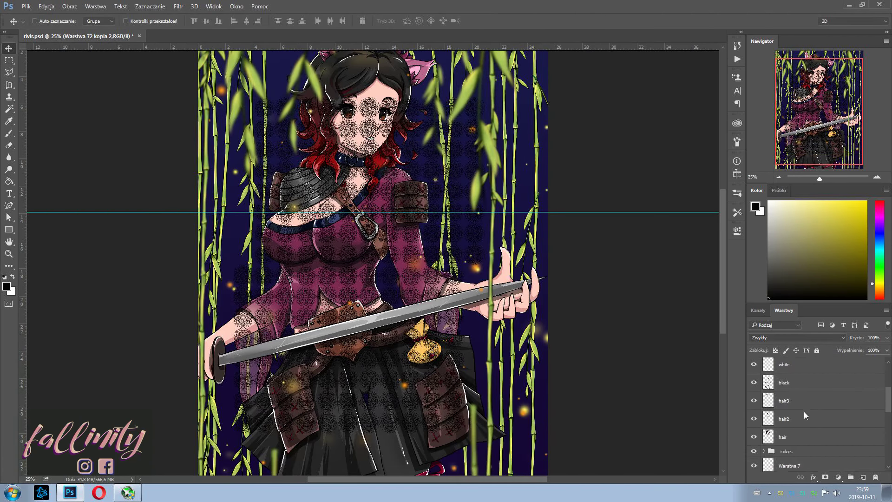
Select the purple blouse areas on the color layer with the Magic Wand and invert the selection.
{"action": "scroll", "coordinate": [812, 412], "scroll_direction": "down", "scroll_amount": 2}
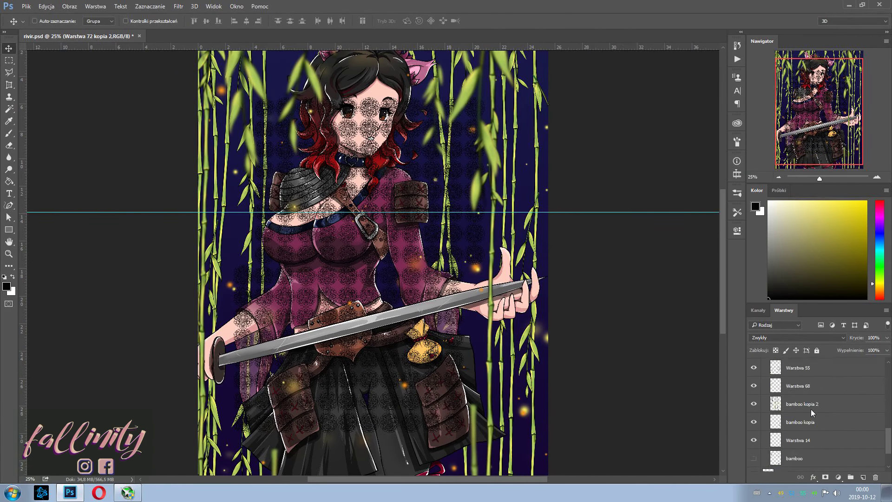
{"action": "scroll", "coordinate": [812, 413], "scroll_direction": "down", "scroll_amount": 3}
{"action": "left_click", "coordinate": [817, 438]}
{"action": "left_click", "coordinate": [9, 109]}
{"action": "left_click", "coordinate": [349, 261]}
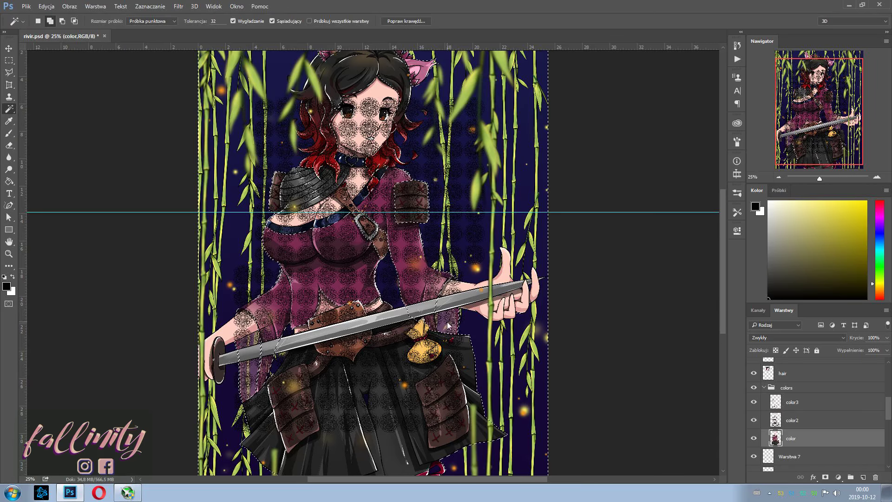
{"action": "left_click", "coordinate": [150, 6]}
{"action": "left_click", "coordinate": [158, 40]}
Clear the mandala pattern outside the blouse on Warstwa 72 kopia 2 and deselect.
{"action": "scroll", "coordinate": [813, 413], "scroll_direction": "up", "scroll_amount": 3}
{"action": "left_click", "coordinate": [800, 389]}
{"action": "left_click", "coordinate": [9, 145]}
{"action": "right_click", "coordinate": [421, 151]}
{"action": "key", "text": "Escape"}
{"action": "key", "text": "Delete"}
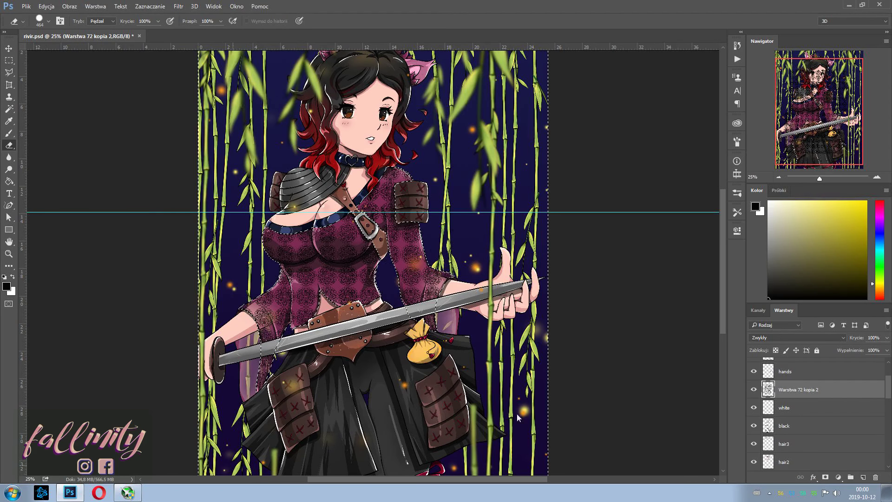
{"action": "key", "text": "ctrl+plus"}
{"action": "key", "text": "ctrl+d"}
{"action": "scroll", "coordinate": [670, 278], "scroll_direction": "down", "scroll_amount": 1}
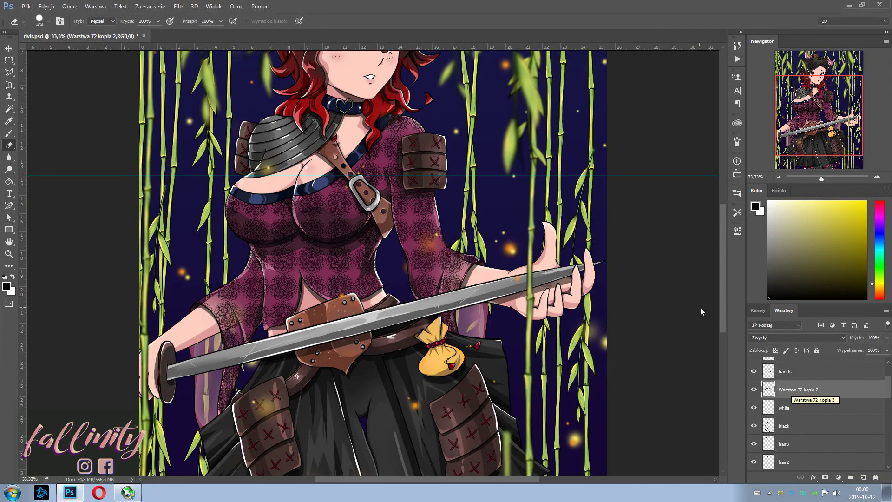
Undo the pattern clearing and redo it outside the blouse, keeping a hidden duplicate of the full pattern.
{"action": "key", "text": "ctrl+alt+z"}
{"action": "key", "text": "ctrl+alt+z"}
{"action": "key", "text": "ctrl+minus"}
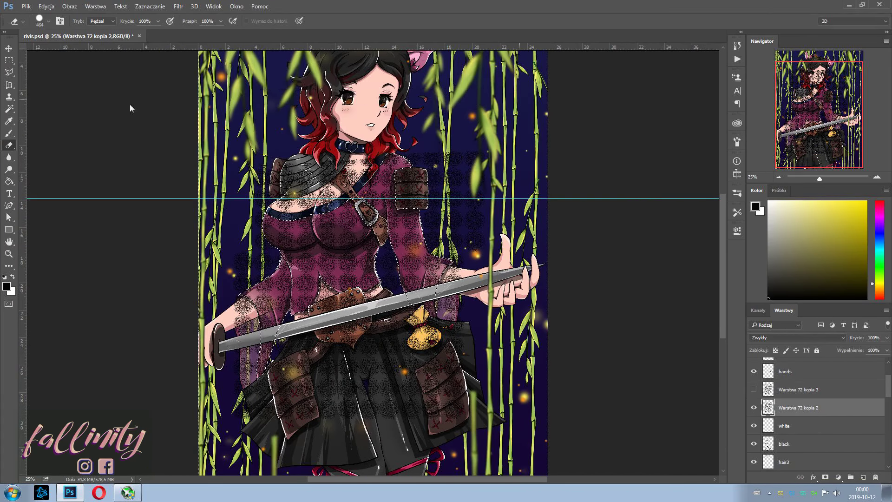
{"action": "key", "text": "Delete"}
{"action": "scroll", "coordinate": [346, 438], "scroll_direction": "up", "scroll_amount": 1}
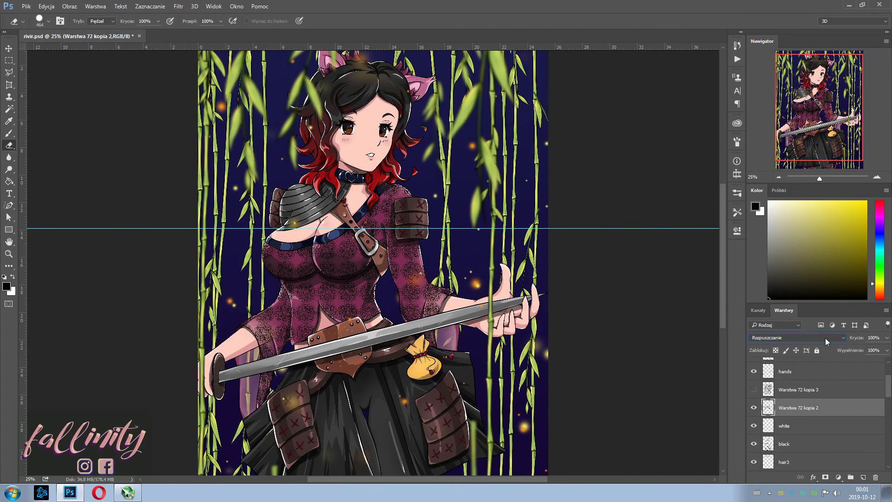
Set the blouse pattern layer's blending mode to Łagodne światło (Soft Light).
{"action": "key", "text": "Down"}
{"action": "key", "text": "Down"}
{"action": "key", "text": "Down"}
{"action": "key", "text": "Down"}
{"action": "key", "text": "Down"}
{"action": "key", "text": "Down"}
{"action": "key", "text": "Down"}
{"action": "key", "text": "Down"}
{"action": "key", "text": "Down"}
{"action": "key", "text": "Down"}
{"action": "key", "text": "Down"}
{"action": "key", "text": "Down"}
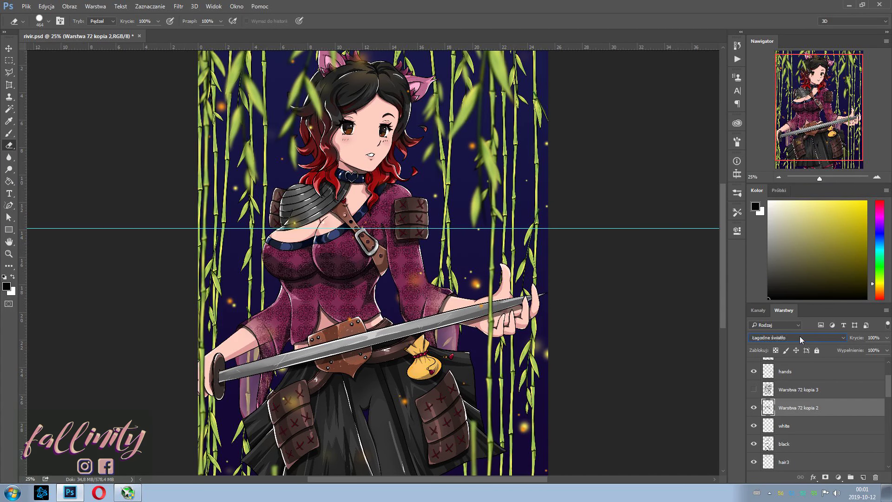
Set the blouse pattern layer's opacity to 59% and move Warstwa 72 kopia 3 beneath it.
{"action": "key", "text": "ctrl+plus"}
{"action": "key", "text": "ctrl+plus"}
{"action": "scroll", "coordinate": [372, 260], "scroll_direction": "down", "scroll_amount": 4}
{"action": "key", "text": "ctrl+minus"}
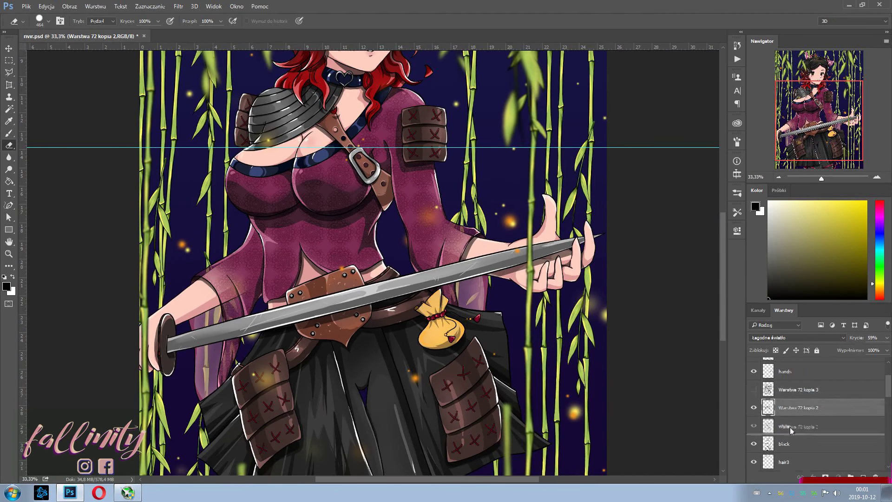
{"action": "left_click", "coordinate": [808, 389]}
Select the translucent sleeve ends on Warstwa 10 with the Magic Wand and show the Warstwa 72 kopia 3 pattern.
{"action": "scroll", "coordinate": [818, 404], "scroll_direction": "down", "scroll_amount": 4}
{"action": "scroll", "coordinate": [818, 400], "scroll_direction": "down", "scroll_amount": 1}
{"action": "left_click", "coordinate": [808, 435]}
{"action": "key", "text": "w"}
{"action": "key", "text": "ctrl+minus"}
{"action": "key", "text": "ctrl+minus"}
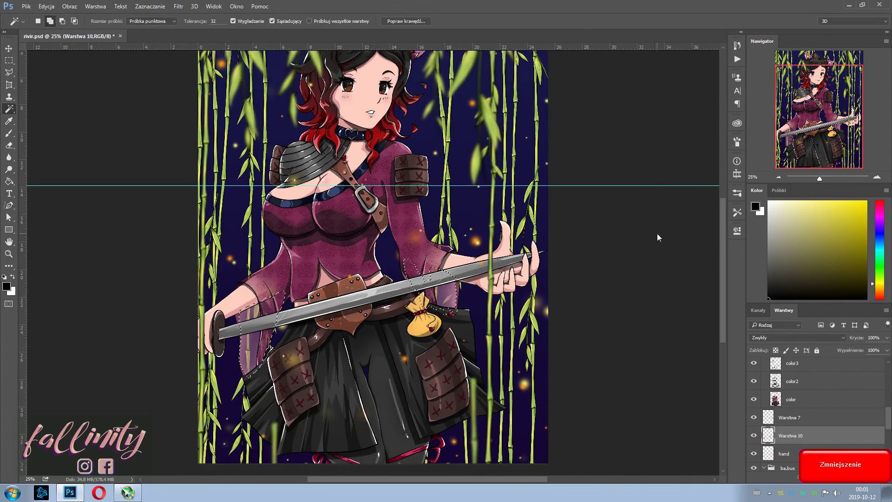
{"action": "key", "text": "ctrl+plus"}
{"action": "key", "text": "ctrl+plus"}
{"action": "key", "text": "ctrl+plus"}
{"action": "key", "text": "ctrl+plus"}
{"action": "scroll", "coordinate": [554, 292], "scroll_direction": "down", "scroll_amount": 3}
{"action": "scroll", "coordinate": [818, 409], "scroll_direction": "up", "scroll_amount": 5}
{"action": "left_click", "coordinate": [754, 365]}
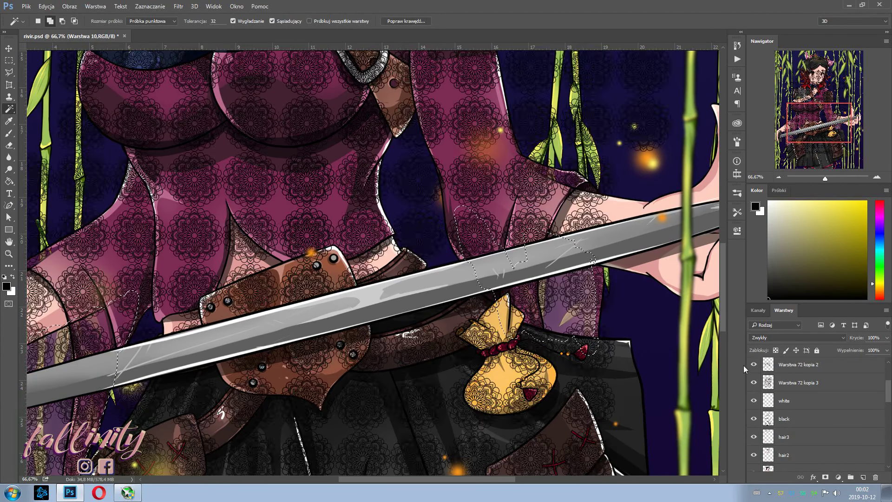
Refine the sleeve selection and clear the Warstwa 72 kopia 3 pattern outside the translucent sleeves.
{"action": "key", "text": "ctrl+minus"}
{"action": "right_click", "coordinate": [9, 72]}
{"action": "left_click", "coordinate": [46, 93]}
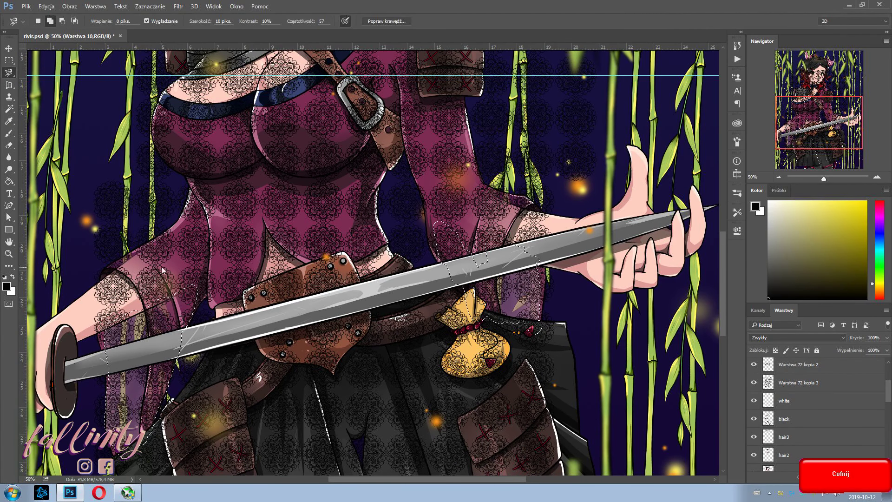
{"action": "key", "text": "ctrl+z"}
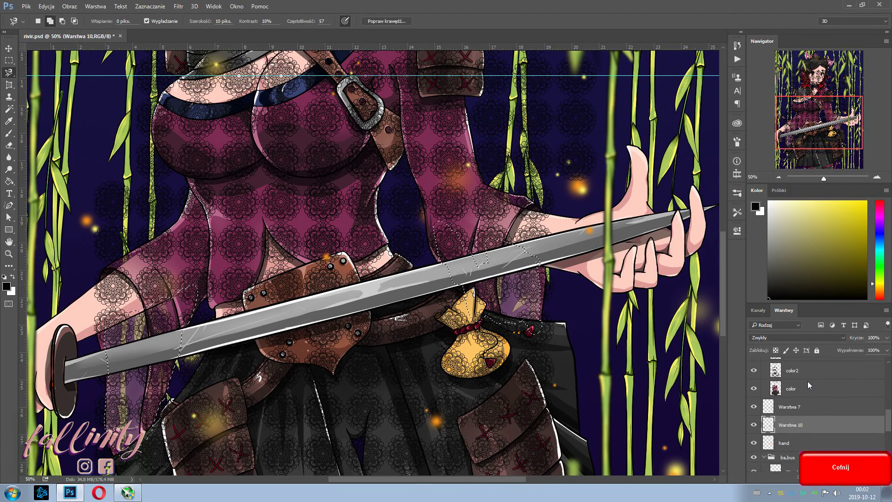
{"action": "scroll", "coordinate": [805, 394], "scroll_direction": "up", "scroll_amount": 3}
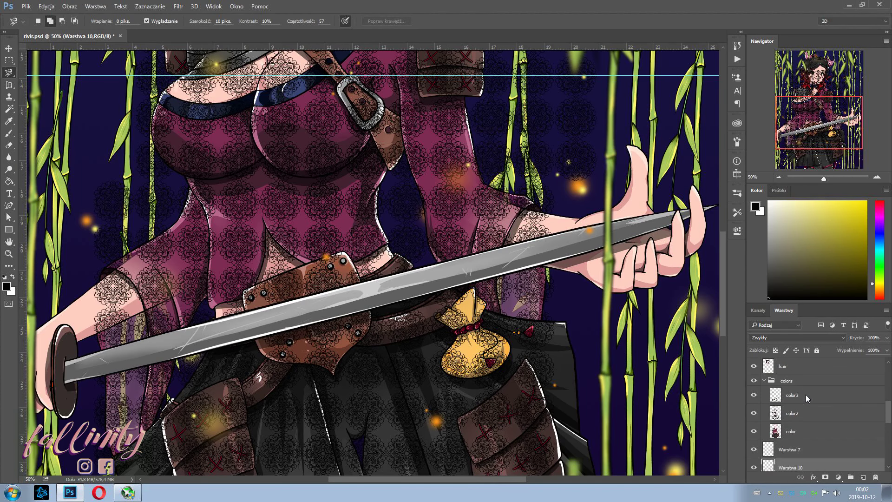
{"action": "key", "text": "w"}
{"action": "key", "text": "ctrl+z"}
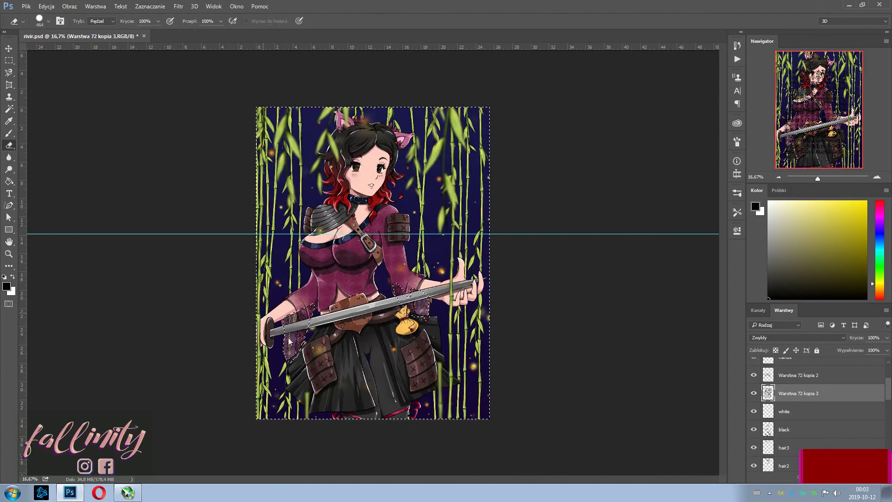
Move Warstwa 72 kopia 3 beneath the color layer, with 54% opacity and Łagodne światło (Soft Light) blending.
{"action": "mouse_move", "coordinate": [799, 362]}
{"action": "left_mouse_down"}
{"action": "mouse_move", "coordinate": [831, 466]}
{"action": "mouse_move", "coordinate": [852, 431]}
{"action": "left_mouse_up"}
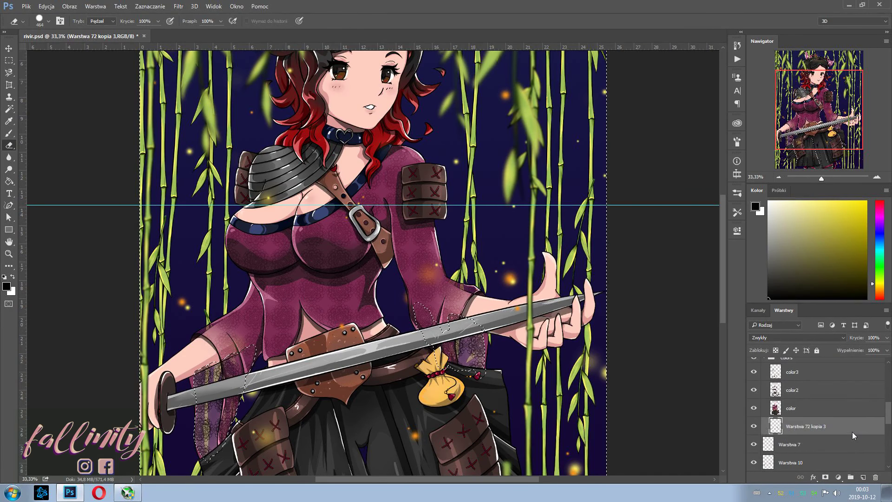
{"action": "scroll", "coordinate": [661, 380], "scroll_direction": "up", "scroll_amount": 1}
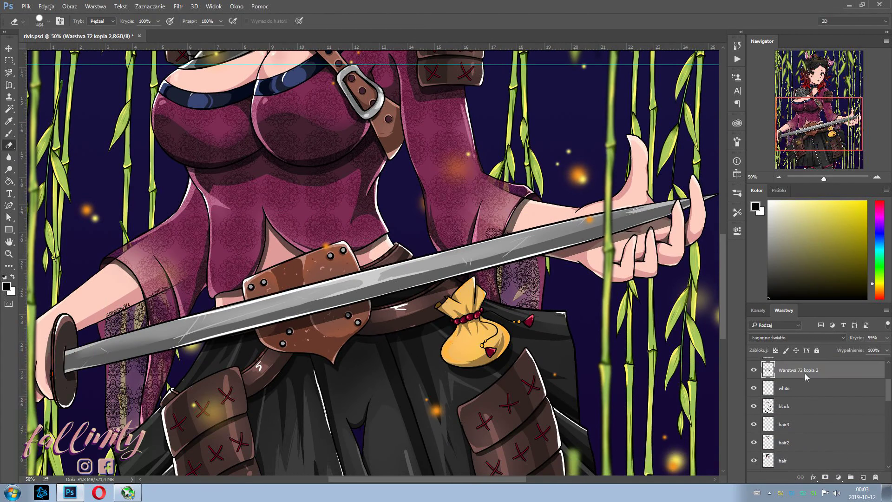
{"action": "scroll", "coordinate": [805, 400], "scroll_direction": "down", "scroll_amount": 3}
{"action": "left_click", "coordinate": [873, 337]}
{"action": "type", "text": "54"}
{"action": "left_click", "coordinate": [797, 337]}
{"action": "left_click", "coordinate": [790, 307]}
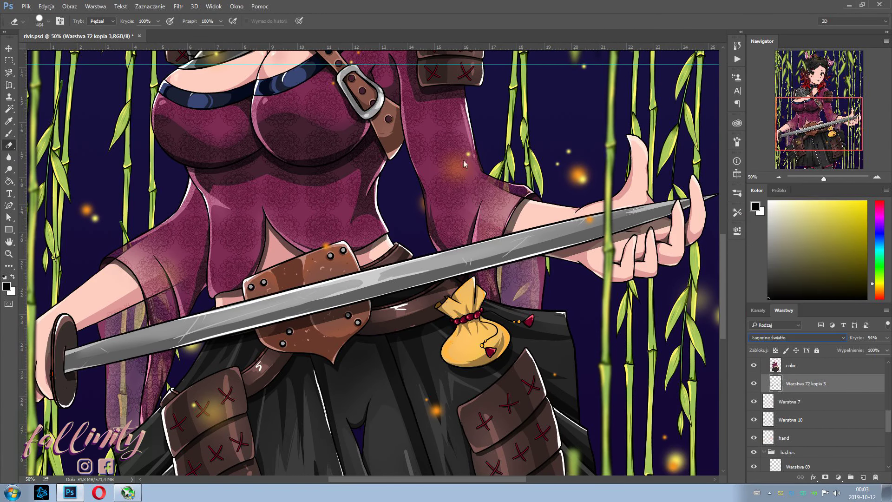
Remove the Warstwa 72 kopia 3 pattern over both forearms using Magnetic Lasso selections and deselect.
{"action": "right_click", "coordinate": [321, 181]}
{"action": "key", "text": "Escape"}
{"action": "key", "text": "l"}
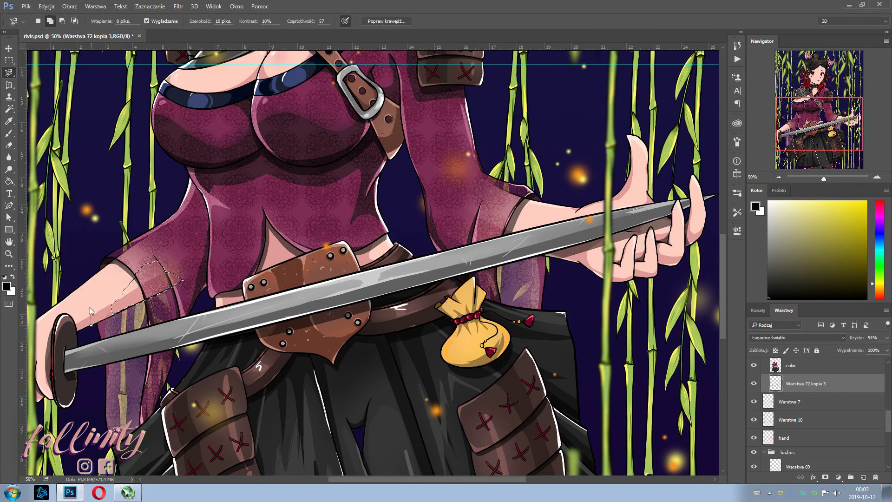
{"action": "scroll", "coordinate": [405, 250], "scroll_direction": "right", "scroll_amount": 3}
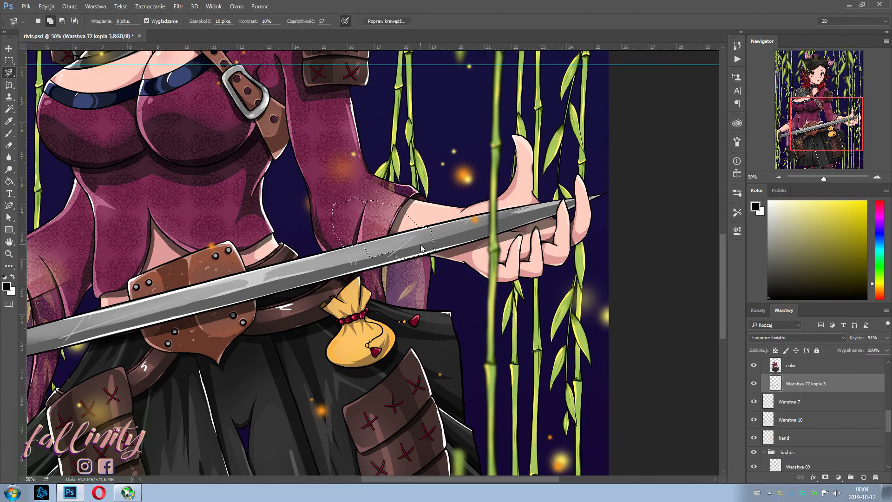
{"action": "key", "text": "ctrl+d"}
{"action": "scroll", "coordinate": [420, 244], "scroll_direction": "down", "scroll_amount": 2}
{"action": "scroll", "coordinate": [796, 402], "scroll_direction": "up", "scroll_amount": 1}
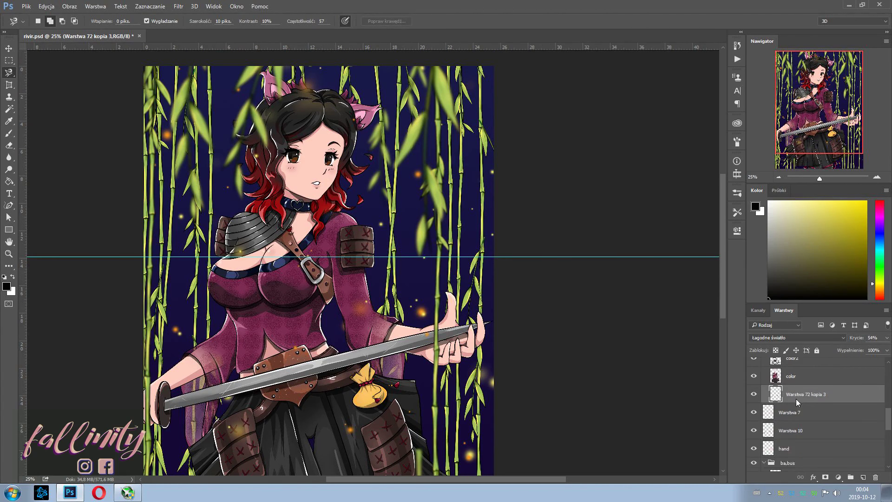
Select the bamboo leaves on Warstwa 55 near the raised thumb with the Lasso and apply Free Transform.
{"action": "scroll", "coordinate": [818, 418], "scroll_direction": "up", "scroll_amount": 2}
{"action": "left_click", "coordinate": [764, 380]}
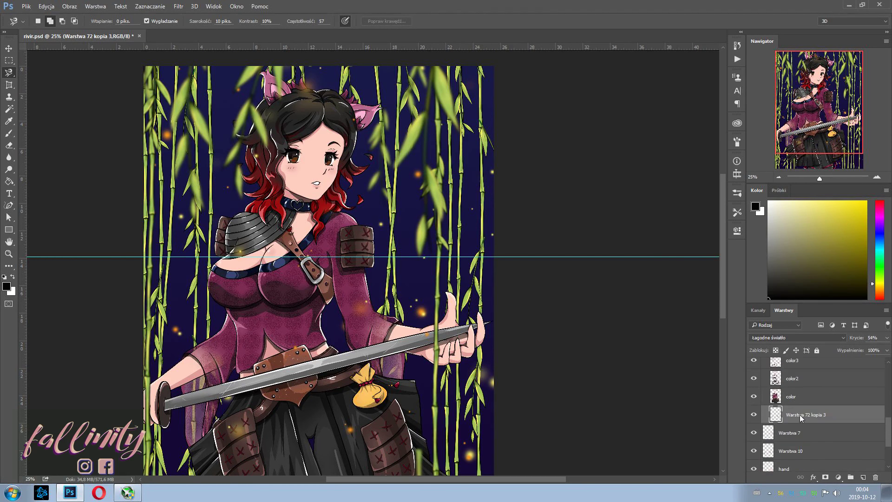
{"action": "scroll", "coordinate": [800, 415], "scroll_direction": "up", "scroll_amount": 3}
{"action": "left_click", "coordinate": [826, 424]}
{"action": "scroll", "coordinate": [825, 420], "scroll_direction": "down", "scroll_amount": 5}
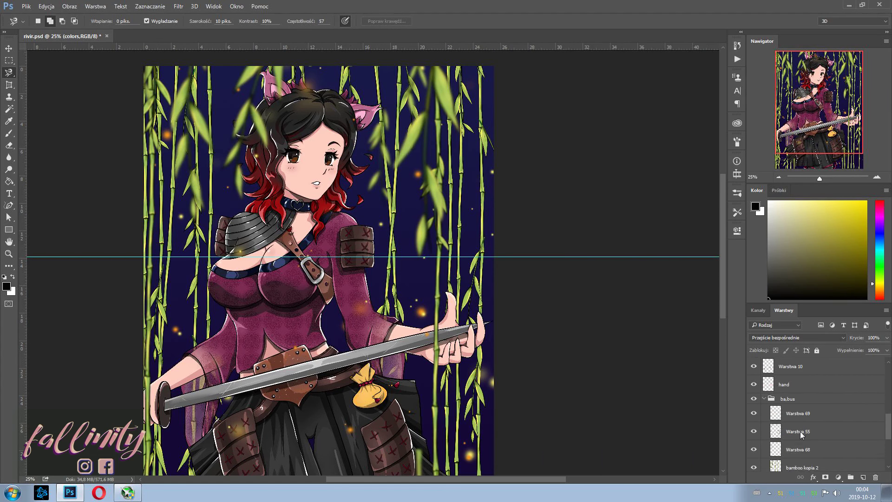
{"action": "left_click", "coordinate": [801, 432]}
{"action": "scroll", "coordinate": [801, 432], "scroll_direction": "down", "scroll_amount": 3}
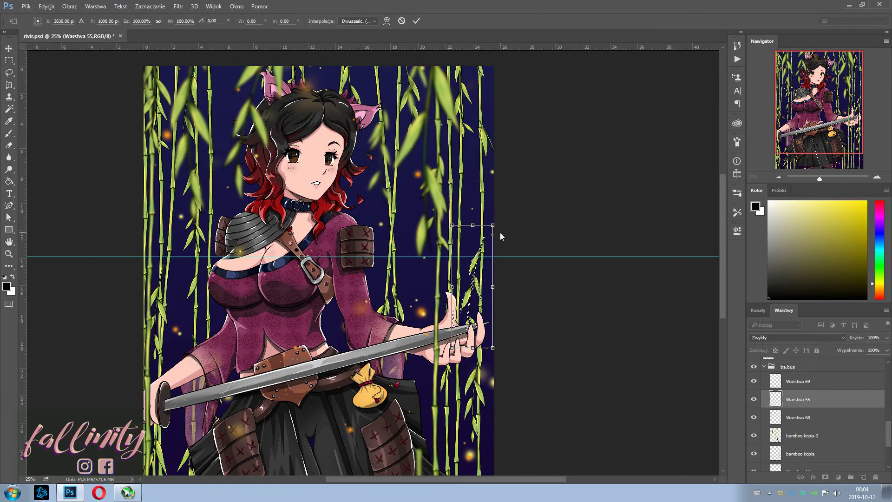
{"action": "scroll", "coordinate": [754, 393], "scroll_direction": "up", "scroll_amount": 1}
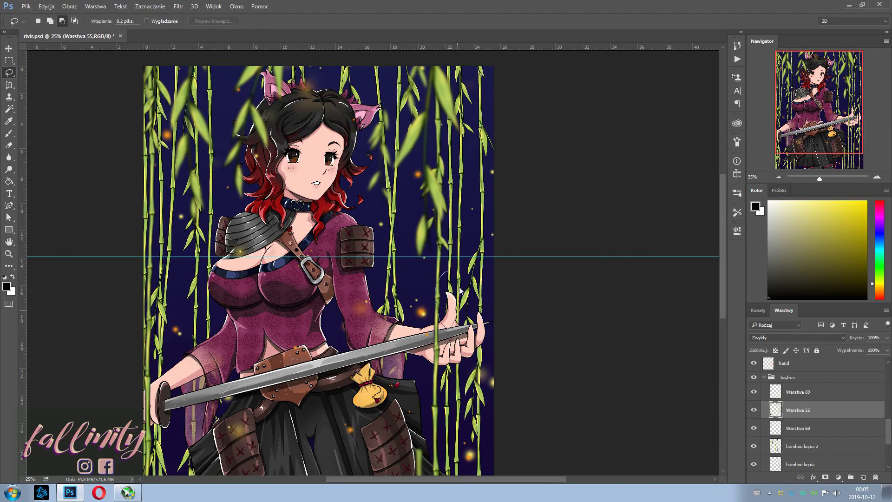
Copy a leaf cluster to a new layer, flip it horizontally and place it high on the outermost bamboo beside the pink ear.
{"action": "key", "text": "ctrl+j"}
{"action": "key", "text": "v"}
{"action": "left_click_drag", "start_coordinate": [462, 304], "coordinate": [496, 251]}
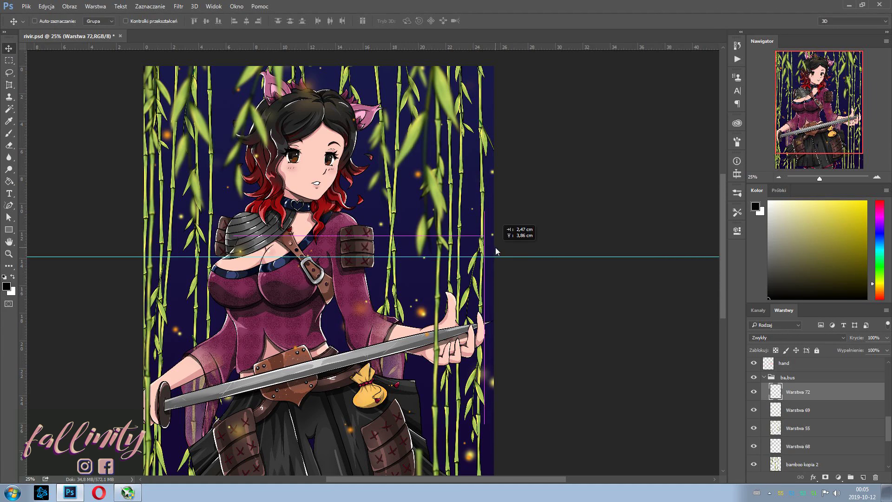
{"action": "scroll", "coordinate": [759, 433], "scroll_direction": "up", "scroll_amount": 1}
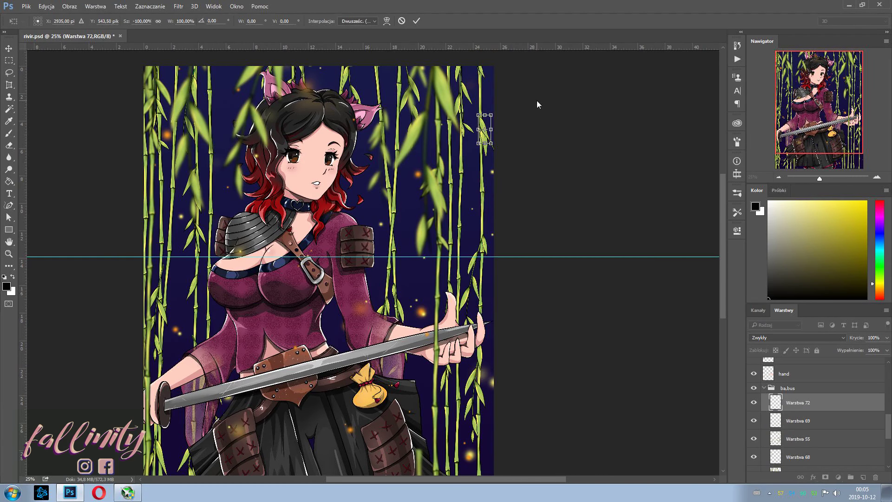
{"action": "key", "text": "Return"}
Copy another leaf cluster onto its own layer beside the shoulder armour and stretch its height to about 149%.
{"action": "key", "text": "l"}
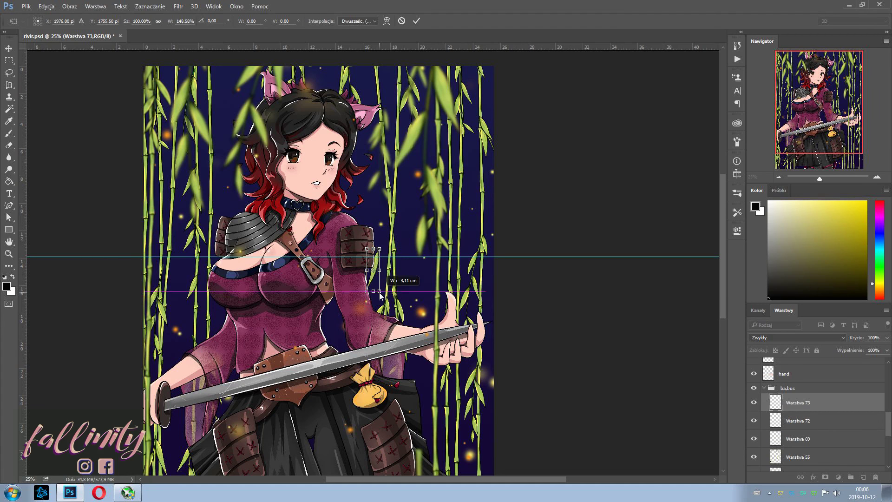
{"action": "key", "text": "Return"}
{"action": "right_click", "coordinate": [367, 248]}
{"action": "left_click", "coordinate": [428, 392]}
{"action": "key", "text": "v"}
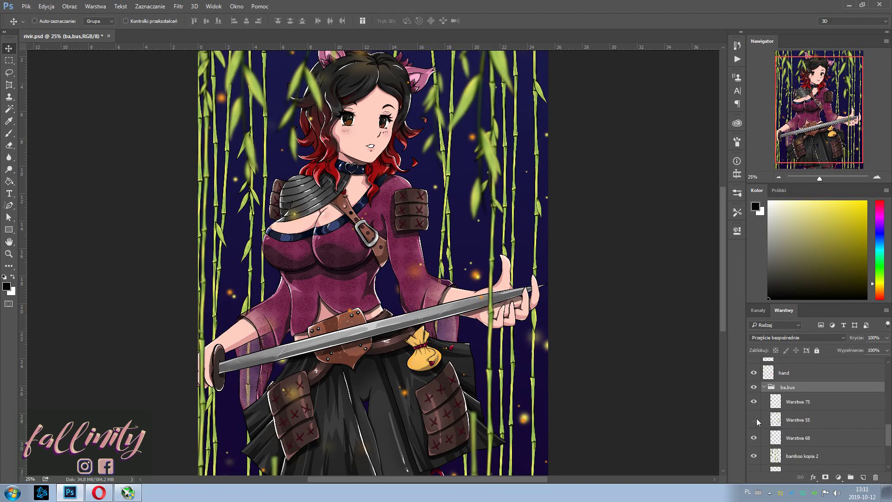
Show the Warstwa 55 leaves and duplicate the bamboo layer as bamboo kopia 3 to add background stalks.
{"action": "left_click", "coordinate": [753, 420]}
{"action": "key", "text": "Return"}
{"action": "left_click_drag", "start_coordinate": [584, 194], "coordinate": [666, 184]}
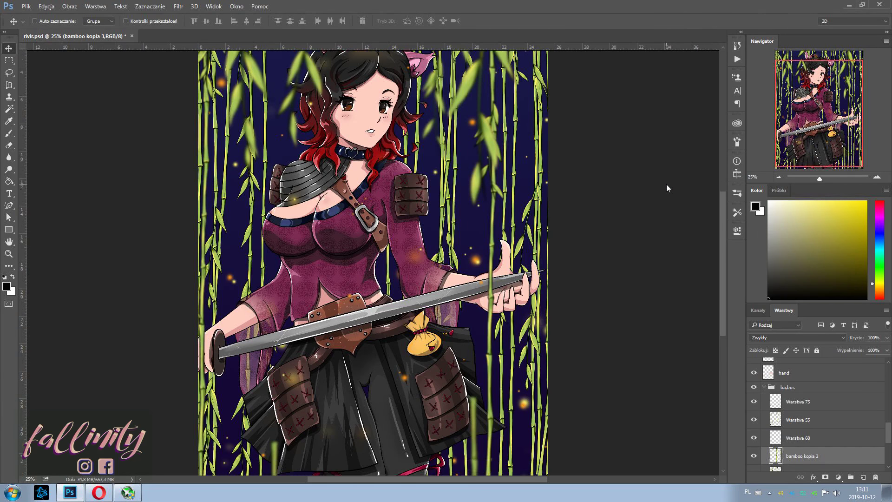
{"action": "key", "text": "ctrl+minus"}
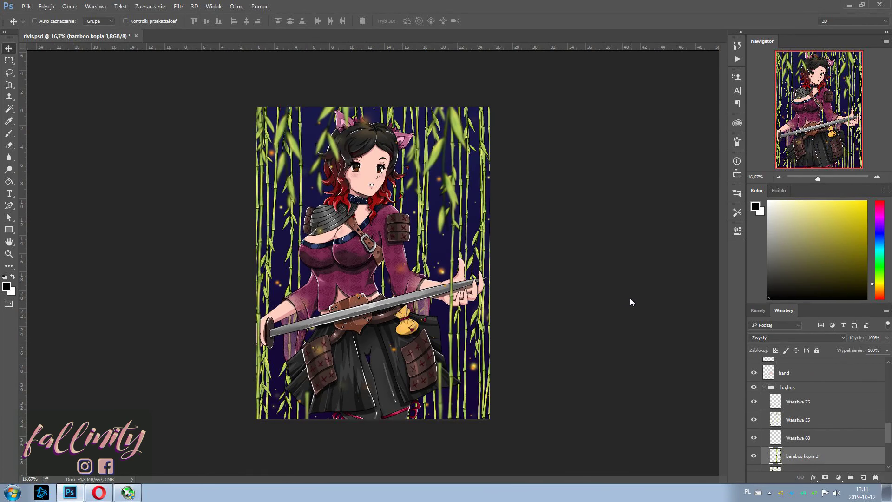
Select part of the bamboo kopia 3 stalks with the Polygonal Lasso, adjust them and deselect.
{"action": "left_click", "coordinate": [754, 456]}
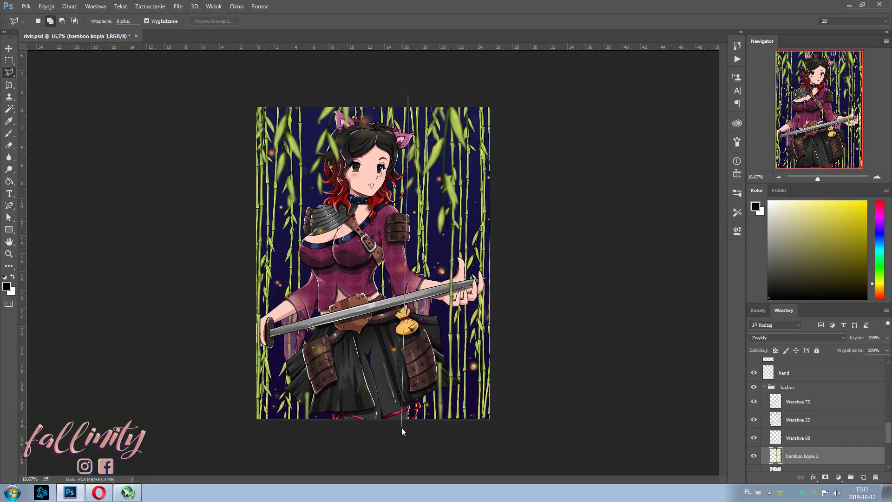
{"action": "key", "text": "ctrl+d"}
{"action": "key", "text": "ctrl+plus"}
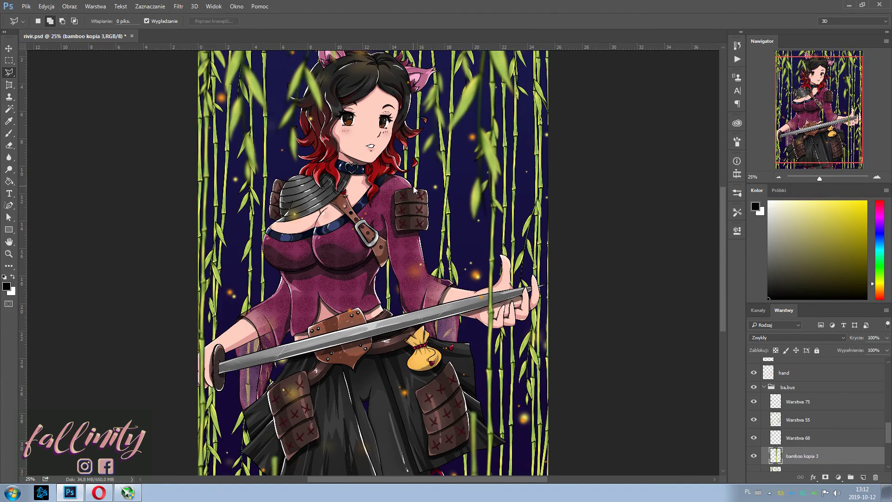
{"action": "scroll", "coordinate": [596, 280], "scroll_direction": "up", "scroll_amount": 3}
{"action": "scroll", "coordinate": [596, 280], "scroll_direction": "down", "scroll_amount": 3}
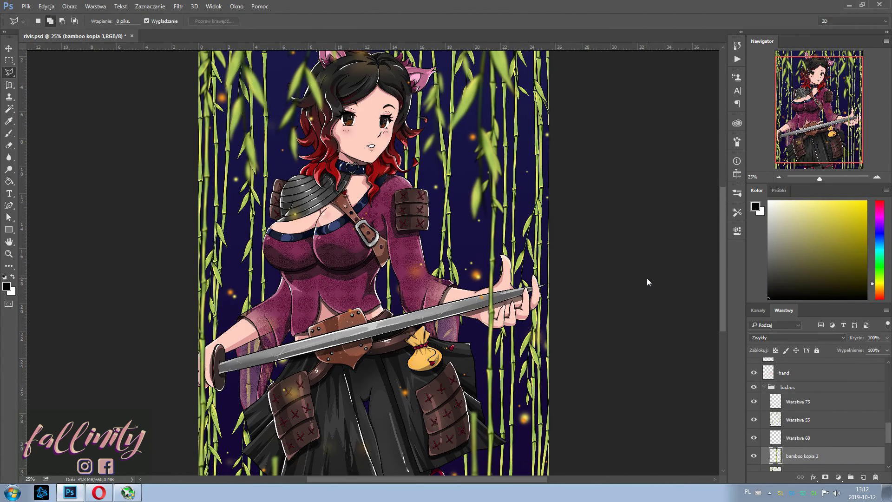
Sample the light skin tone from the hand and prepare a 23 px round brush on the color3 layer.
{"action": "key", "text": "i"}
{"action": "left_click", "coordinate": [209, 345]}
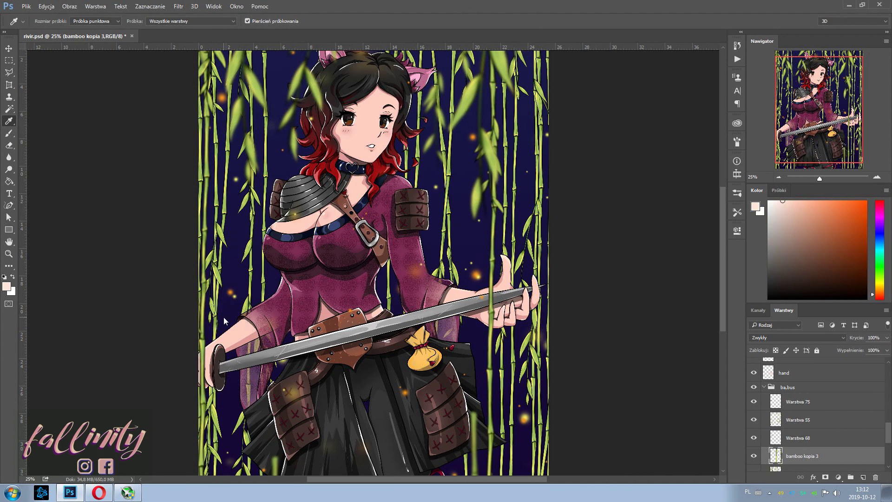
{"action": "key", "text": "b"}
{"action": "key", "text": "ctrl+plus"}
{"action": "key", "text": "ctrl+plus"}
{"action": "right_click", "coordinate": [432, 150]}
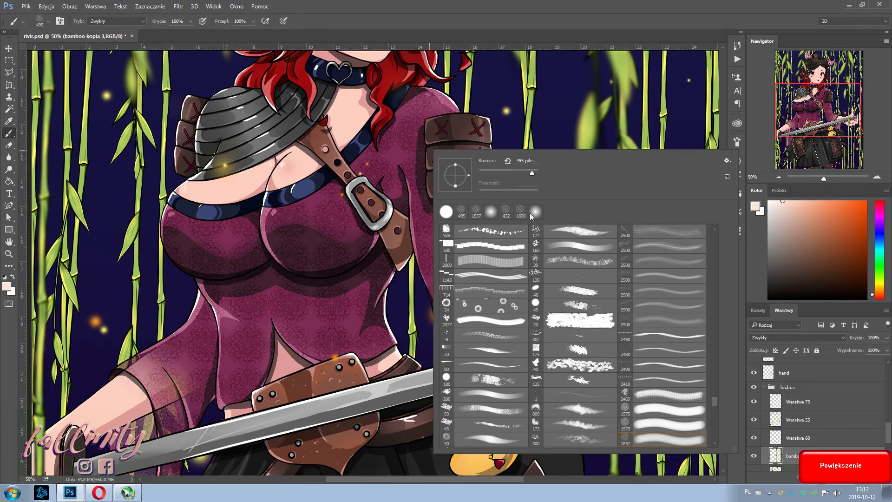
{"action": "key", "text": "Escape"}
{"action": "scroll", "coordinate": [890, 422], "scroll_direction": "down", "scroll_amount": 2}
{"action": "left_click", "coordinate": [764, 407]}
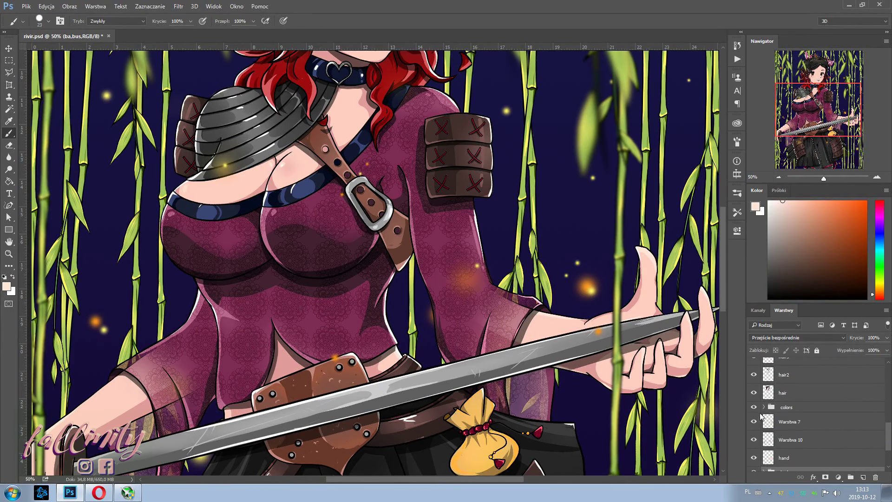
{"action": "left_click", "coordinate": [790, 421]}
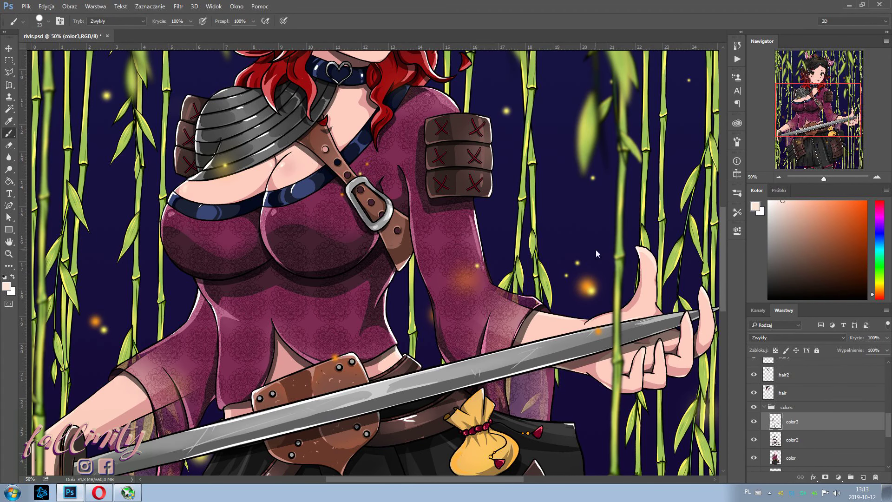
Paint light skin highlights on the face on the color3 layer.
{"action": "key", "text": "ctrl+plus"}
{"action": "scroll", "coordinate": [596, 249], "scroll_direction": "up", "scroll_amount": 10}
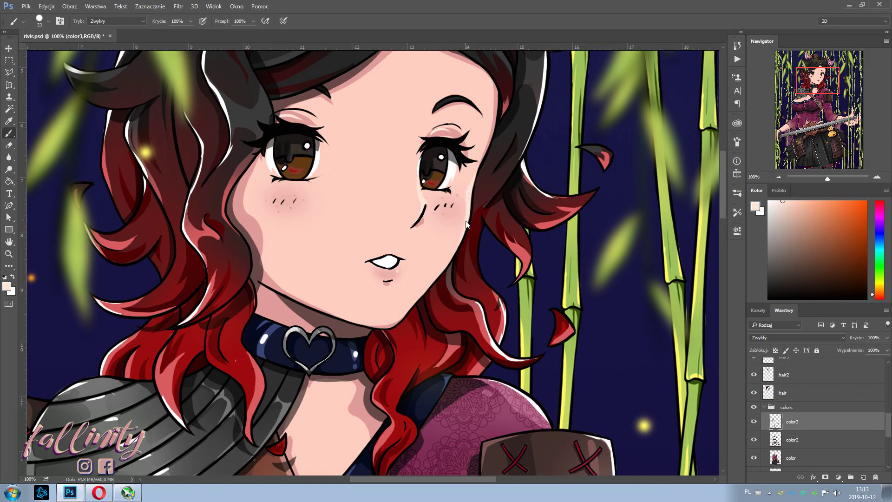
{"action": "scroll", "coordinate": [463, 211], "scroll_direction": "up", "scroll_amount": 2}
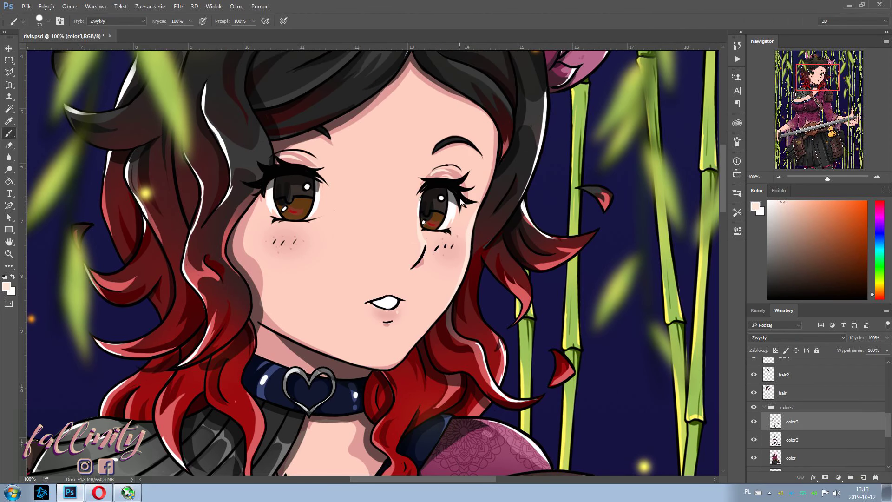
{"action": "scroll", "coordinate": [413, 346], "scroll_direction": "down", "scroll_amount": 2}
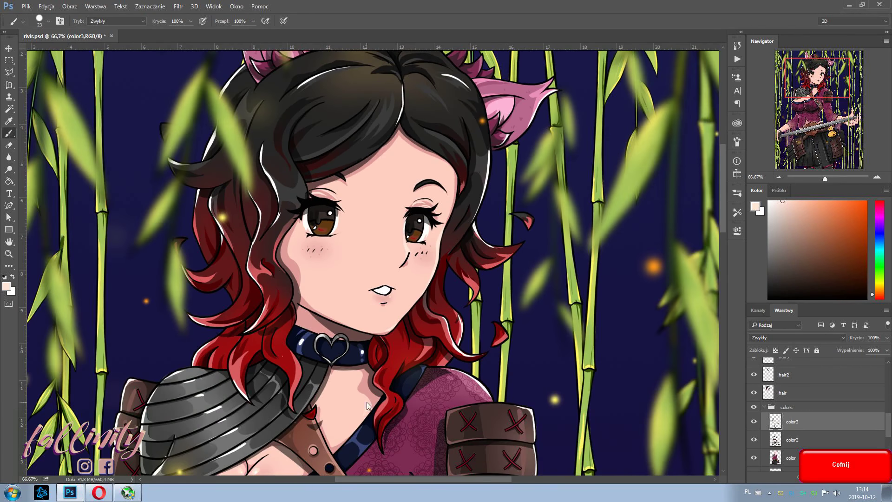
Sample a pink tone from the face and choose a soft round brush with 0% hardness on the color2 layer.
{"action": "scroll", "coordinate": [503, 320], "scroll_direction": "down", "scroll_amount": 1}
{"action": "scroll", "coordinate": [424, 248], "scroll_direction": "up", "scroll_amount": 3}
{"action": "left_click", "coordinate": [424, 248], "text": "alt"}
{"action": "key", "text": "alt+bracketleft"}
{"action": "scroll", "coordinate": [431, 237], "scroll_direction": "down", "scroll_amount": 1}
{"action": "right_click", "coordinate": [423, 223]}
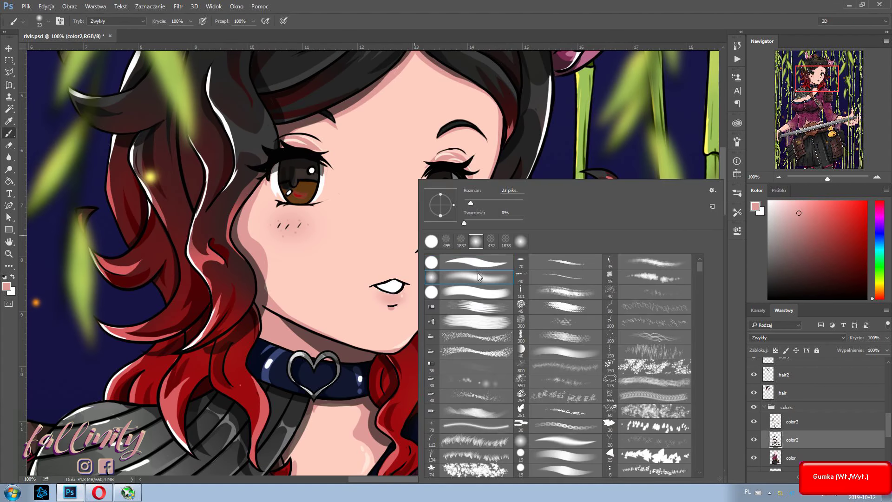
{"action": "key", "text": "Escape"}
{"action": "scroll", "coordinate": [457, 225], "scroll_direction": "down", "scroll_amount": 1}
{"action": "scroll", "coordinate": [458, 225], "scroll_direction": "up", "scroll_amount": 2}
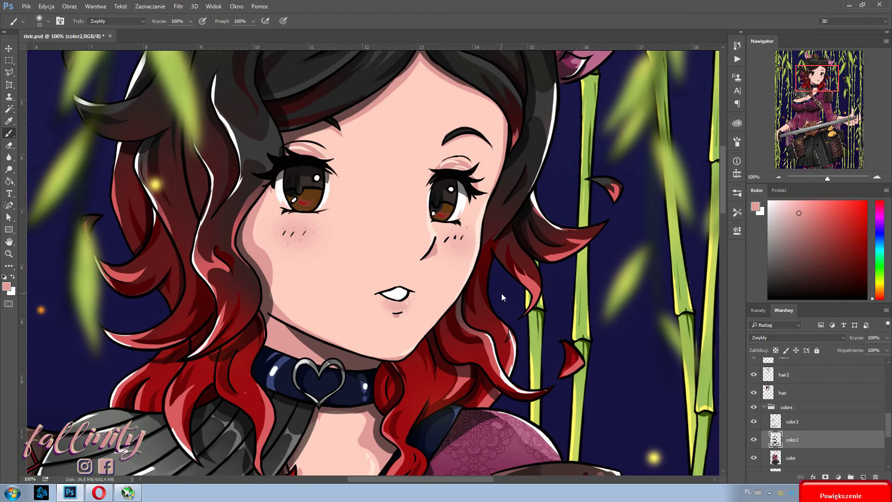
Enlarge the soft round brush to 114 px for the skin shading on the color2 layer.
{"action": "right_click", "coordinate": [450, 195]}
{"action": "key", "text": "bracketright"}
{"action": "key", "text": "bracketright"}
{"action": "key", "text": "bracketright"}
{"action": "key", "text": "bracketright"}
{"action": "key", "text": "bracketright"}
{"action": "key", "text": "bracketright"}
{"action": "key", "text": "Escape"}
{"action": "scroll", "coordinate": [462, 206], "scroll_direction": "down", "scroll_amount": 1}
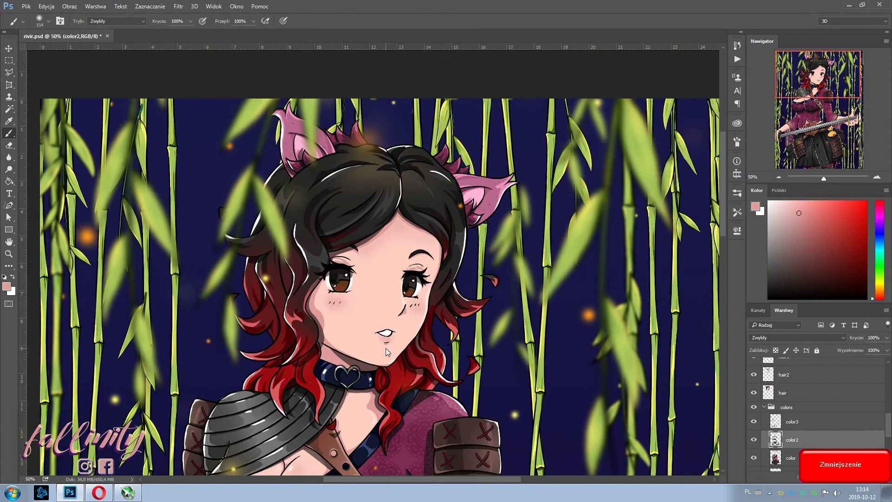
Select the face's skin area with the Magic Wand on the color layer and return to the brush.
{"action": "scroll", "coordinate": [521, 338], "scroll_direction": "up", "scroll_amount": 1}
{"action": "key", "text": "alt+bracketleft"}
{"action": "key", "text": "w"}
{"action": "left_click", "coordinate": [395, 223]}
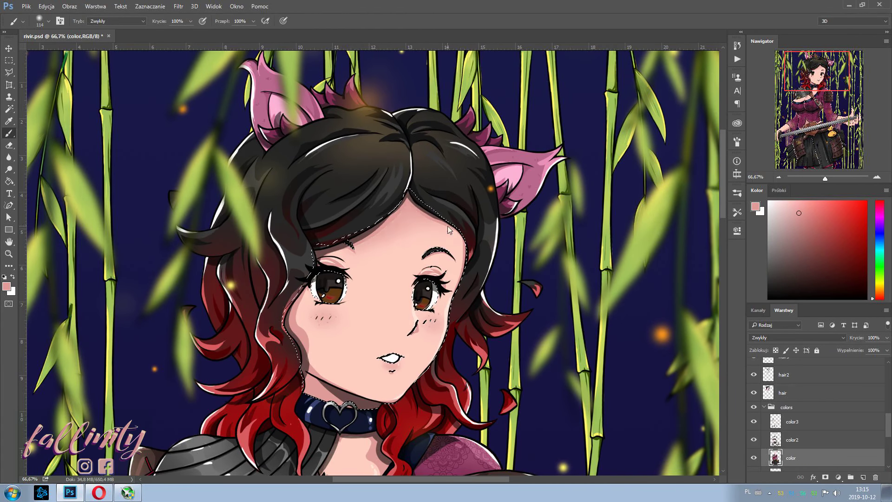
{"action": "key", "text": "b"}
Sample a light skin tone and prepare a hard round 23 px brush with 100% hardness on the color3 layer.
{"action": "left_click", "coordinate": [779, 190]}
{"action": "scroll", "coordinate": [395, 411], "scroll_direction": "down", "scroll_amount": 2}
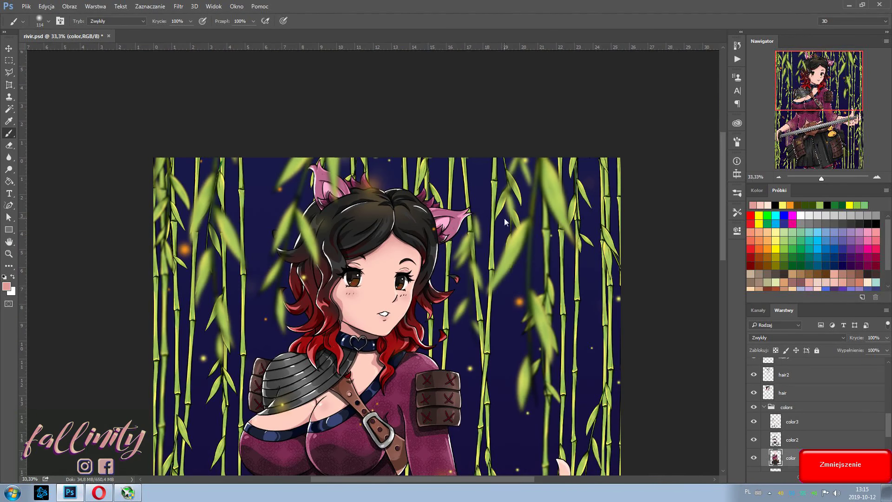
{"action": "scroll", "coordinate": [288, 372], "scroll_direction": "down", "scroll_amount": 3}
{"action": "scroll", "coordinate": [185, 351], "scroll_direction": "up", "scroll_amount": 1}
{"action": "left_click", "coordinate": [140, 367], "text": "alt"}
{"action": "right_click", "coordinate": [74, 149]}
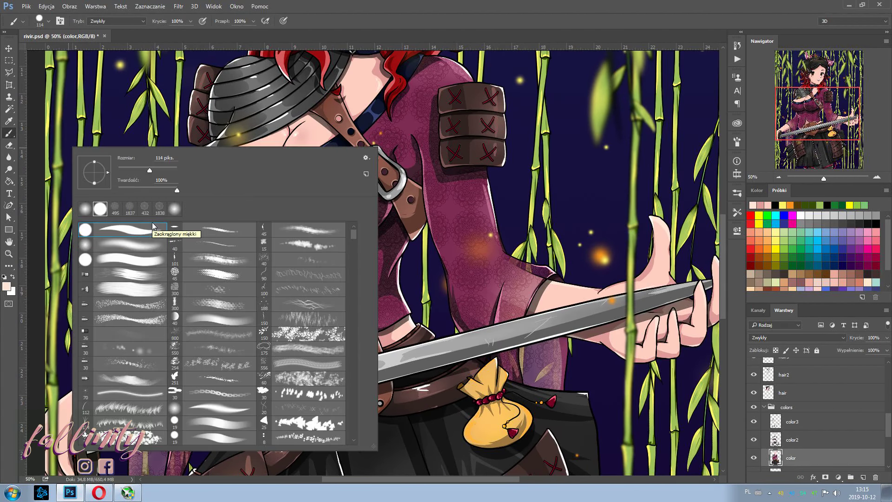
{"action": "key", "text": "Escape"}
{"action": "scroll", "coordinate": [180, 313], "scroll_direction": "up", "scroll_amount": 1}
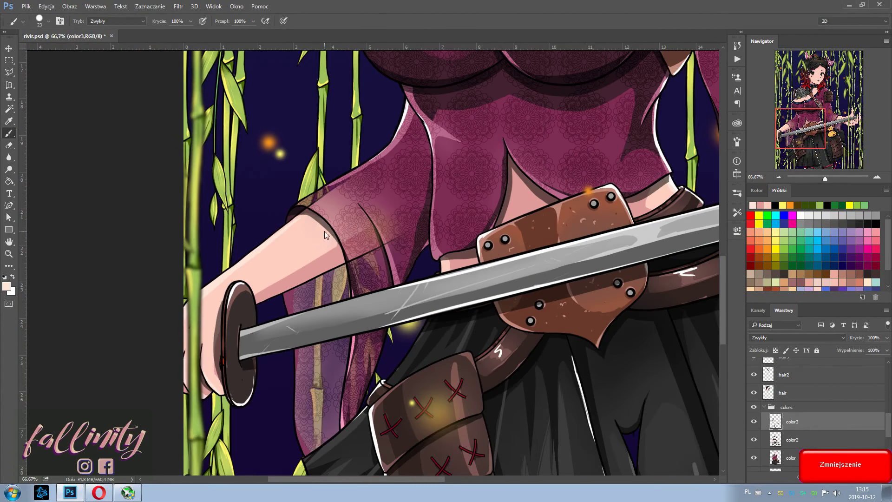
{"action": "scroll", "coordinate": [324, 230], "scroll_direction": "down", "scroll_amount": 1}
Collapse the colors group and set up a white 58 px scattering brush on Warstwa 0 for small background specks.
{"action": "left_click", "coordinate": [782, 407]}
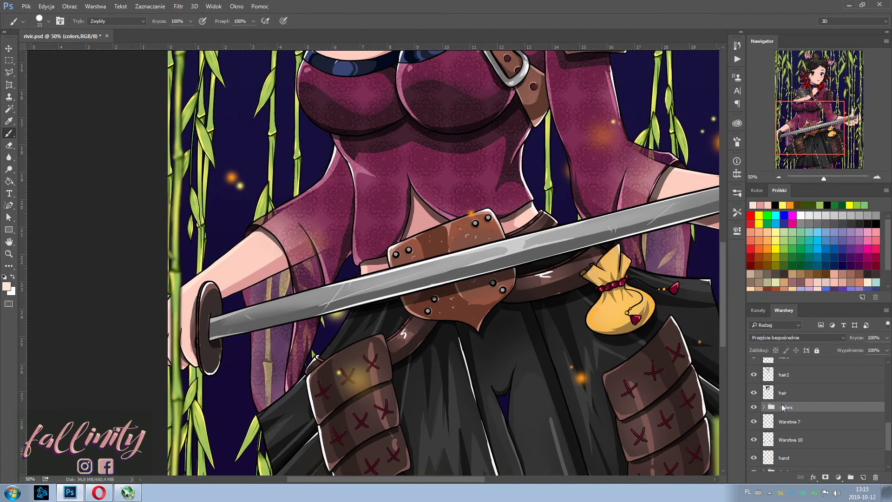
{"action": "key", "text": "ctrl+minus"}
{"action": "key", "text": "ctrl+minus"}
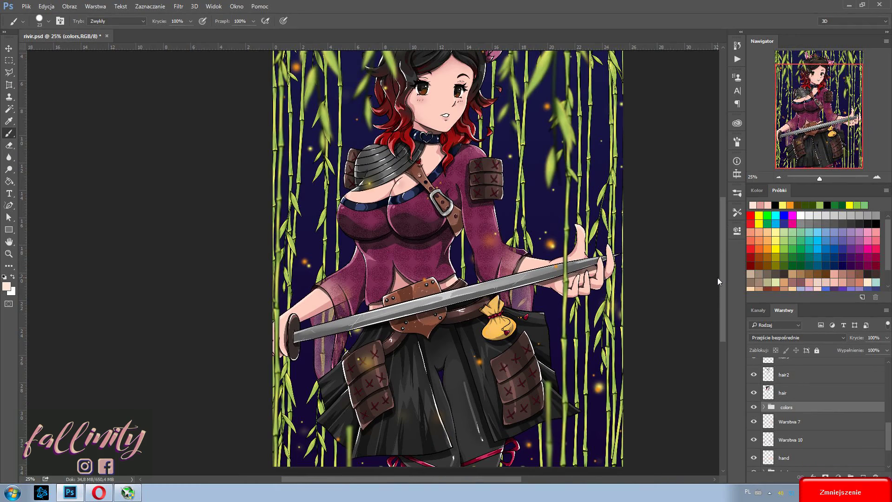
{"action": "key", "text": "ctrl+plus"}
{"action": "right_click", "coordinate": [395, 186]}
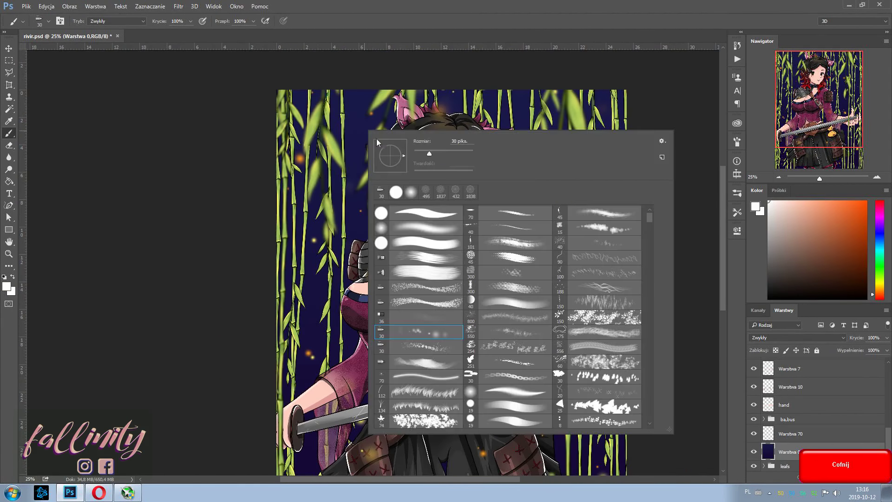
{"action": "key", "text": "Escape"}
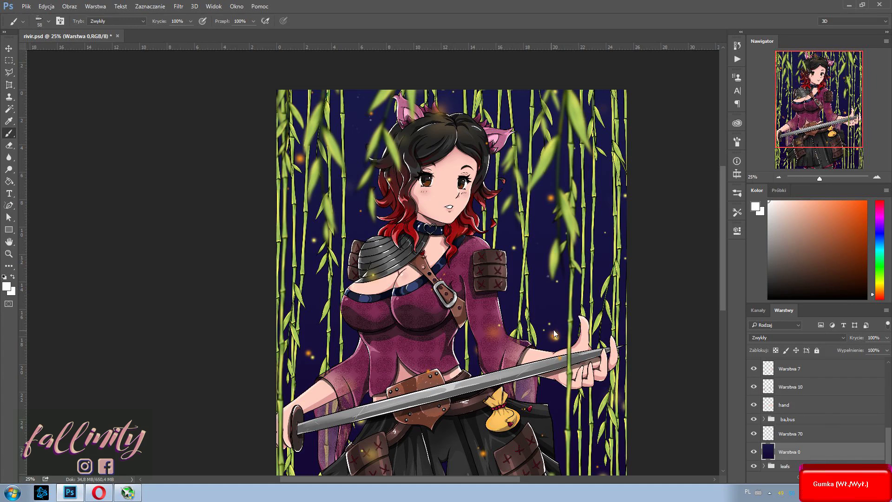
{"action": "scroll", "coordinate": [613, 193], "scroll_direction": "down", "scroll_amount": 2}
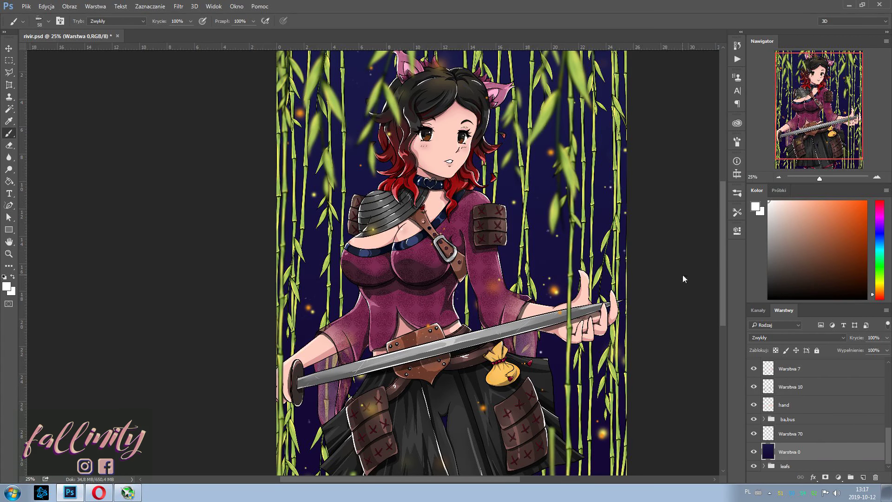
{"action": "scroll", "coordinate": [651, 272], "scroll_direction": "down", "scroll_amount": 2}
{"action": "key", "text": "ctrl+minus"}
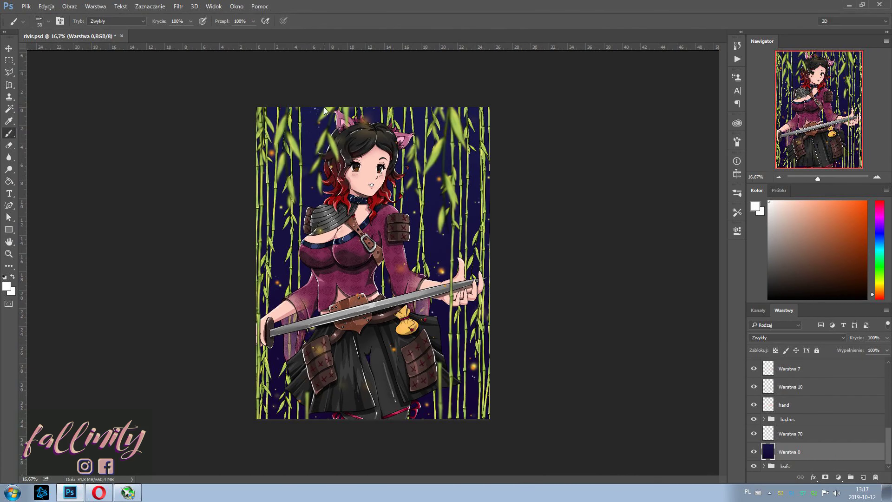
Switch to a different scattering brush enlarged to 207 px for the specks on Warstwa 0.
{"action": "key", "text": "ctrl+plus"}
{"action": "right_click", "coordinate": [467, 179]}
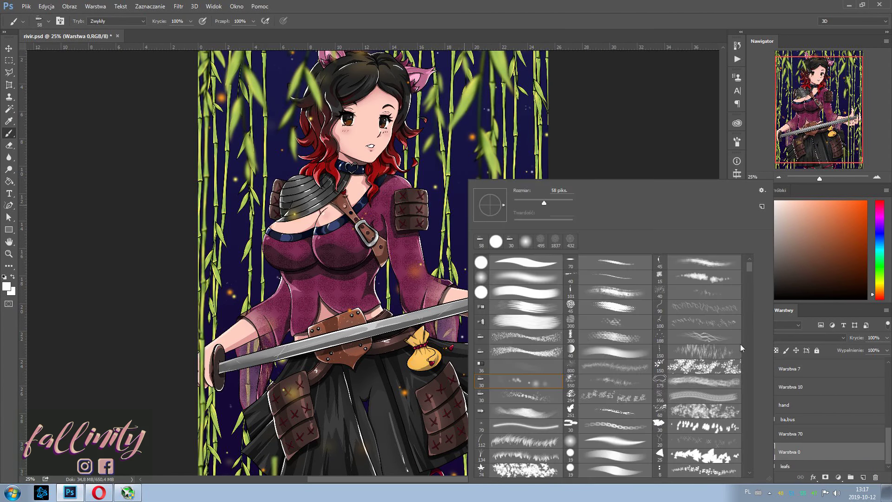
{"action": "left_click", "coordinate": [609, 372]}
{"action": "key", "text": "Return"}
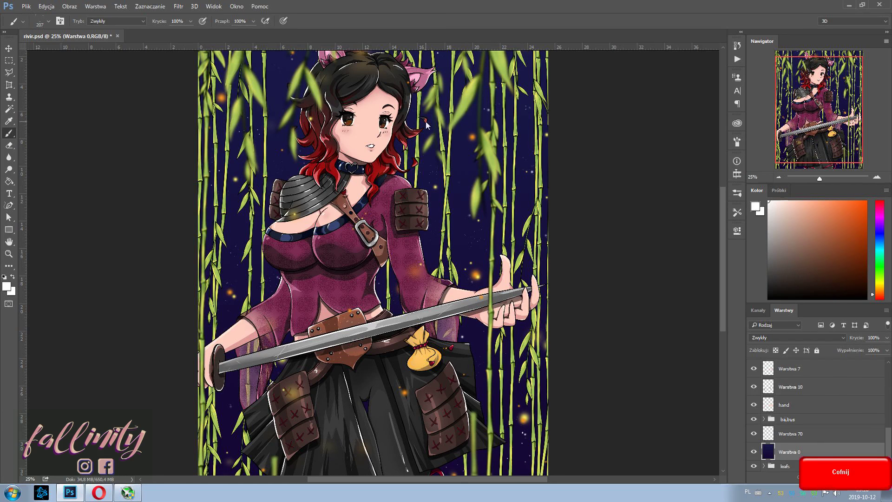
{"action": "scroll", "coordinate": [255, 97], "scroll_direction": "up", "scroll_amount": 2}
{"action": "key", "text": "ctrl+minus"}
{"action": "key", "text": "ctrl+plus"}
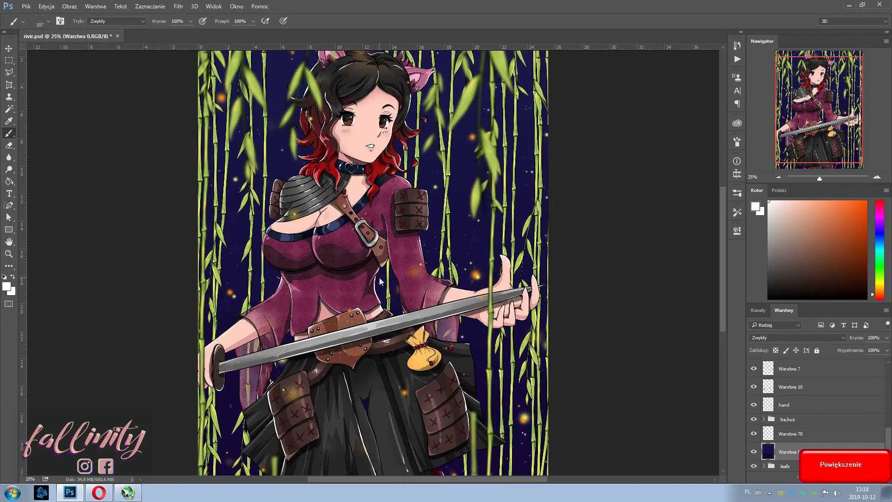
Prepare a black 17 px hard round brush and add a new drawing layer with a white-filled layer beneath it.
{"action": "right_click", "coordinate": [467, 279]}
{"action": "double_click", "coordinate": [561, 274]}
{"action": "key", "text": "ctrl+shift+alt+n"}
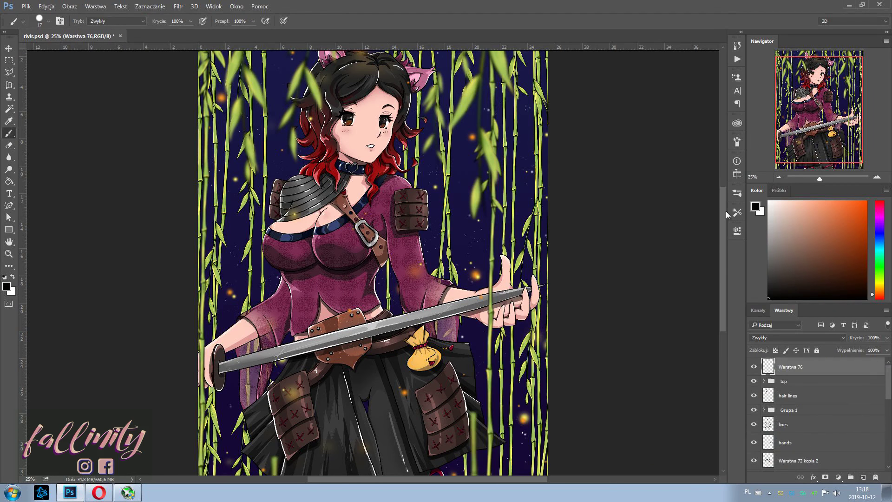
{"action": "key", "text": "ctrl+plus"}
{"action": "key", "text": "ctrl+shift+alt+n"}
{"action": "key", "text": "ctrl+BackSpace"}
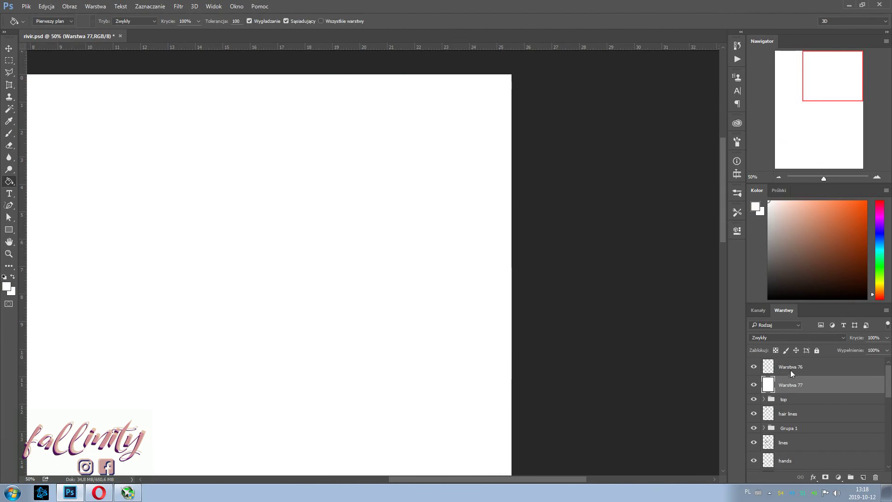
Outline a curved four-sided paper strip in black on Warstwa 76.
{"action": "key", "text": "ctrl+plus"}
{"action": "left_click_drag", "start_coordinate": [308, 135], "coordinate": [339, 263]}
{"action": "left_click_drag", "start_coordinate": [273, 144], "coordinate": [285, 255]}
{"action": "key", "text": "ctrl+plus"}
{"action": "left_click_drag", "start_coordinate": [347, 253], "coordinate": [246, 259]}
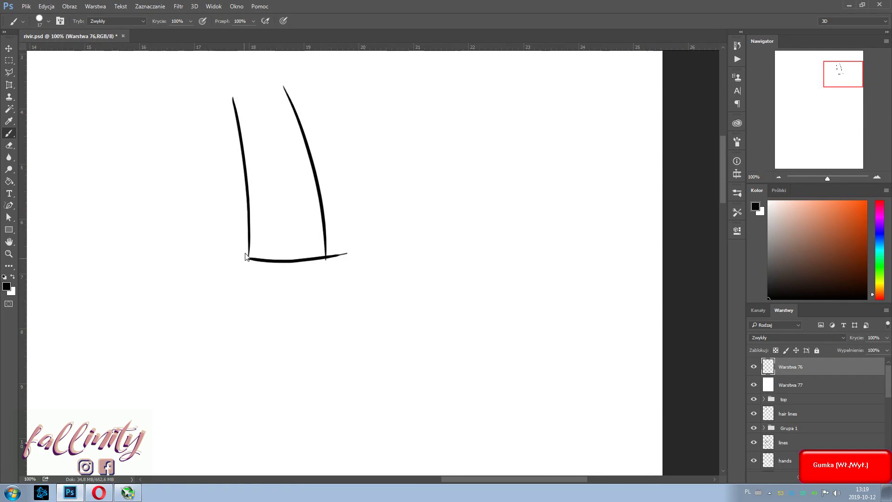
{"action": "left_click_drag", "start_coordinate": [232, 98], "coordinate": [283, 85]}
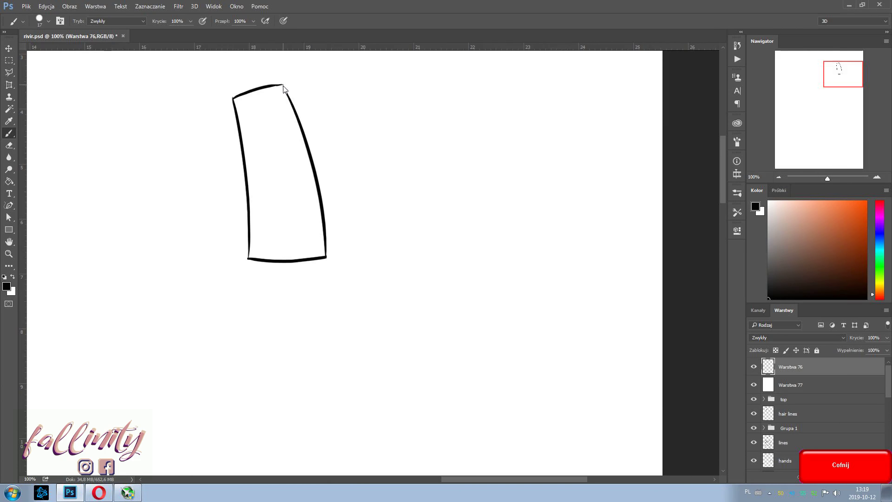
Outline a second strip, wider at its lower end, to the right of the first one.
{"action": "left_click_drag", "start_coordinate": [447, 142], "coordinate": [440, 309]}
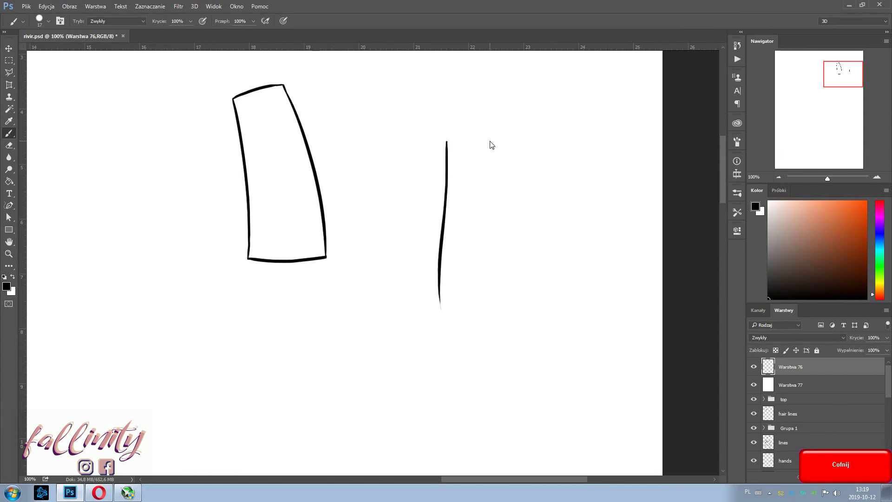
{"action": "left_click_drag", "start_coordinate": [506, 307], "coordinate": [489, 140]}
{"action": "left_click_drag", "start_coordinate": [447, 142], "coordinate": [492, 136]}
{"action": "key", "text": "ctrl+z"}
{"action": "left_click_drag", "start_coordinate": [439, 296], "coordinate": [506, 294]}
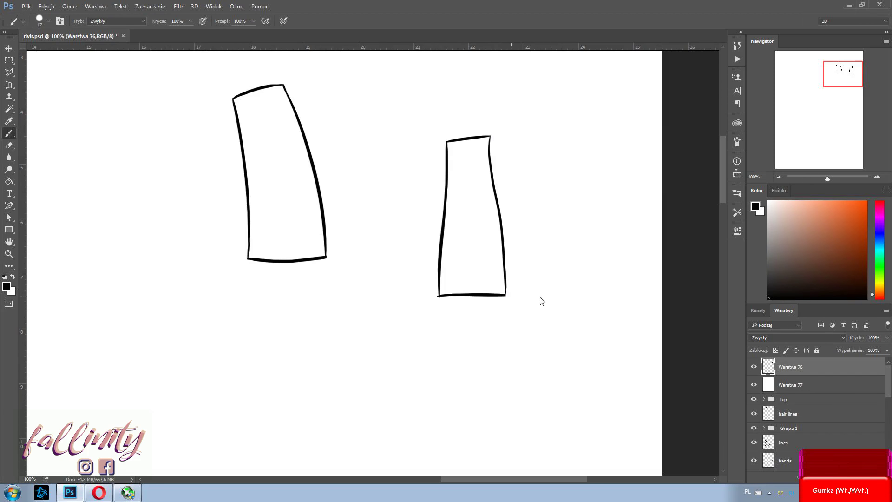
Outline a third strip below the first one, closing its upper and lower edges.
{"action": "left_click_drag", "start_coordinate": [285, 291], "coordinate": [285, 454]}
{"action": "left_click_drag", "start_coordinate": [350, 289], "coordinate": [366, 448]}
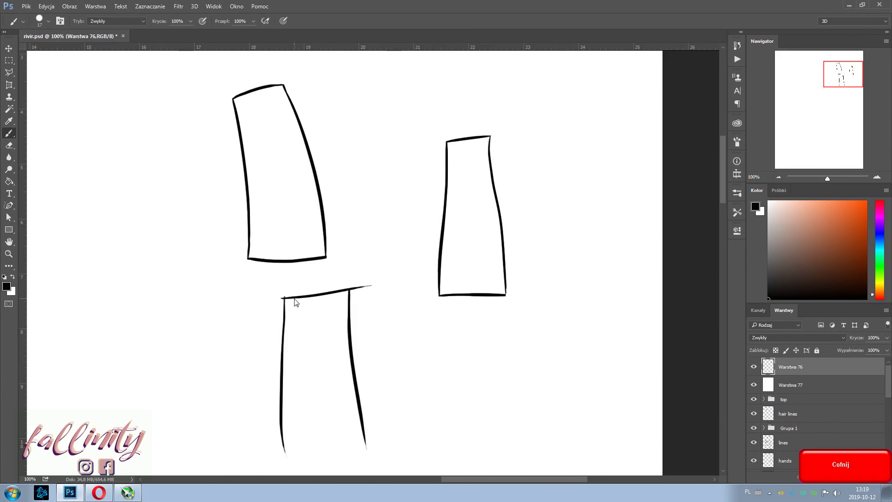
{"action": "left_click_drag", "start_coordinate": [283, 298], "coordinate": [350, 289]}
{"action": "scroll", "coordinate": [326, 325], "scroll_direction": "down", "scroll_amount": 3}
{"action": "left_click_drag", "start_coordinate": [363, 342], "coordinate": [282, 354]}
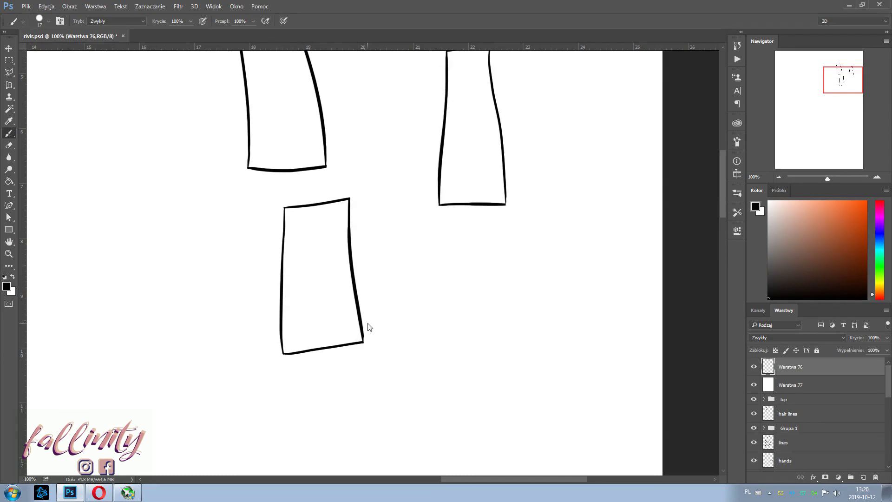
Outline a fourth, narrower strip to the left of the third one.
{"action": "left_click_drag", "start_coordinate": [172, 171], "coordinate": [221, 170]}
{"action": "left_click_drag", "start_coordinate": [220, 171], "coordinate": [226, 353]}
{"action": "mouse_move", "coordinate": [171, 171]}
{"action": "left_mouse_down"}
{"action": "mouse_move", "coordinate": [166, 331]}
{"action": "mouse_move", "coordinate": [238, 333]}
{"action": "left_mouse_up"}
{"action": "key", "text": "ctrl+z"}
Outline a fifth strip below the second one and remove the overshooting line ends.
{"action": "left_click_drag", "start_coordinate": [474, 262], "coordinate": [467, 432]}
{"action": "left_click_drag", "start_coordinate": [519, 264], "coordinate": [547, 434]}
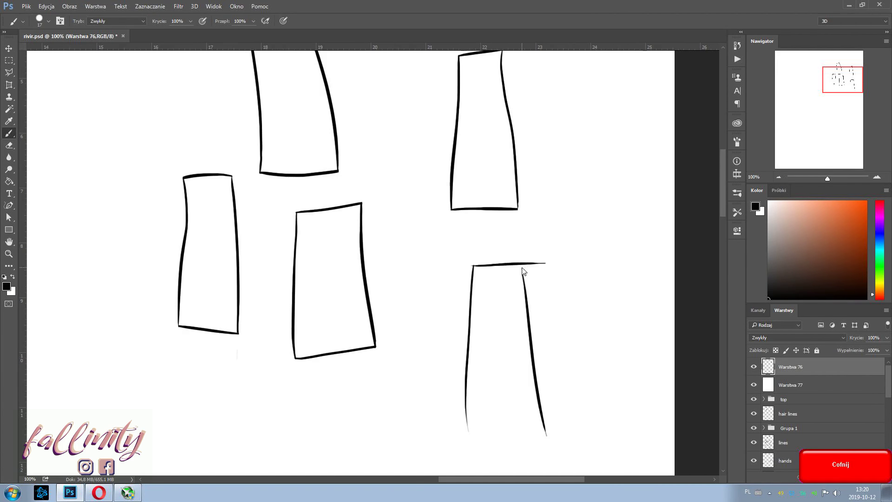
{"action": "key", "text": "ctrl+z"}
{"action": "scroll", "coordinate": [474, 269], "scroll_direction": "down", "scroll_amount": 3}
{"action": "left_click_drag", "start_coordinate": [466, 346], "coordinate": [575, 345]}
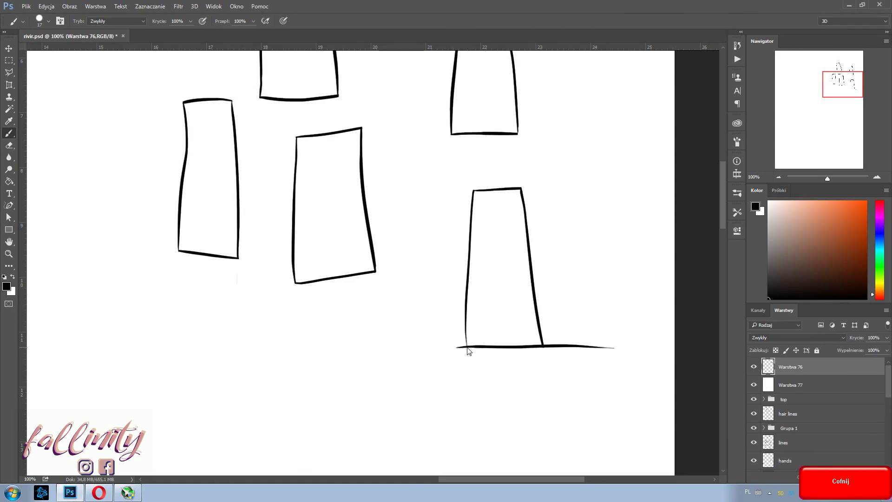
{"action": "key", "text": "ctrl+z"}
{"action": "key", "text": "ctrl+minus"}
{"action": "scroll", "coordinate": [517, 209], "scroll_direction": "up", "scroll_amount": 2}
{"action": "left_click", "coordinate": [8, 194]}
{"action": "left_click", "coordinate": [117, 21]}
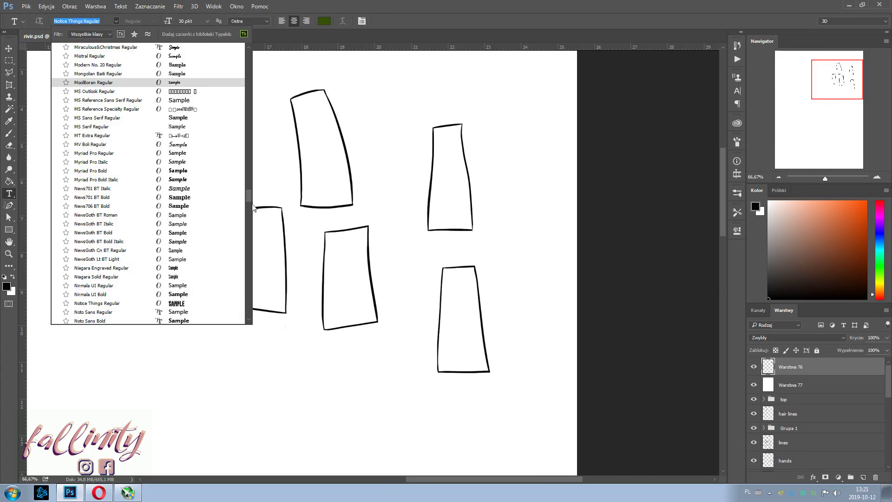
{"action": "left_click_drag", "start_coordinate": [249, 51], "coordinate": [250, 307]}
{"action": "left_click", "coordinate": [93, 175]}
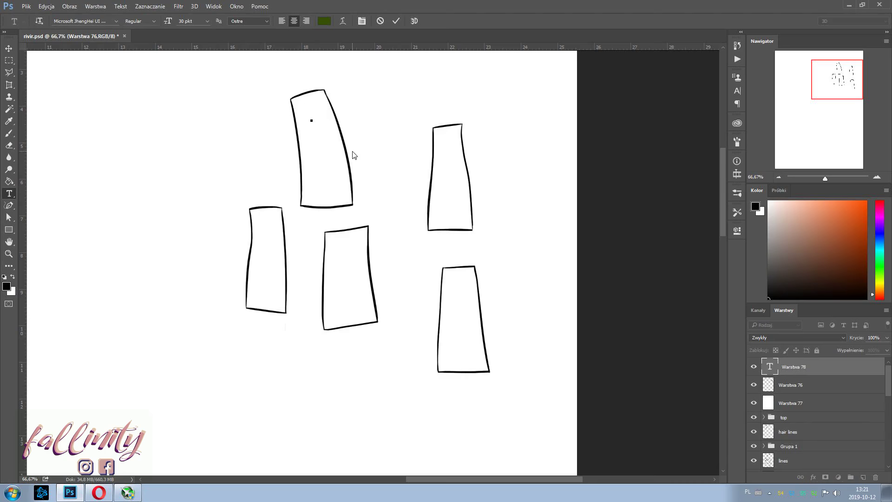
{"action": "left_click_drag", "start_coordinate": [790, 367], "coordinate": [864, 477]}
{"action": "key", "text": "b"}
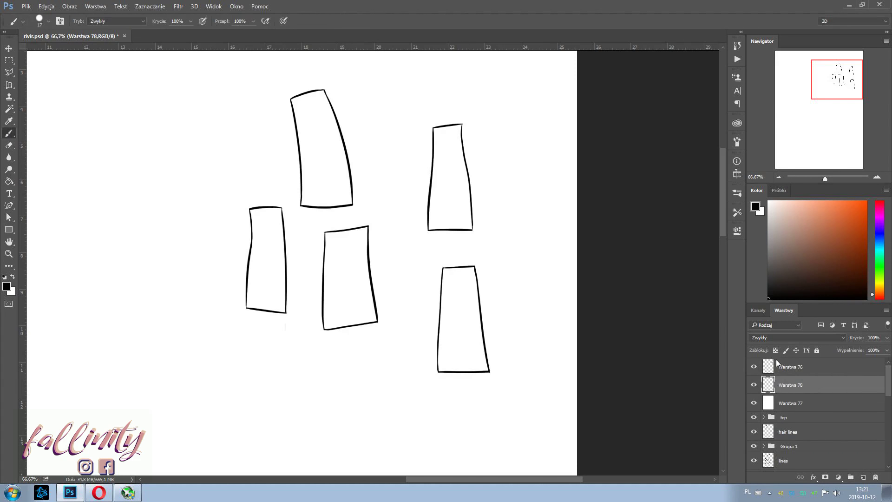
Duplicate the Warstwa 76 outline layer and fill the curved first strip with orange on the copy.
{"action": "right_click", "coordinate": [787, 367]}
{"action": "left_click", "coordinate": [787, 179]}
{"action": "left_click", "coordinate": [780, 190]}
{"action": "key", "text": "g"}
{"action": "key", "text": "ctrl+plus"}
{"action": "left_click", "coordinate": [307, 116]}
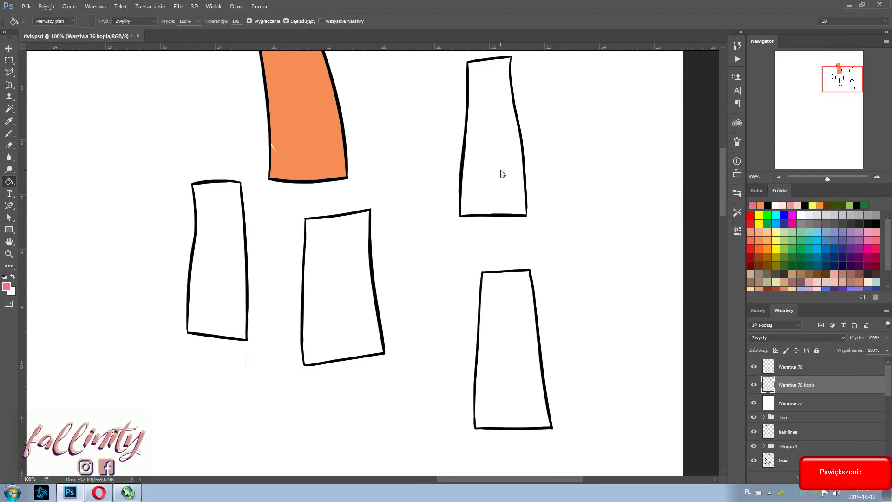
Fill the remaining four strips with pink, burgundy, dark red and salmon, and return to the brush on Warstwa 76.
{"action": "left_click", "coordinate": [500, 175]}
{"action": "left_click", "coordinate": [512, 349]}
{"action": "left_click", "coordinate": [751, 257]}
{"action": "left_click", "coordinate": [343, 288]}
{"action": "left_click", "coordinate": [229, 274]}
{"action": "key", "text": "b"}
{"action": "key", "text": "alt+bracketright"}
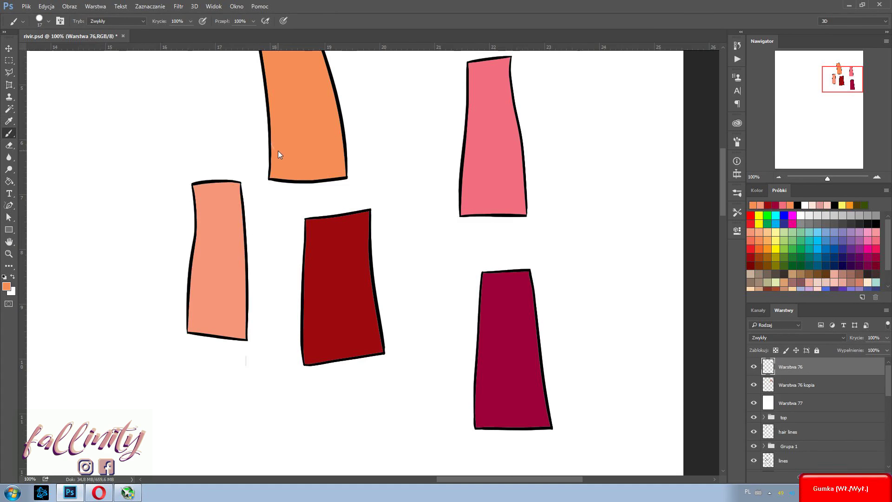
Copy the burgundy strip's outline onto a new layer and place it, enlarged, above the colored strips.
{"action": "key", "text": "ctrl+minus"}
{"action": "key", "text": "ctrl+minus"}
{"action": "key", "text": "l"}
{"action": "left_click_drag", "start_coordinate": [428, 263], "coordinate": [488, 269]}
{"action": "key", "text": "ctrl+j"}
{"action": "key", "text": "ctrl+t"}
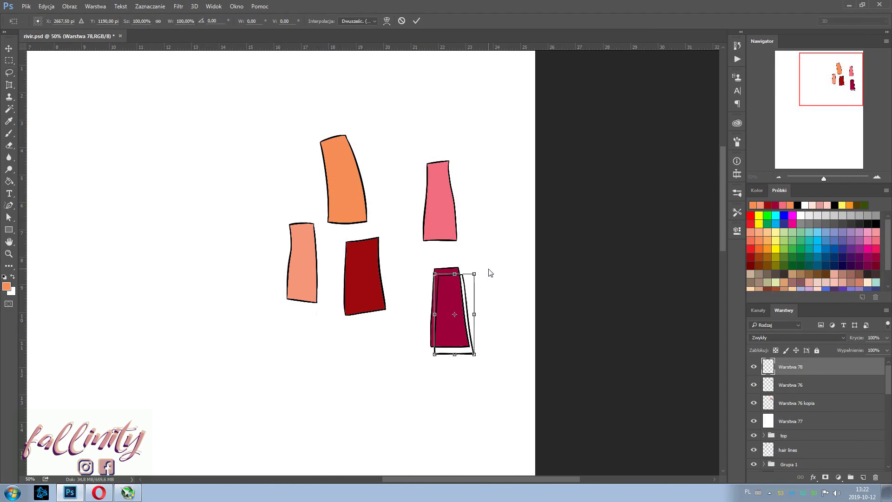
{"action": "mouse_move", "coordinate": [450, 306]}
{"action": "left_mouse_down"}
{"action": "mouse_move", "coordinate": [396, 129]}
{"action": "mouse_move", "coordinate": [325, 120]}
{"action": "left_mouse_up"}
{"action": "key", "text": "Return"}
Copy another strip outline, warp it, place it above and to the right of the pink strip, and merge its layer.
{"action": "key", "text": "ctrl+j"}
{"action": "key", "text": "ctrl+t"}
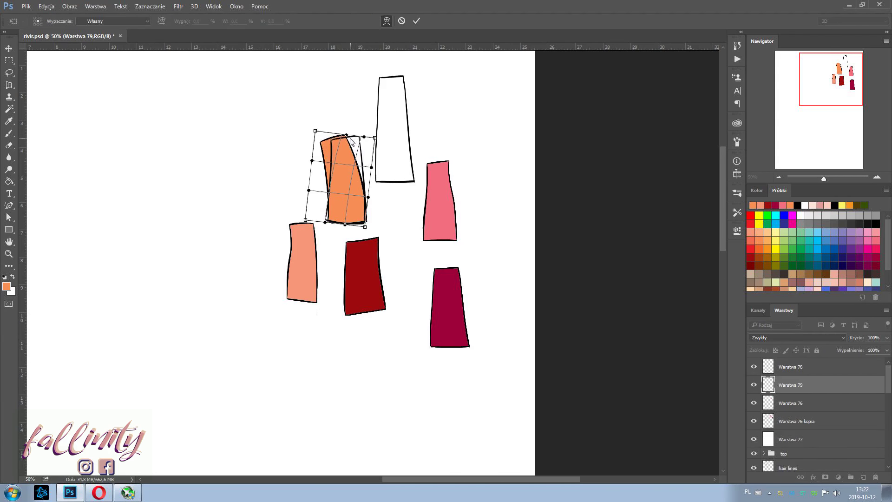
{"action": "left_click_drag", "start_coordinate": [361, 188], "coordinate": [500, 129]}
{"action": "key", "text": "Return"}
{"action": "key", "text": "ctrl+e"}
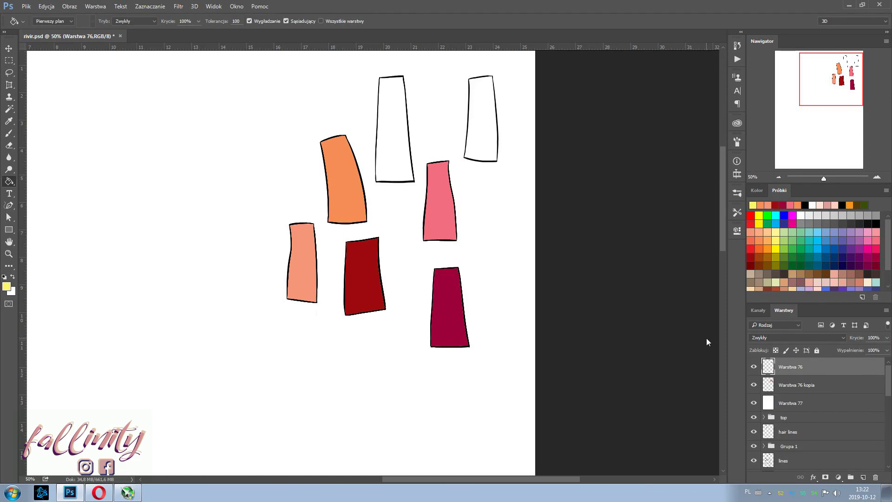
Place a third reshaped outline copy above and to the left of the orange strip and merge its layer down.
{"action": "key", "text": "ctrl+t"}
{"action": "left_click_drag", "start_coordinate": [353, 292], "coordinate": [270, 120]}
{"action": "key", "text": "Return"}
{"action": "right_click", "coordinate": [815, 367]}
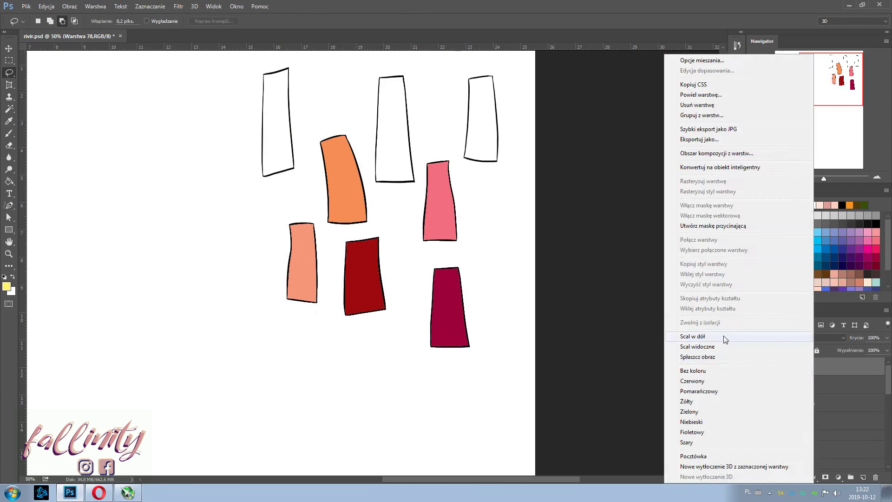
{"action": "left_click", "coordinate": [726, 339]}
Try copying the three unfilled strip outlines onto a new layer and placing them below the colored strips.
{"action": "key", "text": "l"}
{"action": "left_click_drag", "start_coordinate": [237, 66], "coordinate": [416, 198]}
{"action": "key", "text": "ctrl+j"}
{"action": "key", "text": "ctrl+t"}
{"action": "left_click_drag", "start_coordinate": [447, 161], "coordinate": [428, 339]}
{"action": "key", "text": "Return"}
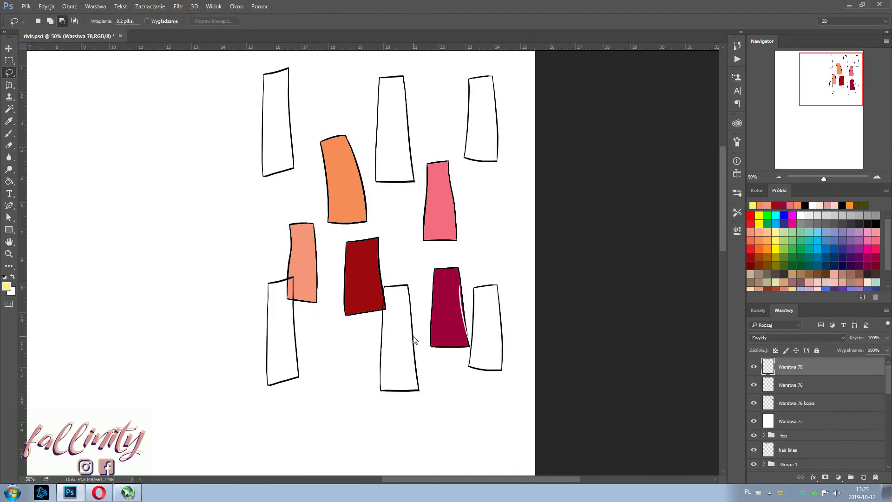
{"action": "key", "text": "ctrl+alt+z"}
{"action": "key", "text": "ctrl+alt+z"}
{"action": "left_click", "coordinate": [46, 6]}
{"action": "left_click", "coordinate": [69, 22]}
Delete the layer holding the lower outline copies and fill the upper-left empty strip with yellow on the strip color layer.
{"action": "right_click", "coordinate": [786, 366]}
{"action": "left_click", "coordinate": [674, 339]}
{"action": "left_click", "coordinate": [798, 384]}
{"action": "key", "text": "g"}
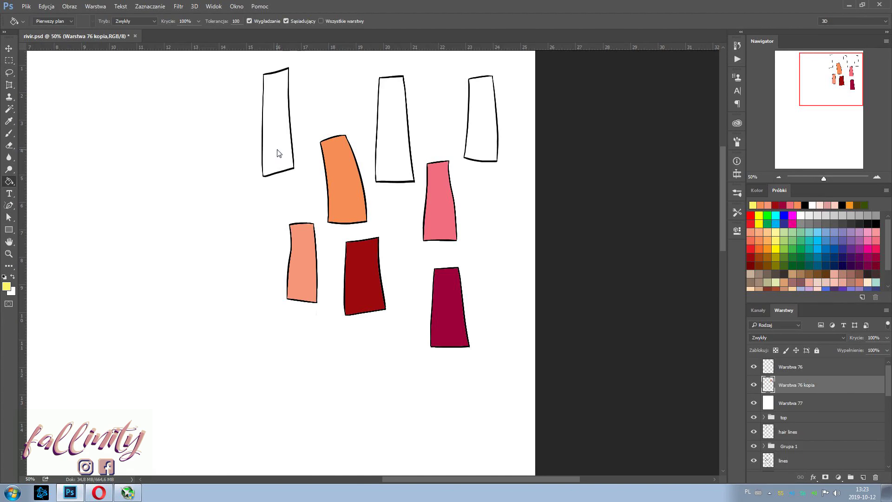
{"action": "left_click", "coordinate": [277, 150]}
Fill the upper middle strip with light pink and the upper right strip with amber.
{"action": "left_click", "coordinate": [776, 248]}
{"action": "left_click", "coordinate": [394, 131]}
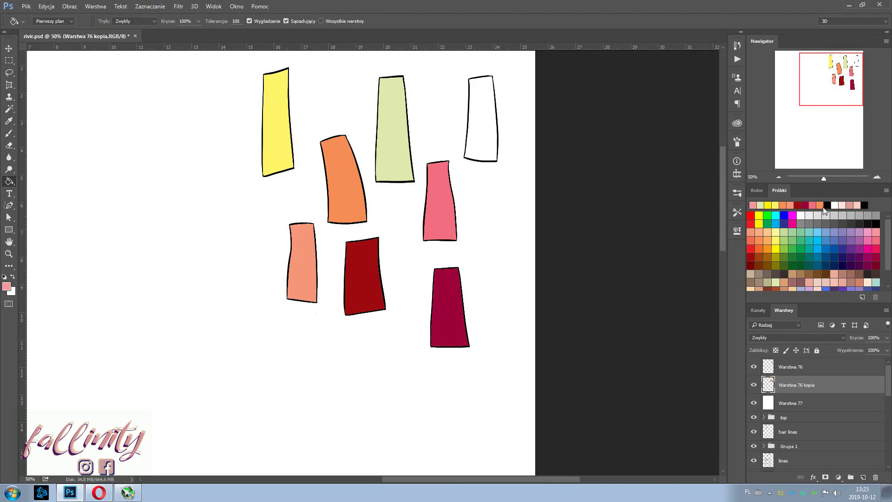
{"action": "left_click", "coordinate": [395, 130]}
{"action": "left_click", "coordinate": [757, 190]}
{"action": "left_click", "coordinate": [879, 278]}
{"action": "left_click", "coordinate": [481, 119]}
{"action": "left_click", "coordinate": [879, 286]}
{"action": "left_click", "coordinate": [481, 119]}
{"action": "scroll", "coordinate": [481, 139], "scroll_direction": "up", "scroll_amount": 1}
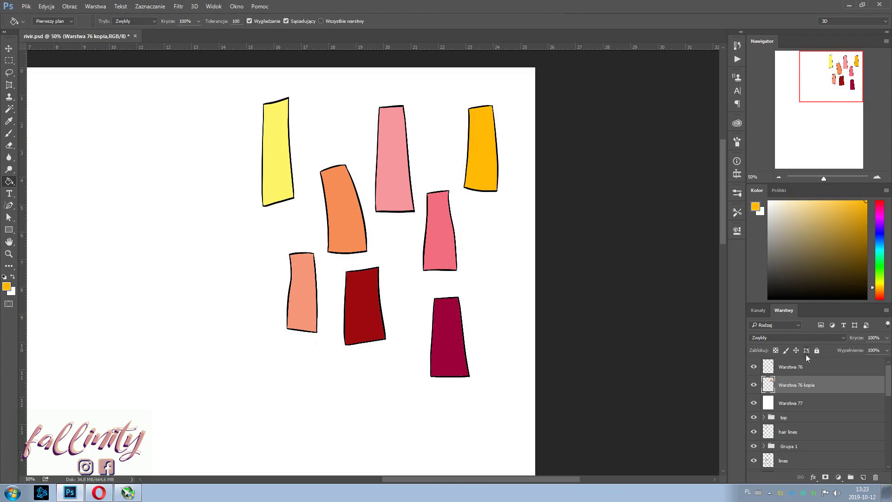
Hide the white backing layer and move both strip layers together down and left over the illustration, beside the character's head.
{"action": "right_click", "coordinate": [805, 355]}
{"action": "left_click", "coordinate": [693, 326]}
{"action": "left_click", "coordinate": [754, 403]}
{"action": "key", "text": "ctrl+minus"}
{"action": "key", "text": "ctrl+minus"}
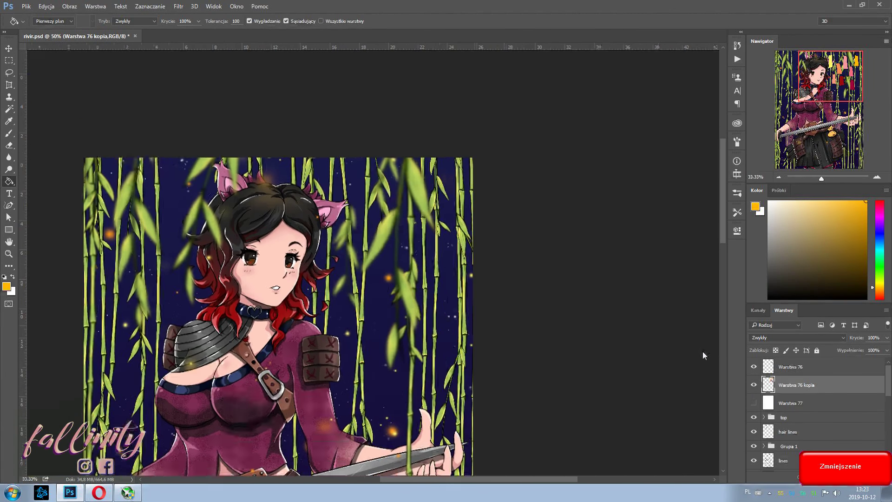
{"action": "left_click", "coordinate": [790, 367], "text": "shift"}
{"action": "key", "text": "v"}
{"action": "left_click_drag", "start_coordinate": [334, 218], "coordinate": [308, 247]}
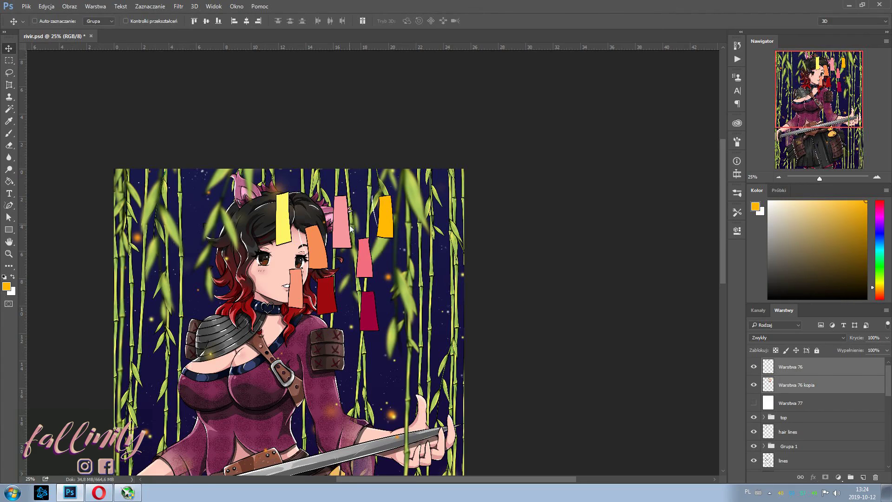
{"action": "key", "text": "ctrl+plus"}
{"action": "key", "text": "ctrl+plus"}
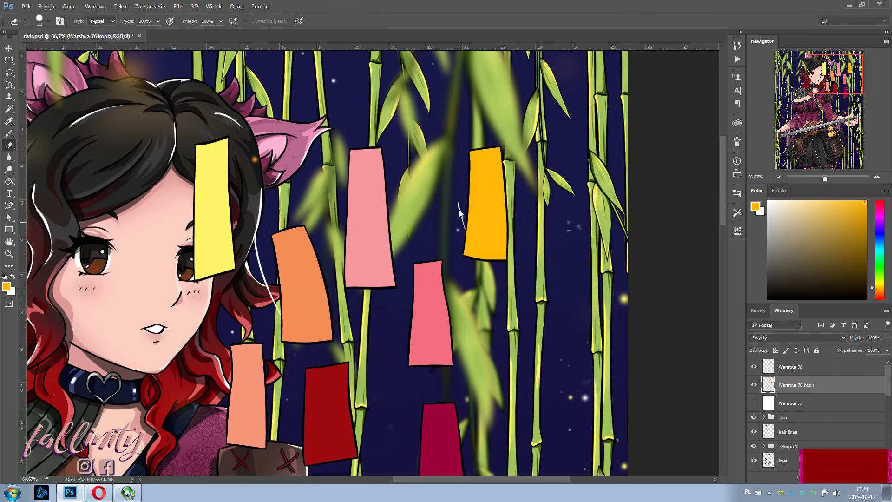
{"action": "key", "text": "e"}
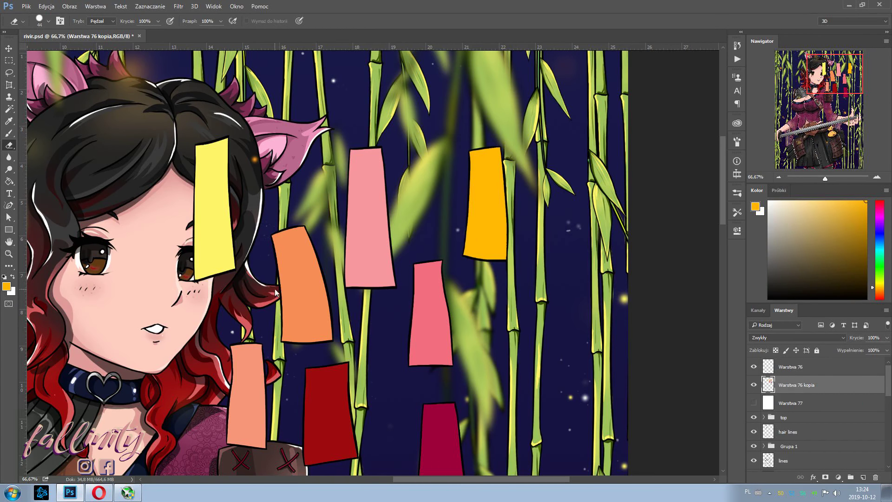
{"action": "key", "text": "ctrl+minus"}
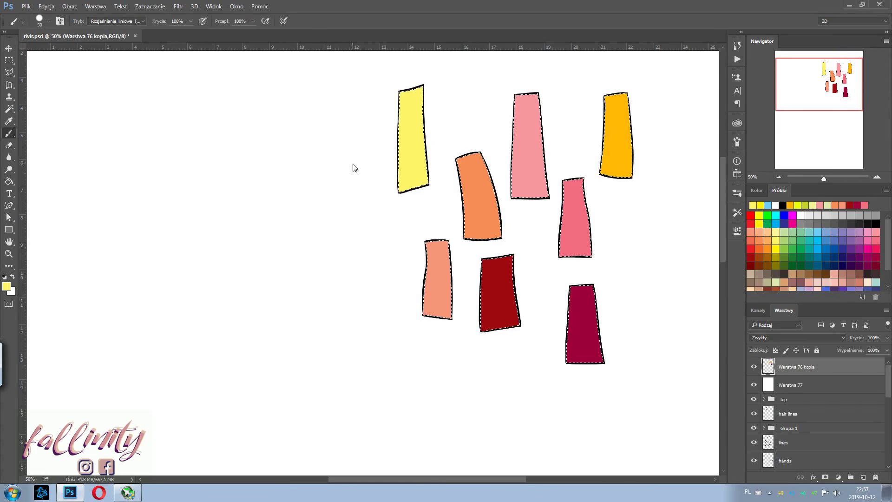
Paint soft Linear Dodge highlights on the orange, pink and pale pink strips, using each strip's own sampled color.
{"action": "left_click_drag", "start_coordinate": [410, 116], "coordinate": [413, 176]}
{"action": "left_click_drag", "start_coordinate": [479, 186], "coordinate": [492, 223]}
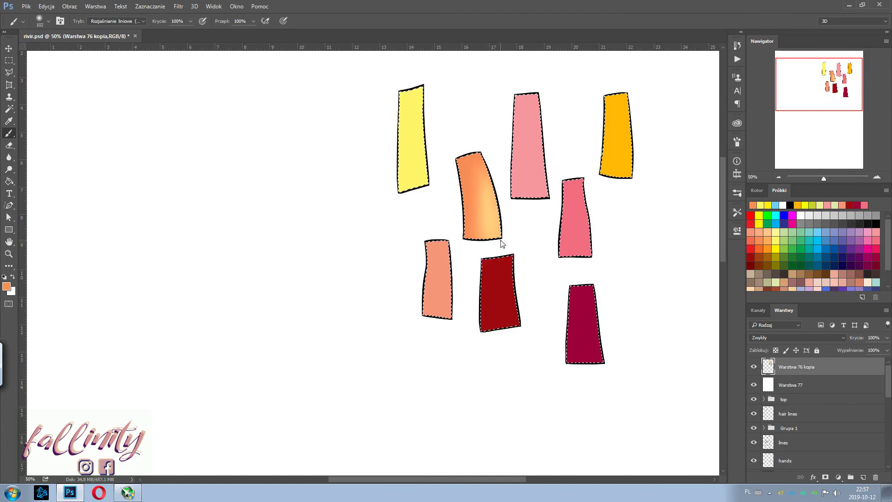
{"action": "left_click", "coordinate": [576, 219], "text": "alt"}
{"action": "left_click_drag", "start_coordinate": [576, 219], "coordinate": [581, 232]}
{"action": "left_click", "coordinate": [522, 149], "text": "alt"}
{"action": "left_click_drag", "start_coordinate": [523, 149], "coordinate": [530, 154]}
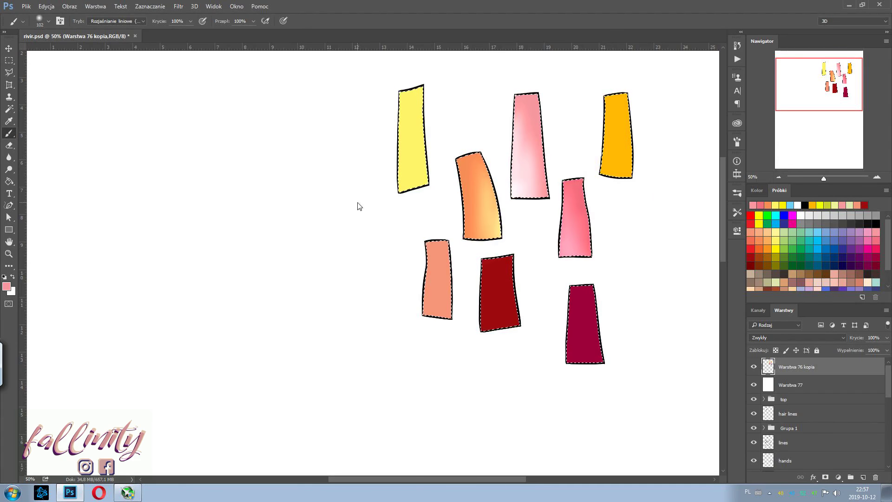
Add soft lighter glows to the amber and yellow strips with the Linear Dodge brush and sampled colors.
{"action": "left_click", "coordinate": [604, 175], "text": "alt"}
{"action": "left_click_drag", "start_coordinate": [606, 172], "coordinate": [615, 121]}
{"action": "left_click", "coordinate": [512, 119], "text": "alt"}
{"action": "left_click_drag", "start_coordinate": [414, 181], "coordinate": [418, 147]}
Brighten the lower parts of the salmon, red and burgundy strips with sampled colors and the Linear Dodge brush.
{"action": "left_click", "coordinate": [450, 293], "text": "alt"}
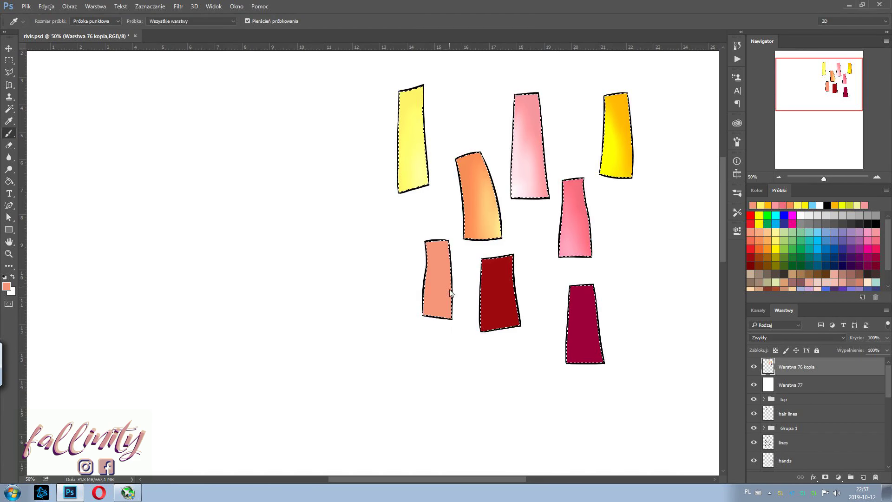
{"action": "left_click_drag", "start_coordinate": [437, 260], "coordinate": [434, 303]}
{"action": "left_click", "coordinate": [511, 286], "text": "alt"}
{"action": "left_click_drag", "start_coordinate": [511, 285], "coordinate": [507, 311]}
{"action": "left_click", "coordinate": [590, 318], "text": "alt"}
{"action": "left_click_drag", "start_coordinate": [589, 318], "coordinate": [578, 343]}
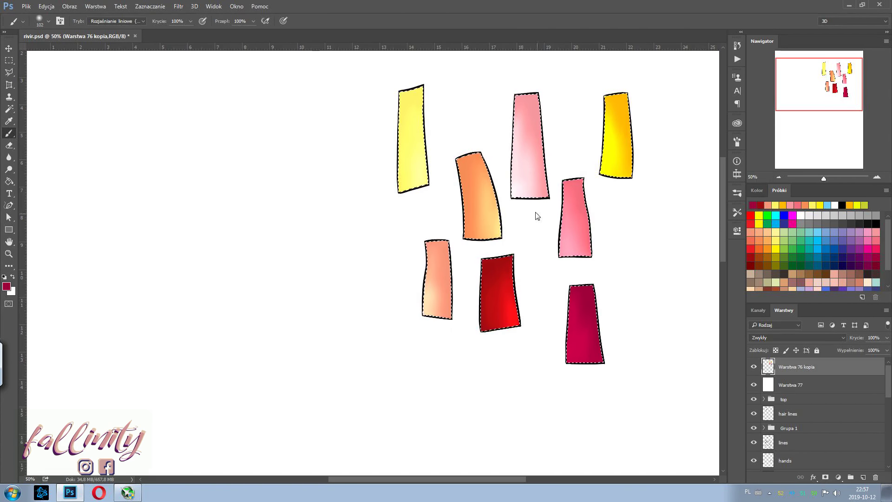
Darken the upper ends of the red, orange, burgundy and pale pink strips with a Linear Burn brush and sampled colors.
{"action": "left_click", "coordinate": [488, 275], "text": "alt"}
{"action": "left_click_drag", "start_coordinate": [488, 275], "coordinate": [522, 295]}
{"action": "left_click", "coordinate": [469, 161], "text": "alt"}
{"action": "mouse_move", "coordinate": [469, 160]}
{"action": "left_mouse_down"}
{"action": "mouse_move", "coordinate": [492, 153]}
{"action": "mouse_move", "coordinate": [494, 231]}
{"action": "left_mouse_up"}
{"action": "key", "text": "ctrl+z"}
{"action": "left_click", "coordinate": [528, 88], "text": "alt"}
{"action": "left_click_drag", "start_coordinate": [527, 93], "coordinate": [528, 123]}
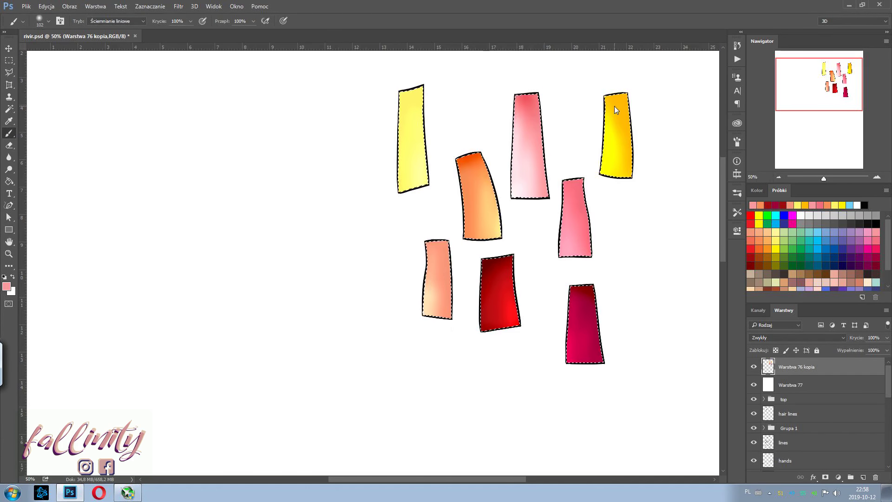
Shade the upper ends of the amber, pink, salmon and yellow strips with sampled colors in Linear Burn mode.
{"action": "left_click", "coordinate": [611, 104], "text": "alt"}
{"action": "left_click_drag", "start_coordinate": [612, 104], "coordinate": [615, 118]}
{"action": "left_click", "coordinate": [573, 182], "text": "alt"}
{"action": "left_click_drag", "start_coordinate": [573, 182], "coordinate": [572, 199]}
{"action": "left_click_drag", "start_coordinate": [432, 239], "coordinate": [437, 261]}
{"action": "left_click", "coordinate": [428, 135], "text": "alt"}
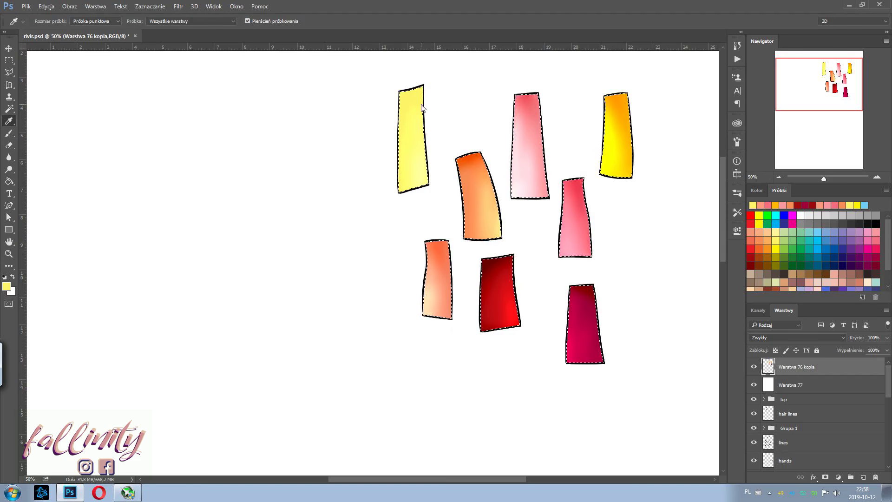
{"action": "left_click_drag", "start_coordinate": [411, 93], "coordinate": [413, 120]}
Clear the selection, set up a hard 25-pixel brush with a dark color and add a new layer for the lettering.
{"action": "right_click", "coordinate": [619, 197]}
{"action": "left_click", "coordinate": [522, 235]}
{"action": "key", "text": "ctrl+d"}
{"action": "key", "text": "ctrl+plus"}
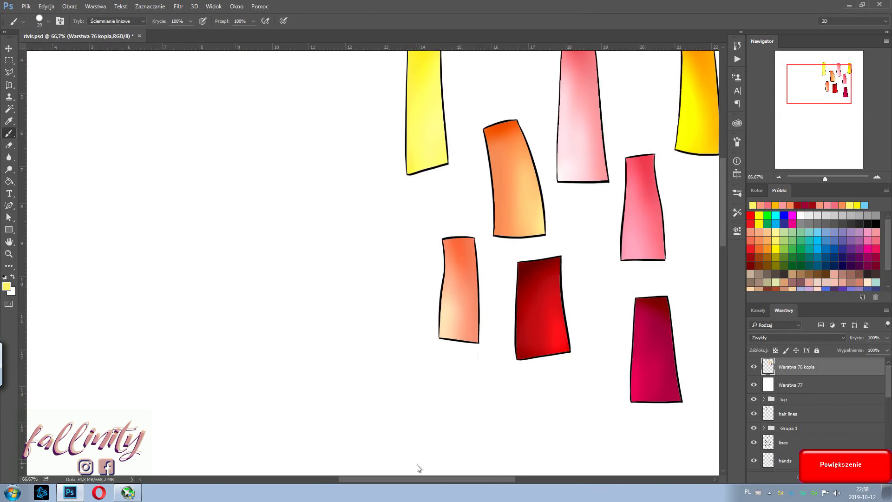
{"action": "scroll", "coordinate": [372, 260], "scroll_direction": "right", "scroll_amount": 3}
{"action": "key", "text": "d"}
{"action": "scroll", "coordinate": [372, 260], "scroll_direction": "up", "scroll_amount": 3}
{"action": "key", "text": "ctrl+plus"}
{"action": "right_click", "coordinate": [500, 144]}
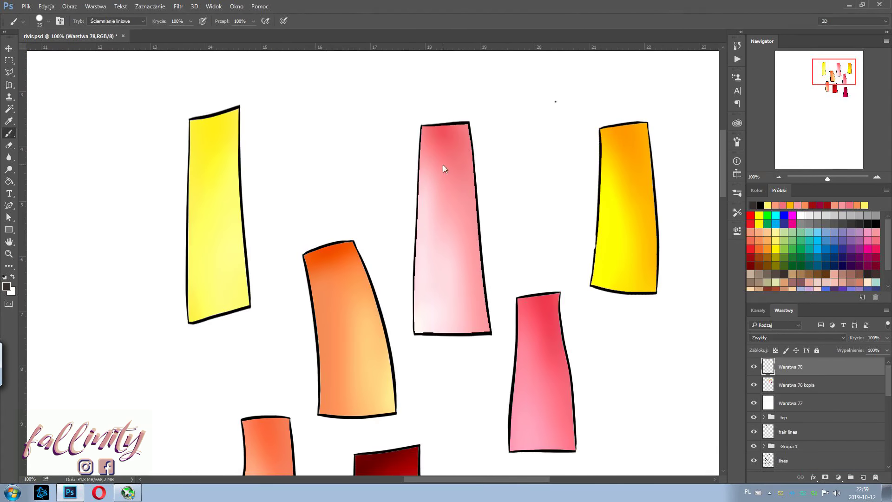
{"action": "key", "text": "ctrl+shift+alt+n"}
{"action": "left_click_drag", "start_coordinate": [442, 167], "coordinate": [438, 212]}
{"action": "key", "text": "ctrl+plus"}
{"action": "key", "text": "ctrl+minus"}
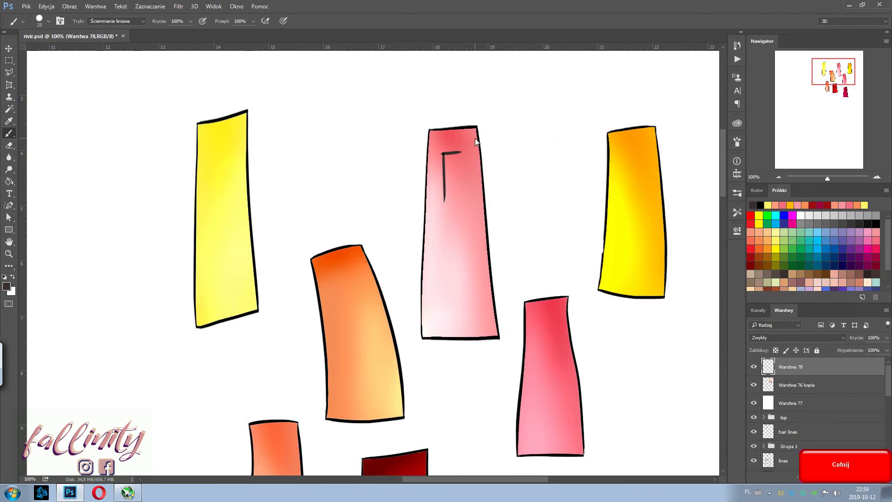
Set the brush to Normal mode and letter 日本 on the pale pink, ケー on the orange and ラッキー on the amber strip.
{"action": "key", "text": "shift+alt+n"}
{"action": "key", "text": "ctrl+z"}
{"action": "left_click_drag", "start_coordinate": [438, 185], "coordinate": [463, 184]}
{"action": "left_click_drag", "start_coordinate": [438, 201], "coordinate": [463, 201]}
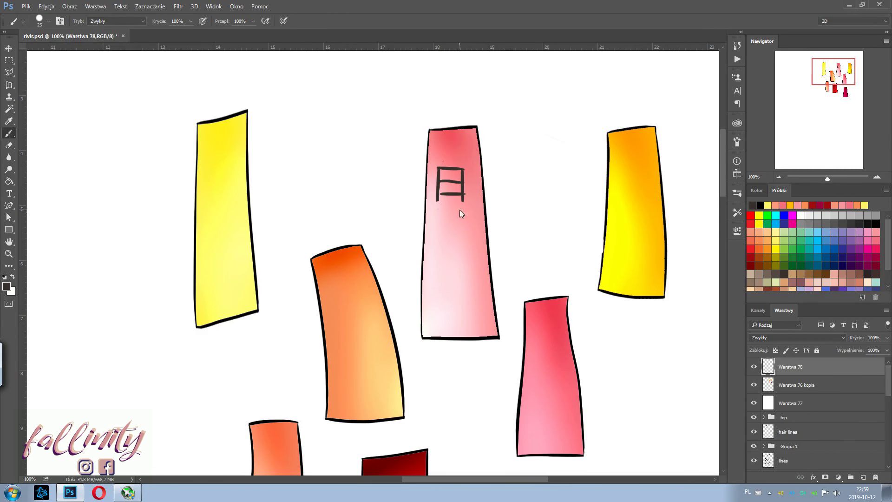
{"action": "mouse_move", "coordinate": [435, 259]}
{"action": "left_mouse_down"}
{"action": "mouse_move", "coordinate": [485, 258]}
{"action": "mouse_move", "coordinate": [459, 300]}
{"action": "mouse_move", "coordinate": [465, 288]}
{"action": "left_mouse_up"}
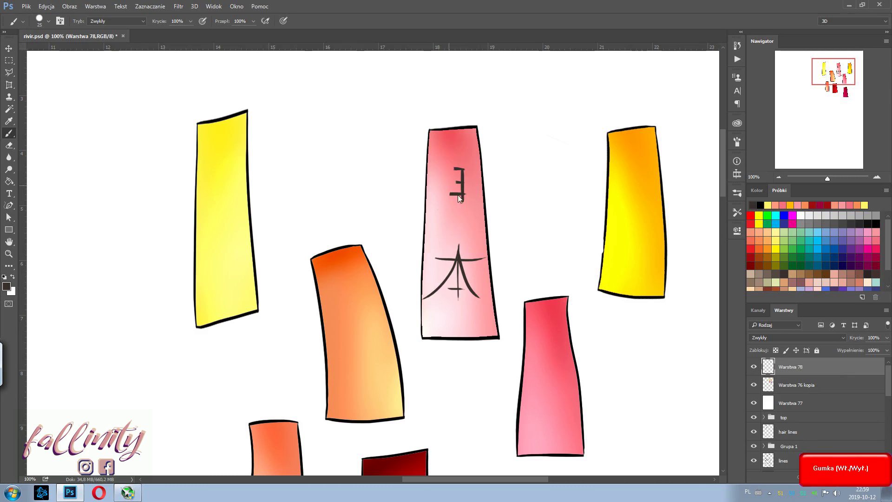
{"action": "left_click_drag", "start_coordinate": [441, 175], "coordinate": [442, 223]}
{"action": "left_click_drag", "start_coordinate": [440, 175], "coordinate": [473, 226]}
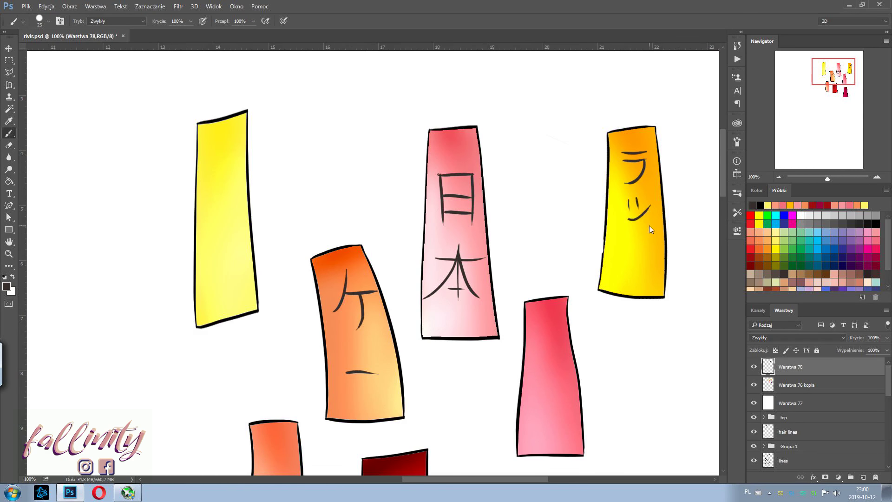
{"action": "left_click_drag", "start_coordinate": [626, 254], "coordinate": [651, 250]}
{"action": "left_click_drag", "start_coordinate": [621, 279], "coordinate": [647, 279]}
Try lettering 大 at the upper end of the yellow strip and undo the strokes.
{"action": "left_click_drag", "start_coordinate": [222, 143], "coordinate": [234, 165]}
{"action": "left_click_drag", "start_coordinate": [208, 152], "coordinate": [237, 150]}
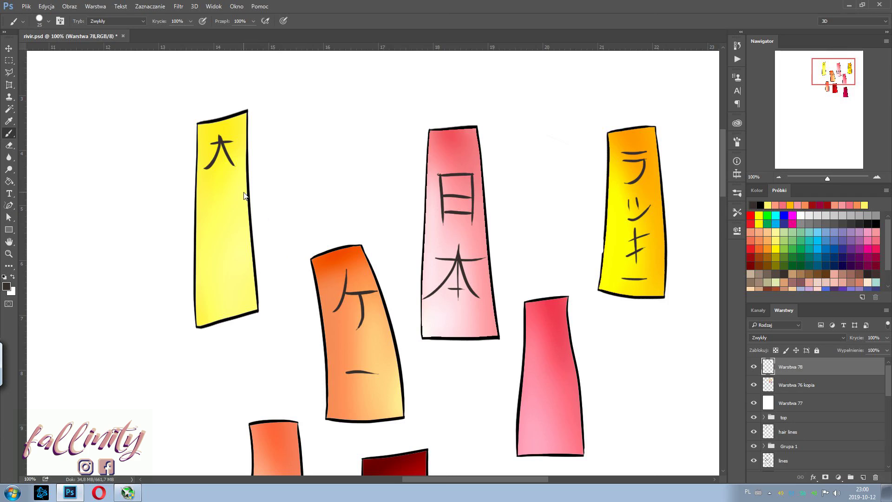
{"action": "key", "text": "ctrl+z"}
{"action": "key", "text": "ctrl+z"}
{"action": "key", "text": "ctrl+z"}
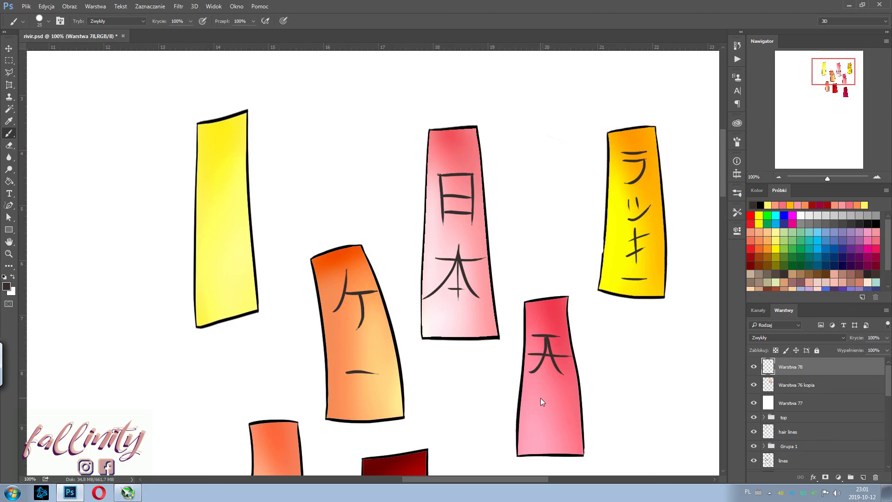
Complete 天使 on the pink strip and letter クローバー down the yellow strip in the dark color.
{"action": "key", "text": "ctrl+minus"}
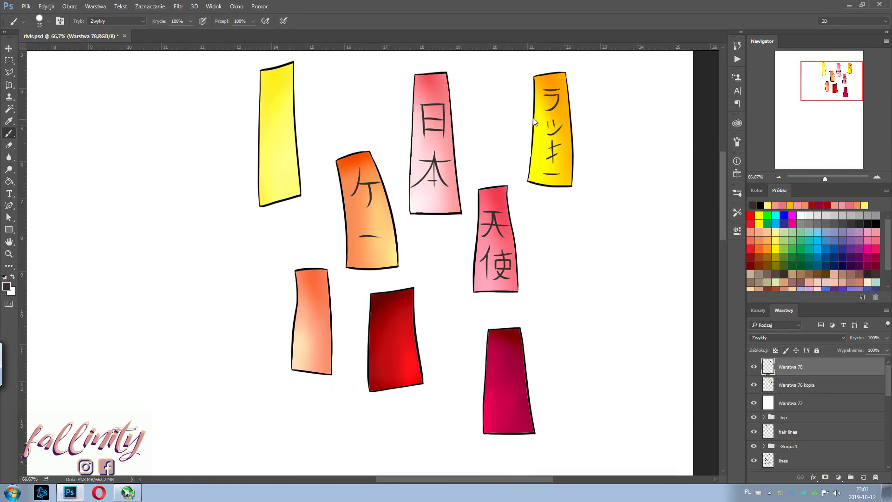
{"action": "mouse_move", "coordinate": [272, 77]}
{"action": "left_mouse_down"}
{"action": "mouse_move", "coordinate": [263, 97]}
{"action": "mouse_move", "coordinate": [281, 84]}
{"action": "mouse_move", "coordinate": [269, 99]}
{"action": "left_mouse_up"}
{"action": "left_click_drag", "start_coordinate": [267, 112], "coordinate": [267, 121]}
{"action": "mouse_move", "coordinate": [276, 167]}
{"action": "left_mouse_down"}
{"action": "mouse_move", "coordinate": [282, 179]}
{"action": "mouse_move", "coordinate": [285, 168]}
{"action": "left_mouse_up"}
{"action": "left_click_drag", "start_coordinate": [271, 185], "coordinate": [294, 190]}
Letter a katakana name on the red strip and マウス on the burgundy strip in white, and うさぎ on the salmon strip in dark.
{"action": "left_click_drag", "start_coordinate": [726, 210], "coordinate": [727, 220]}
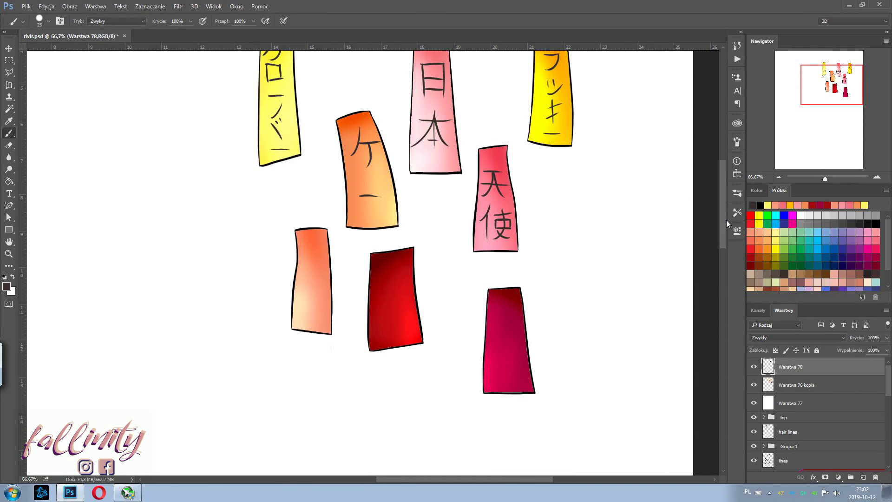
{"action": "key", "text": "x"}
{"action": "left_click_drag", "start_coordinate": [378, 267], "coordinate": [389, 276]}
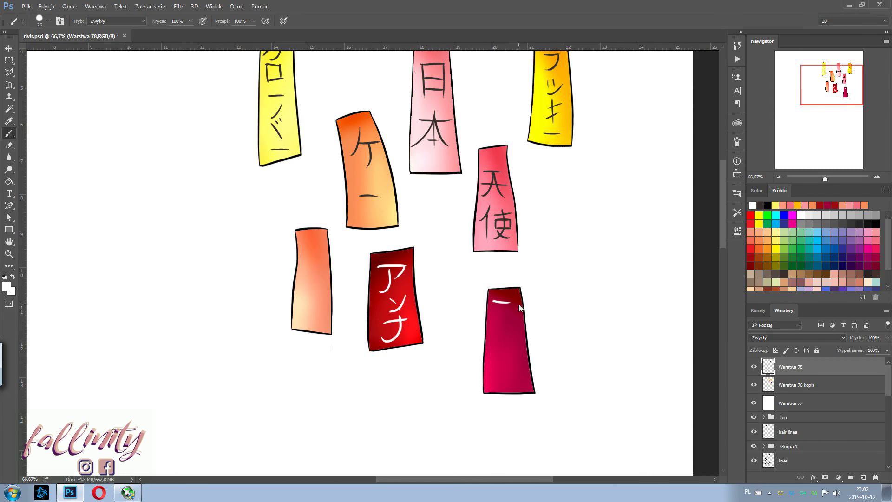
{"action": "left_click_drag", "start_coordinate": [501, 334], "coordinate": [515, 343]}
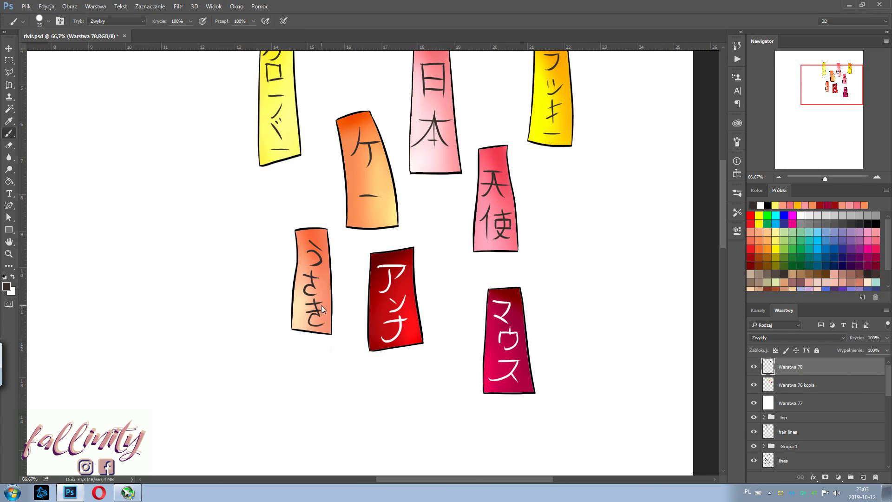
Move the lettered yellow strip to the upper left of the illustration and place the strips' layer below the "top" group.
{"action": "key", "text": "ctrl+minus"}
{"action": "key", "text": "ctrl+minus"}
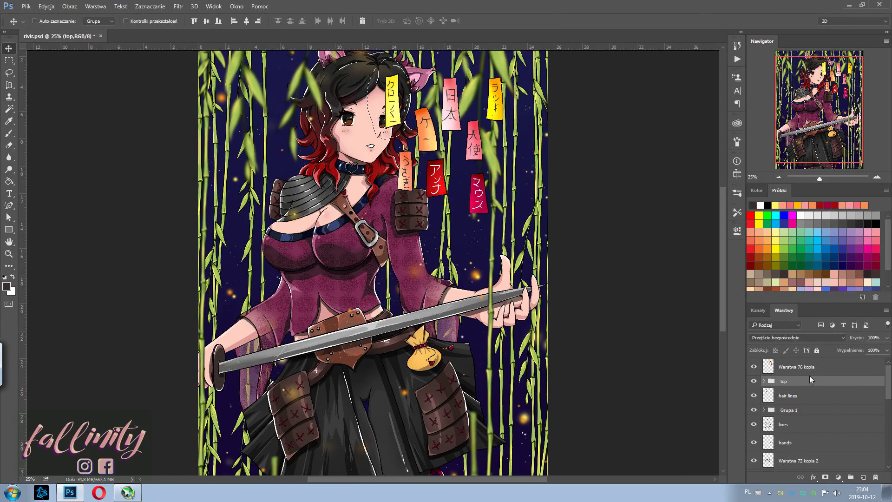
{"action": "left_click", "coordinate": [797, 367]}
{"action": "scroll", "coordinate": [372, 233], "scroll_direction": "up", "scroll_amount": 2}
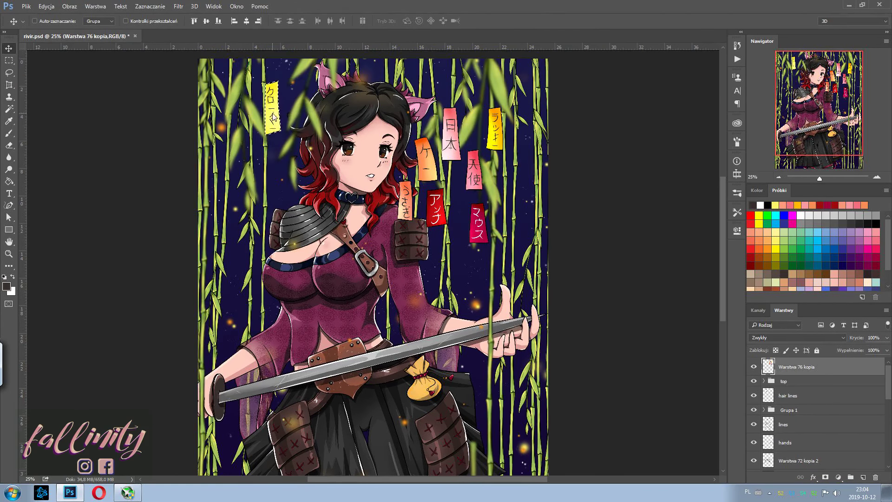
{"action": "left_click_drag", "start_coordinate": [392, 130], "coordinate": [266, 87]}
{"action": "left_click_drag", "start_coordinate": [824, 372], "coordinate": [821, 388]}
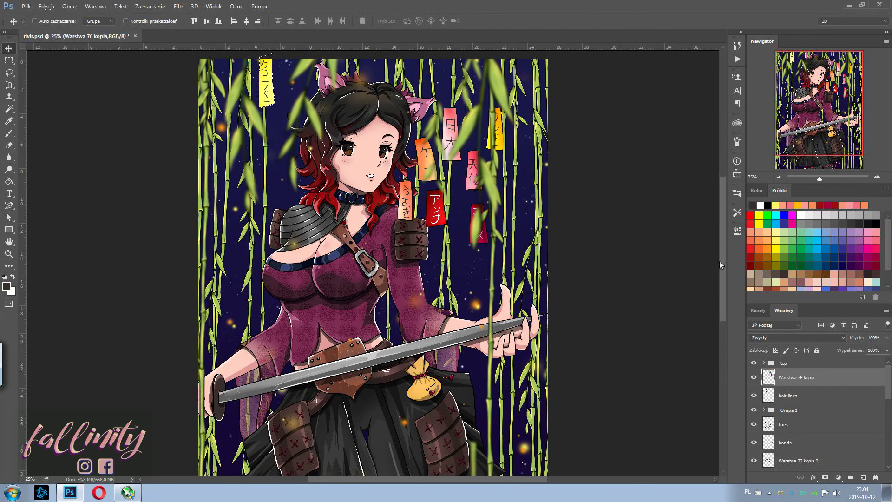
Spread out the strips: pale pink to the left canvas edge, amber beside yellow, red slightly lower, pink to the upper-right corner.
{"action": "key", "text": "l"}
{"action": "mouse_move", "coordinate": [459, 102]}
{"action": "left_mouse_down"}
{"action": "mouse_move", "coordinate": [457, 246]}
{"action": "mouse_move", "coordinate": [215, 232]}
{"action": "mouse_move", "coordinate": [216, 201]}
{"action": "left_mouse_up"}
{"action": "left_click_drag", "start_coordinate": [495, 129], "coordinate": [286, 80]}
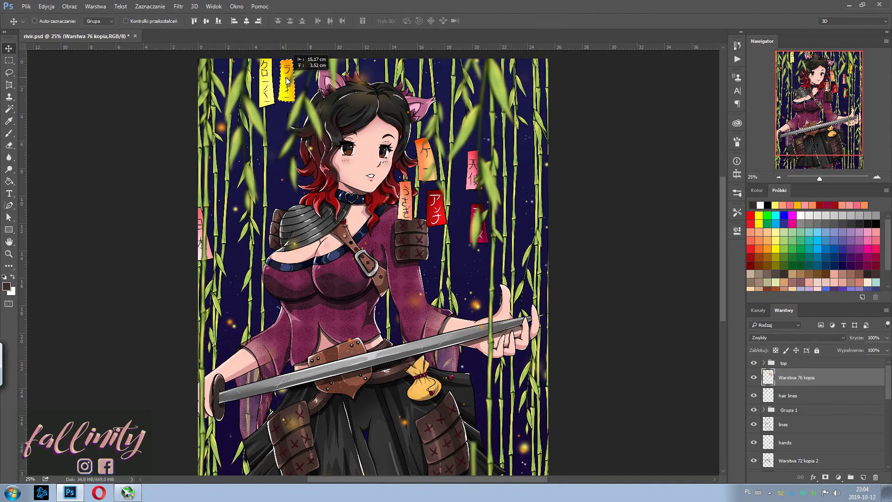
{"action": "left_click_drag", "start_coordinate": [442, 216], "coordinate": [456, 244]}
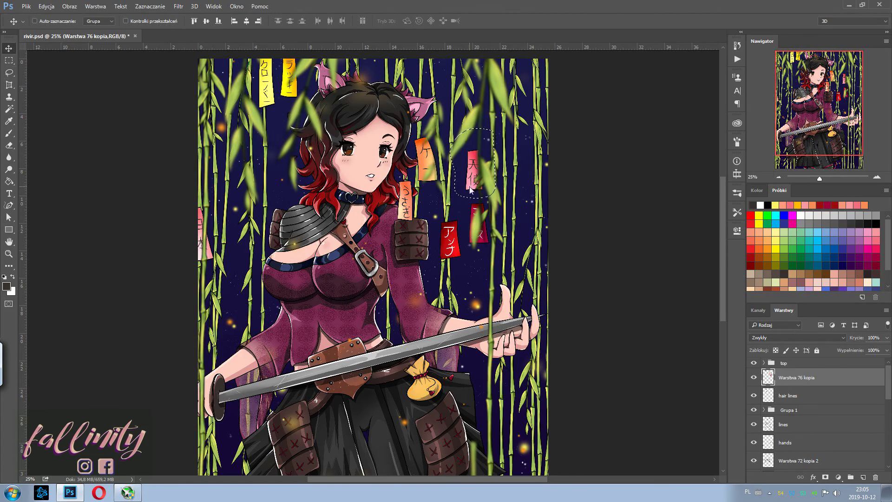
{"action": "left_click_drag", "start_coordinate": [473, 167], "coordinate": [543, 72]}
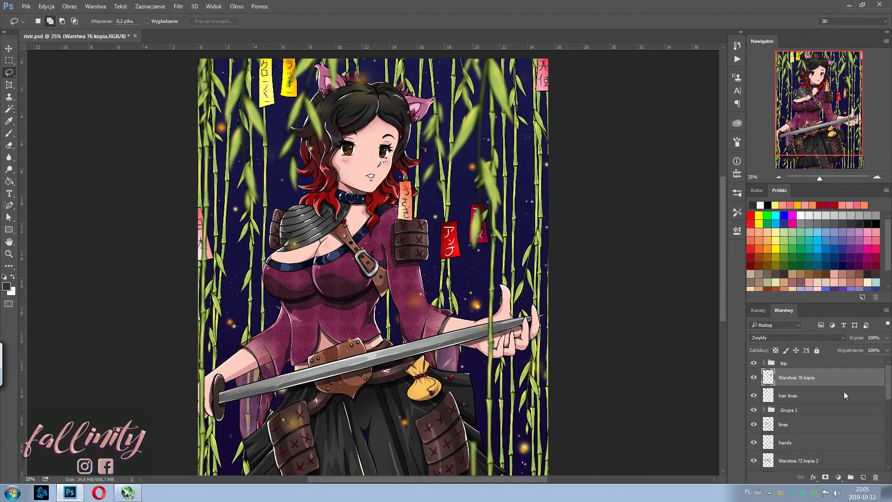
Cut the orange strip onto its own layer above the "top" group and enlarge it.
{"action": "key", "text": "ctrl+shift+j"}
{"action": "key", "text": "ctrl+t"}
{"action": "left_click_drag", "start_coordinate": [425, 160], "coordinate": [395, 223]}
{"action": "key", "text": "Return"}
Apply a Gaussian Blur with a 4.9-pixel radius to the enlarged orange strip.
{"action": "left_click", "coordinate": [178, 6]}
{"action": "left_click", "coordinate": [195, 16]}
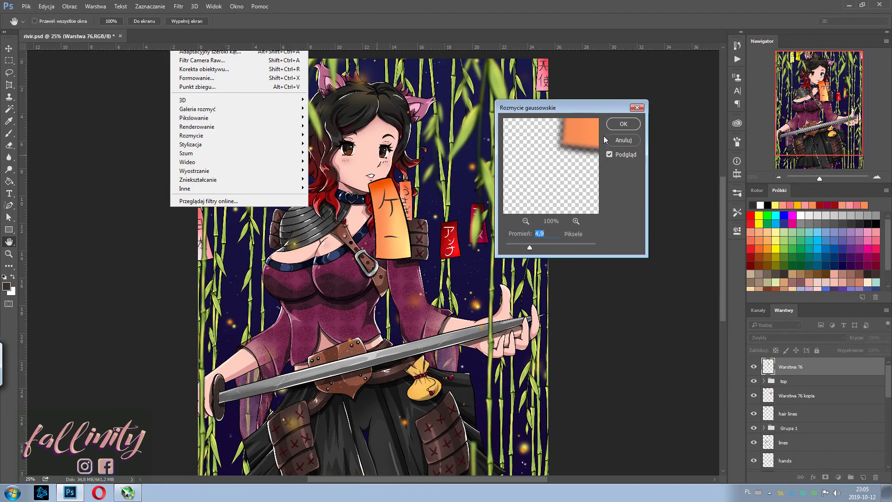
{"action": "left_click", "coordinate": [622, 117]}
{"action": "key", "text": "ctrl+j"}
{"action": "key", "text": "ctrl+alt+z"}
{"action": "key", "text": "ctrl+alt+z"}
{"action": "key", "text": "ctrl+alt+z"}
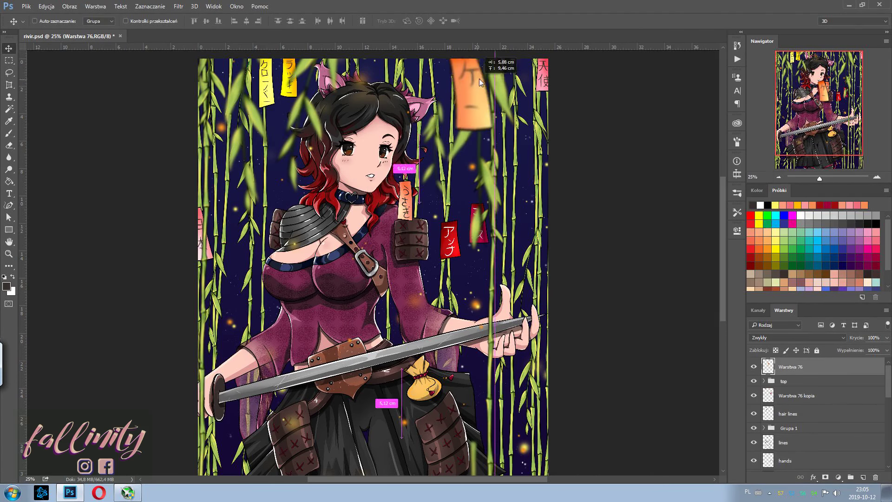
Place the blurred orange strip at the upper canvas edge, to the right of the character's head.
{"action": "scroll", "coordinate": [478, 79], "scroll_direction": "up", "scroll_amount": 1}
{"action": "key", "text": "ctrl+t"}
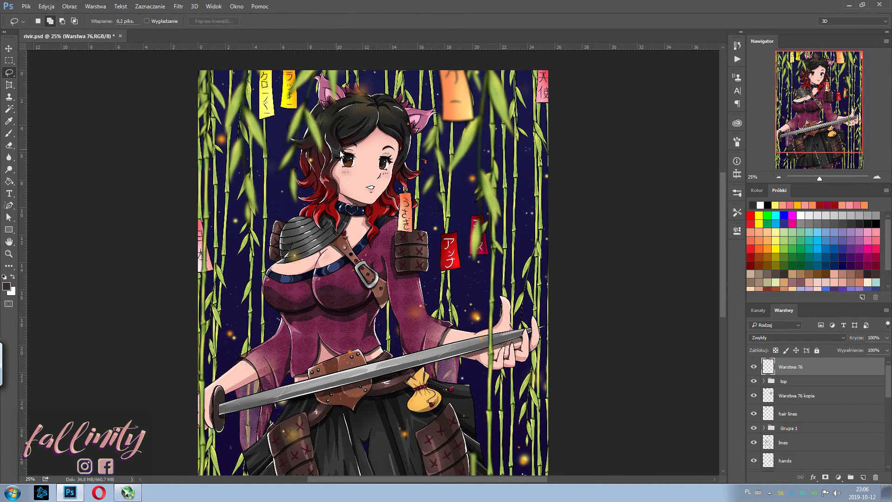
Move the magenta strip down to the bamboo near the right canvas edge and the orange strip beside the skirt's lower left edge.
{"action": "scroll", "coordinate": [465, 106], "scroll_direction": "down", "scroll_amount": 1}
{"action": "left_click", "coordinate": [478, 191]}
{"action": "key", "text": "Return"}
{"action": "mouse_move", "coordinate": [478, 191]}
{"action": "left_mouse_down"}
{"action": "mouse_move", "coordinate": [546, 402]}
{"action": "mouse_move", "coordinate": [548, 386]}
{"action": "mouse_move", "coordinate": [498, 371]}
{"action": "mouse_move", "coordinate": [511, 364]}
{"action": "left_mouse_up"}
{"action": "key", "text": "l"}
{"action": "left_click_drag", "start_coordinate": [401, 139], "coordinate": [402, 141]}
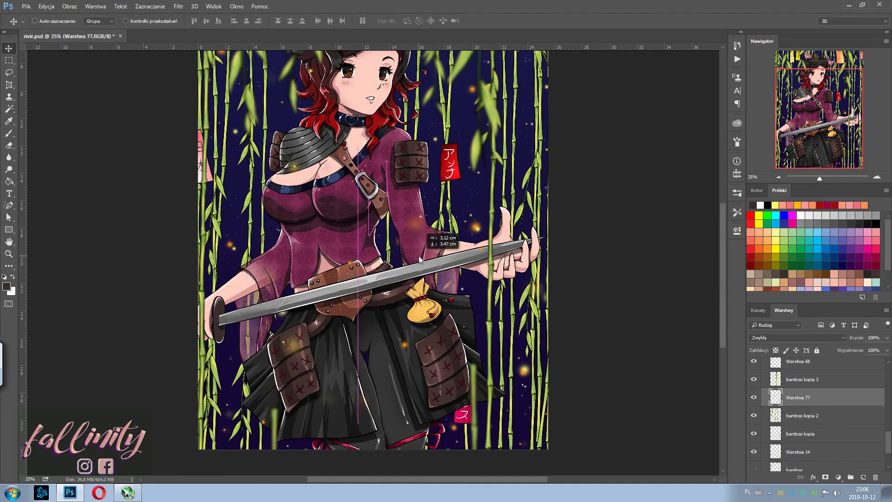
{"action": "key", "text": "v"}
{"action": "mouse_move", "coordinate": [435, 157]}
{"action": "left_mouse_down"}
{"action": "mouse_move", "coordinate": [247, 223]}
{"action": "mouse_move", "coordinate": [218, 219]}
{"action": "mouse_move", "coordinate": [213, 325]}
{"action": "mouse_move", "coordinate": [241, 379]}
{"action": "mouse_move", "coordinate": [239, 397]}
{"action": "left_mouse_up"}
{"action": "key", "text": "ctrl+t"}
{"action": "key", "text": "Return"}
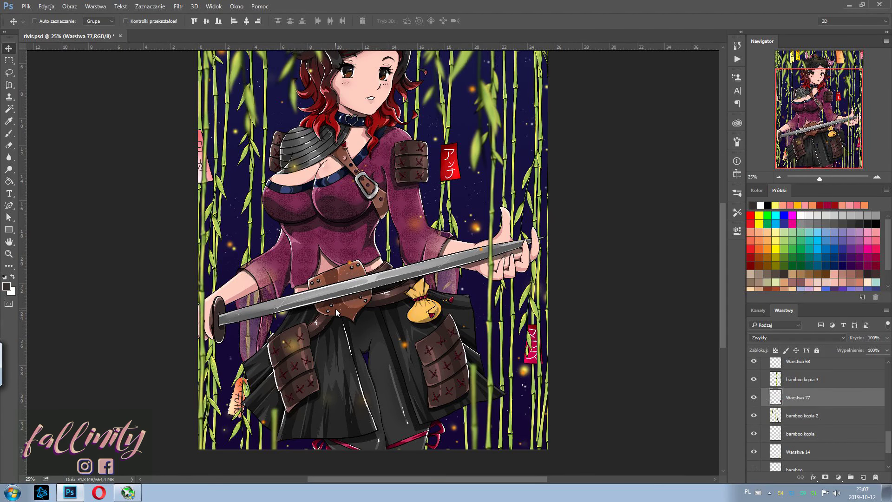
Draw a pink string loop at the top of the red strip on a new layer above "Warstwa 76 kopia".
{"action": "key", "text": "ctrl+minus"}
{"action": "key", "text": "ctrl+plus"}
{"action": "scroll", "coordinate": [768, 376], "scroll_direction": "up", "scroll_amount": 2}
{"action": "key", "text": "b"}
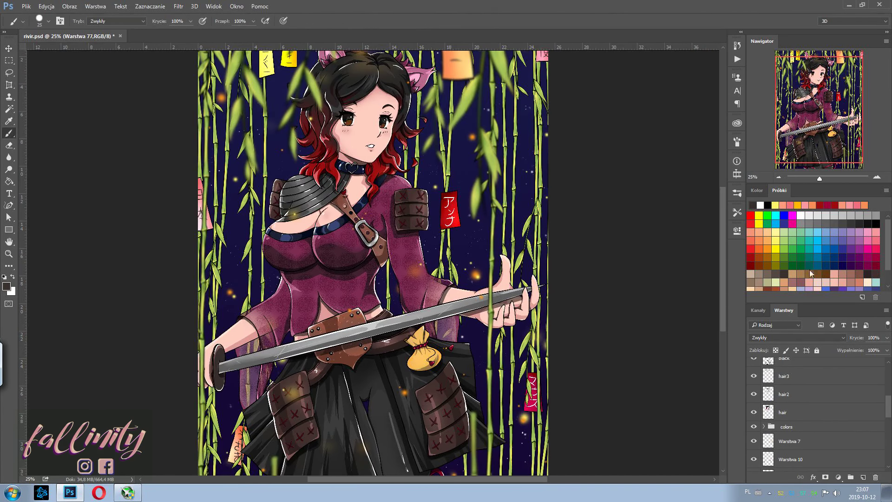
{"action": "key", "text": "ctrl+plus"}
{"action": "key", "text": "e"}
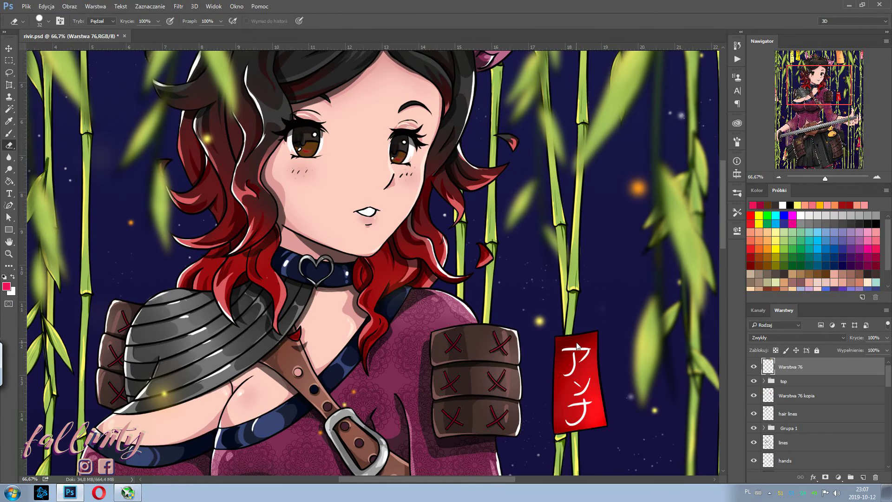
{"action": "left_click", "coordinate": [797, 395]}
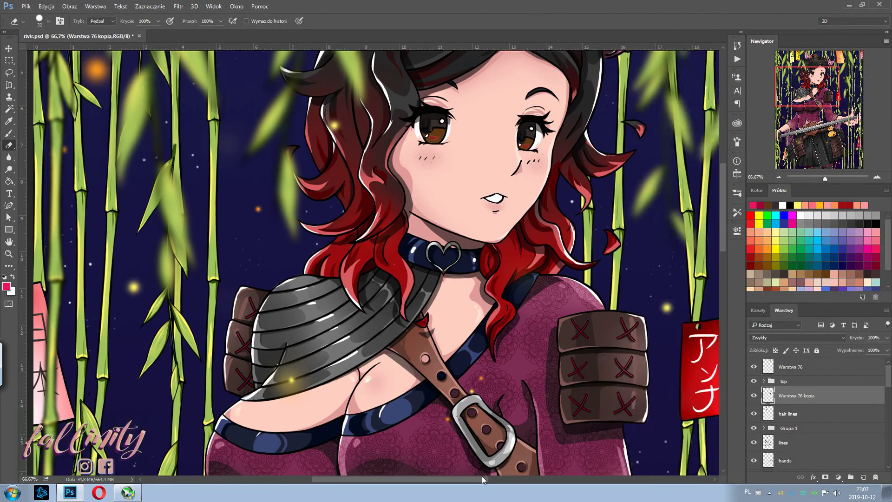
{"action": "left_click", "coordinate": [863, 477]}
{"action": "key", "text": "b"}
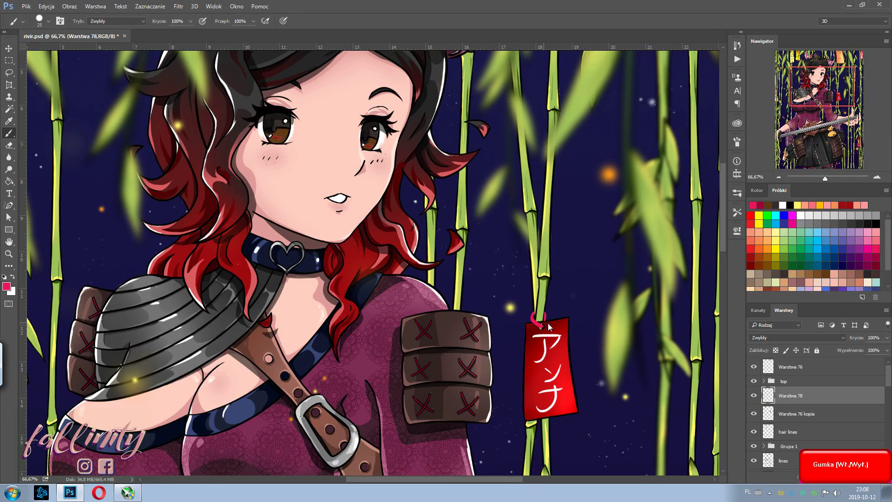
Shade the red strip's string loop in dark crimson and refine its edges in black.
{"action": "key", "text": "ctrl+plus"}
{"action": "mouse_move", "coordinate": [634, 343]}
{"action": "left_mouse_down"}
{"action": "mouse_move", "coordinate": [619, 333]}
{"action": "mouse_move", "coordinate": [635, 339]}
{"action": "left_mouse_up"}
{"action": "left_click", "coordinate": [760, 205]}
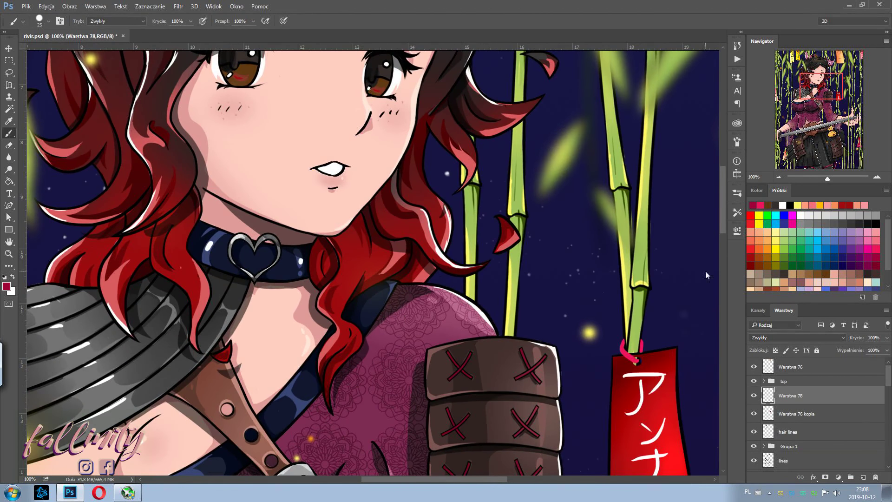
{"action": "left_click", "coordinate": [641, 345], "text": "alt"}
{"action": "left_click", "coordinate": [796, 413]}
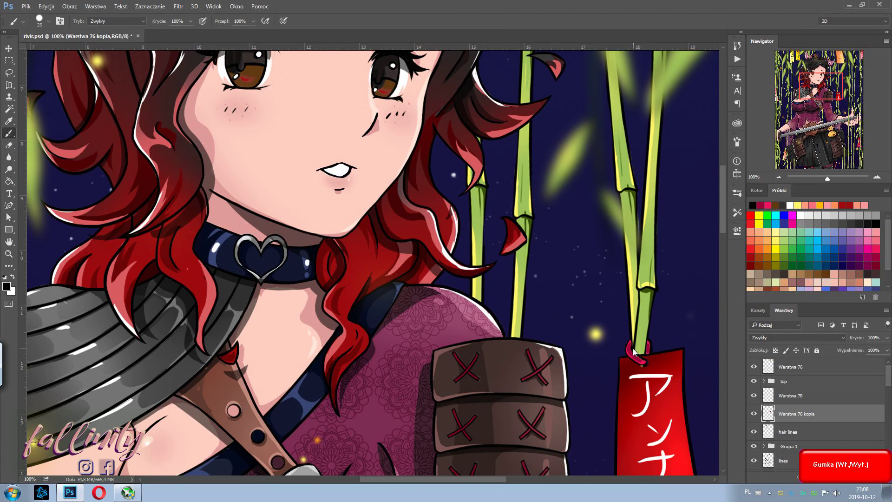
Apply a Gaussian Blur to the yellow strips at the upper canvas edge on the "Warstwa 78" and "Warstwa 76 kopia" layers.
{"action": "key", "text": "ctrl+minus"}
{"action": "key", "text": "ctrl+minus"}
{"action": "key", "text": "alt+bracketright"}
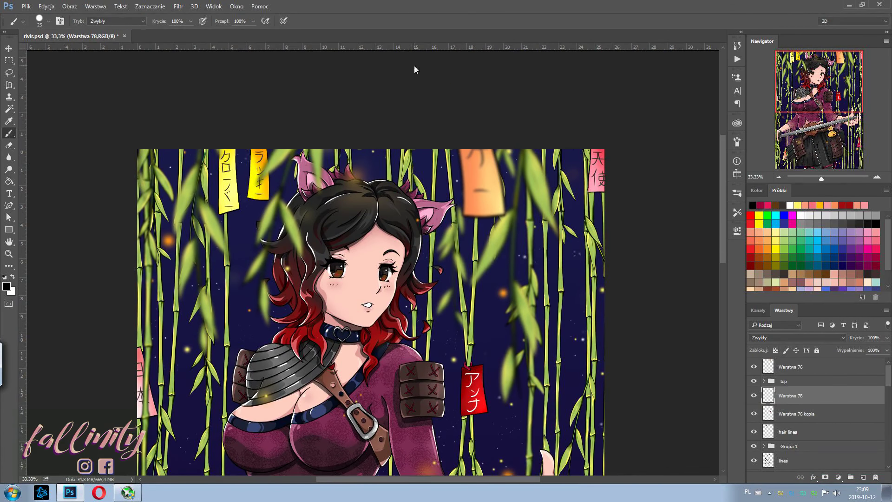
{"action": "key", "text": "h"}
{"action": "left_click", "coordinate": [178, 6]}
{"action": "left_click", "coordinate": [348, 160]}
{"action": "left_click", "coordinate": [623, 140]}
{"action": "key", "text": "alt+bracketleft"}
{"action": "left_click", "coordinate": [178, 6]}
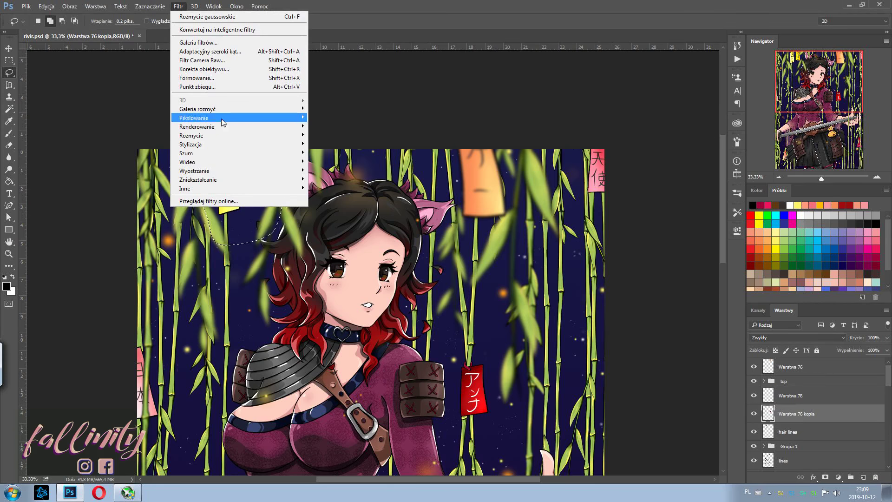
{"action": "left_click", "coordinate": [349, 160]}
{"action": "left_click_drag", "start_coordinate": [540, 248], "coordinate": [521, 246]}
{"action": "key", "text": "Return"}
{"action": "key", "text": "l"}
{"action": "key", "text": "ctrl+minus"}
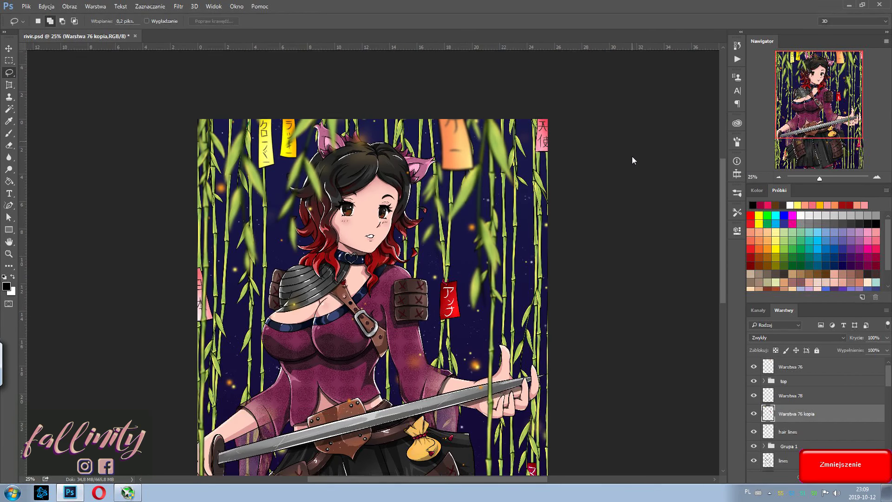
Paste the copied selection onto its own layer in the "ba.bus" group and transform it.
{"action": "left_click", "coordinate": [790, 395]}
{"action": "key", "text": "ctrl+v"}
{"action": "key", "text": "ctrl+t"}
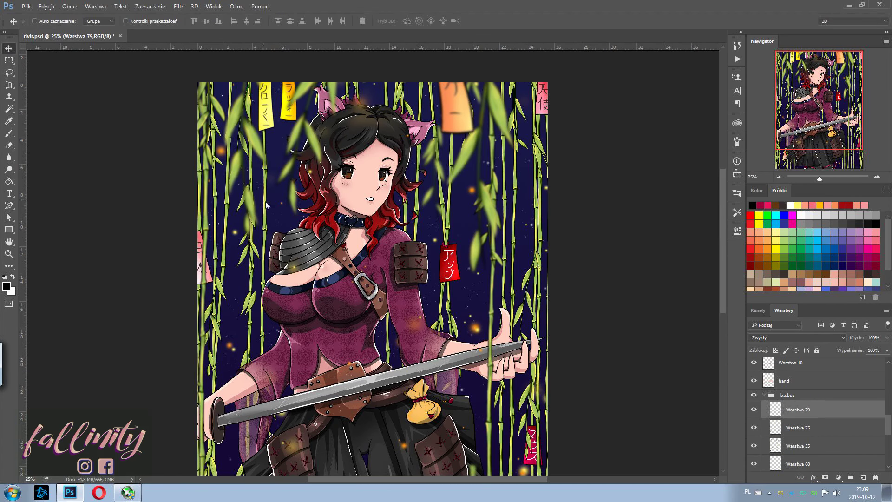
{"action": "right_click", "coordinate": [251, 106]}
{"action": "left_click", "coordinate": [293, 253]}
{"action": "key", "text": "Return"}
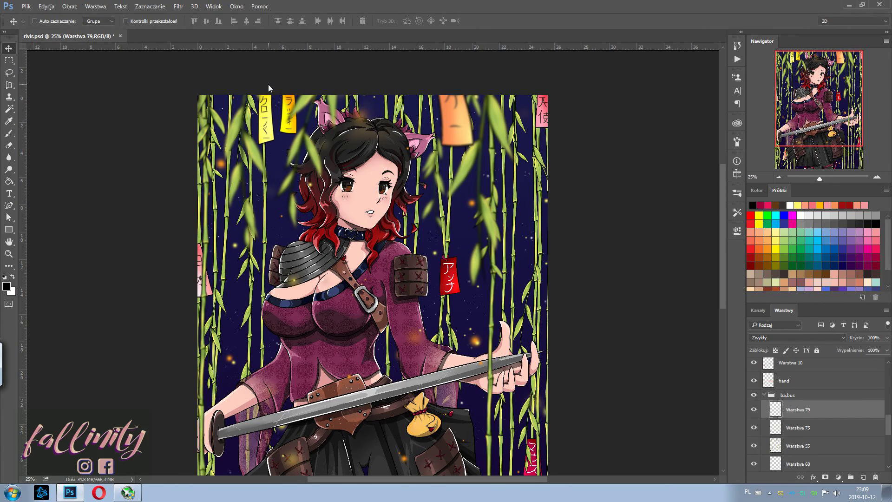
Outline a freehand selection around the hanging bamboo leaves beside the character's armored shoulder on the "Warstwa 55" layer.
{"action": "scroll", "coordinate": [818, 418], "scroll_direction": "down", "scroll_amount": 1}
{"action": "left_click", "coordinate": [810, 428]}
{"action": "key", "text": "l"}
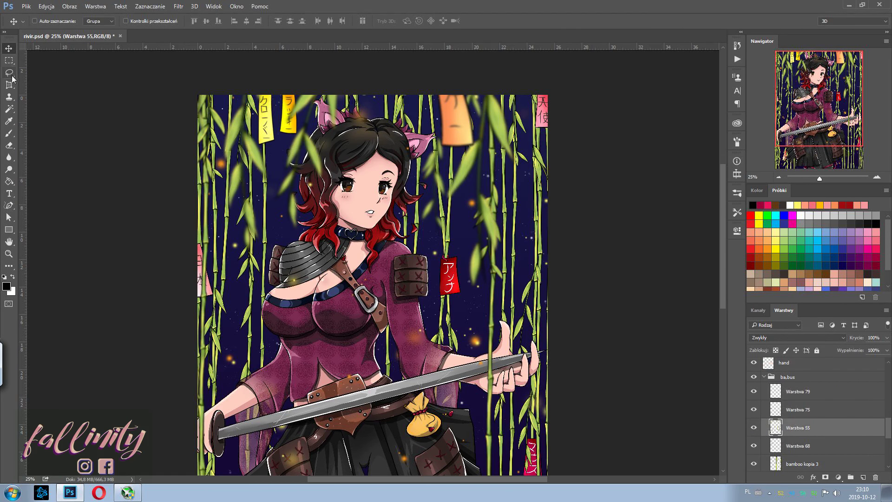
{"action": "key", "text": "ctrl+plus"}
{"action": "left_click_drag", "start_coordinate": [213, 136], "coordinate": [204, 148]}
{"action": "key", "text": "Return"}
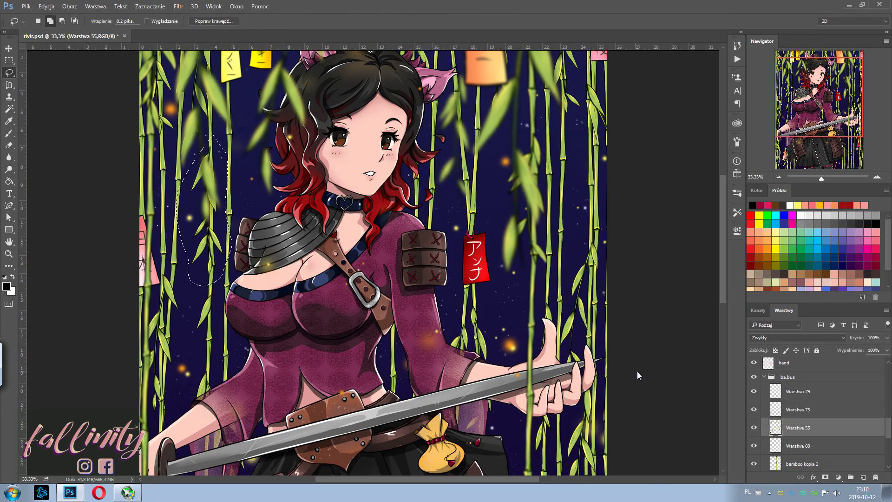
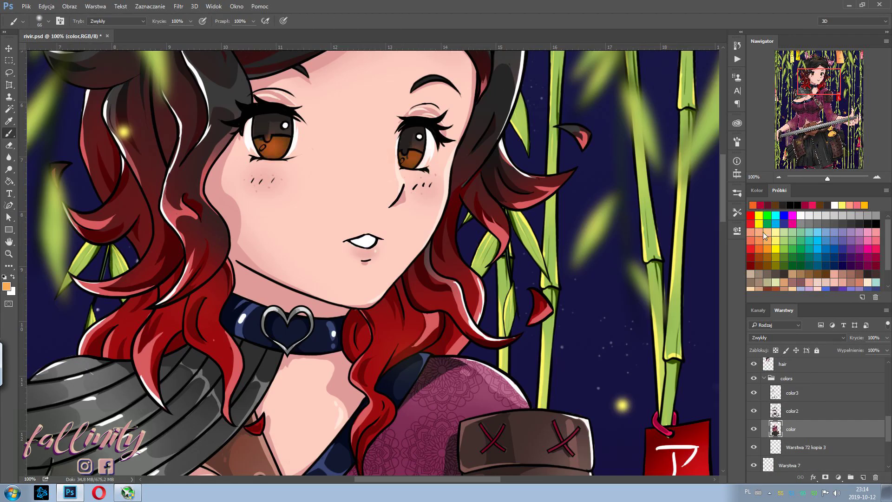
Paint light orange reflections and small white glints in the lower irises of both eyes on the "color" layer.
{"action": "left_click", "coordinate": [763, 233]}
{"action": "left_click_drag", "start_coordinate": [403, 157], "coordinate": [416, 163]}
{"action": "left_click", "coordinate": [801, 218]}
{"action": "left_click", "coordinate": [262, 146]}
{"action": "left_click", "coordinate": [403, 160]}
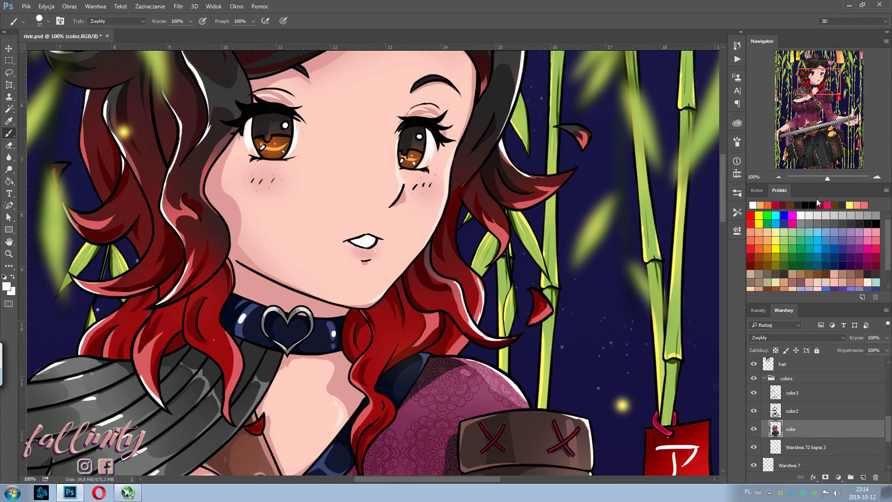
Add a second small white highlight to the upper part of the irises on the "white" layer.
{"action": "left_click", "coordinate": [816, 203]}
{"action": "left_click", "coordinate": [383, 138], "text": "ctrl"}
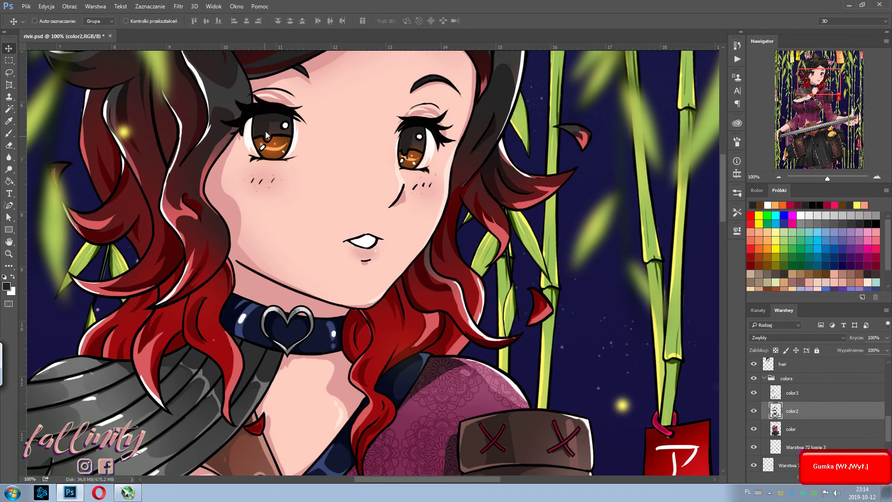
{"action": "key", "text": "b"}
{"action": "scroll", "coordinate": [783, 454], "scroll_direction": "down", "scroll_amount": 3}
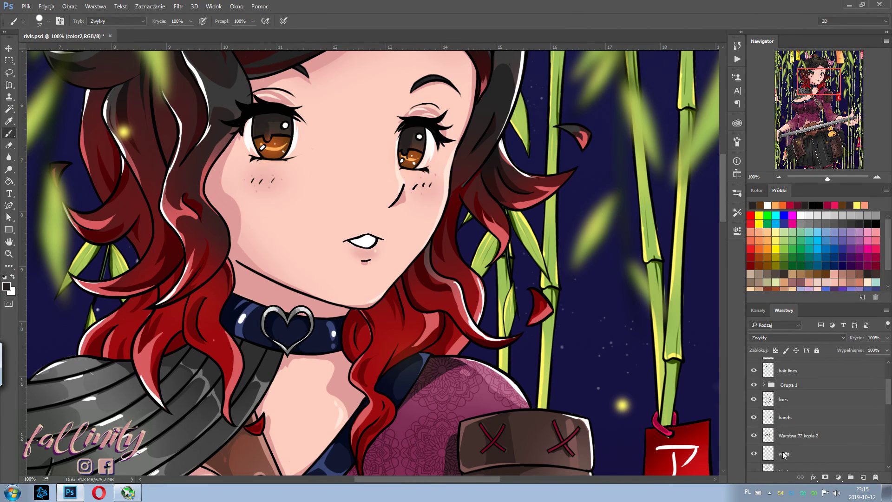
{"action": "left_click", "coordinate": [809, 453]}
{"action": "key", "text": "x"}
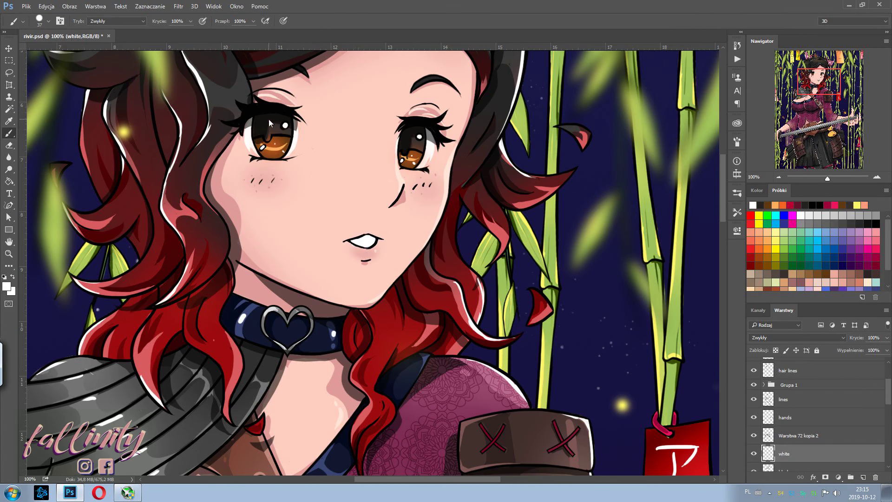
{"action": "key", "text": "ctrl+minus"}
{"action": "key", "text": "ctrl+minus"}
{"action": "key", "text": "ctrl+plus"}
{"action": "key", "text": "ctrl+plus"}
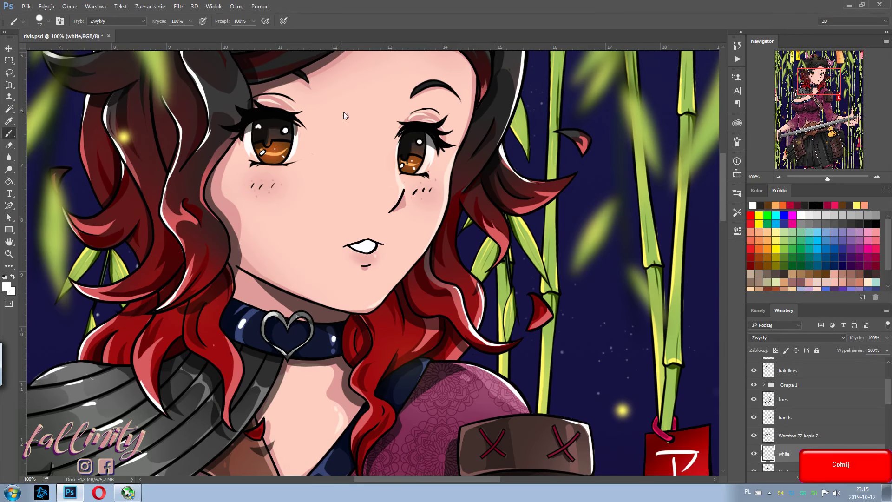
Touch up the face shading with the Eraser on the "color2" and "black" layers.
{"action": "key", "text": "ctrl+minus"}
{"action": "key", "text": "ctrl+minus"}
{"action": "key", "text": "ctrl+plus"}
{"action": "scroll", "coordinate": [888, 417], "scroll_direction": "down", "scroll_amount": 4}
{"action": "scroll", "coordinate": [888, 417], "scroll_direction": "down", "scroll_amount": 3}
{"action": "left_click", "coordinate": [792, 438]}
{"action": "key", "text": "e"}
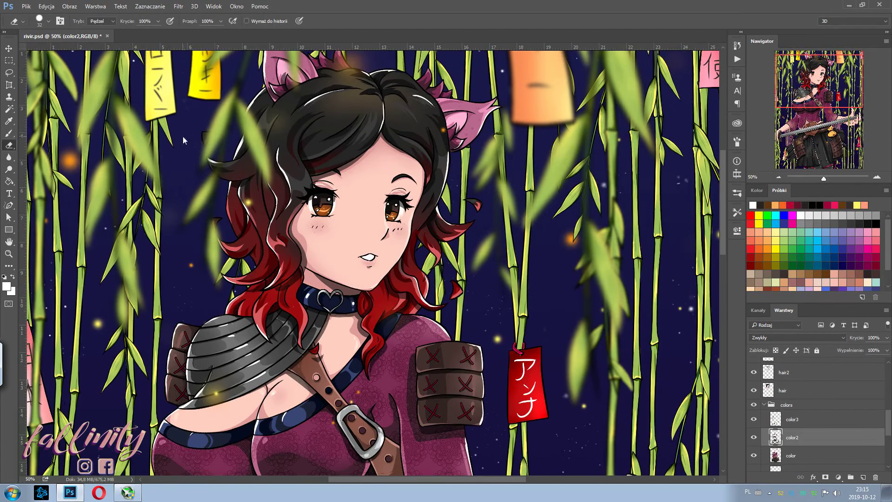
{"action": "scroll", "coordinate": [800, 428], "scroll_direction": "up", "scroll_amount": 3}
{"action": "left_click", "coordinate": [800, 432]}
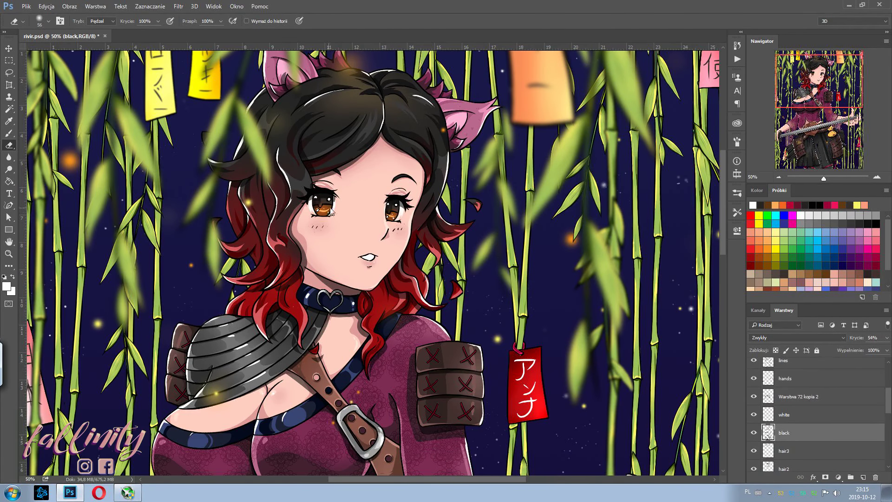
Scatter small white specks over the illustration on the topmost layer, "Warstwa 83", using a smaller spatter brush.
{"action": "key", "text": "ctrl+minus"}
{"action": "key", "text": "ctrl+minus"}
{"action": "key", "text": "alt+period"}
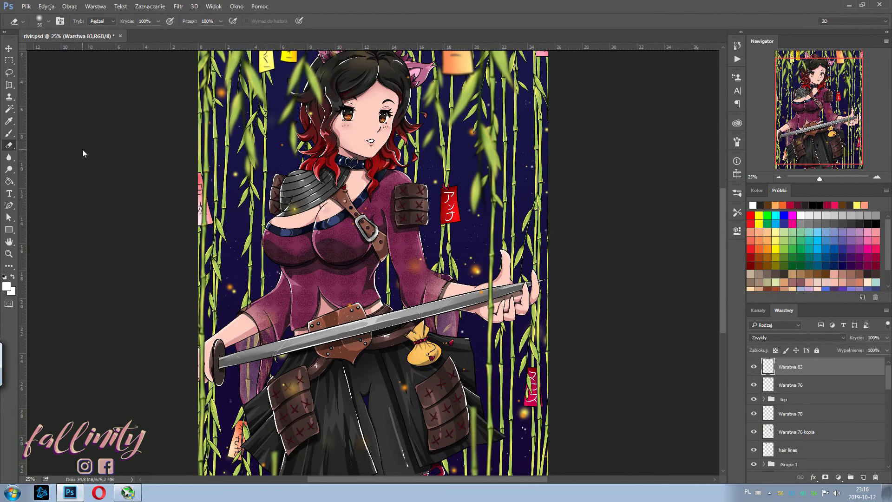
{"action": "key", "text": "b"}
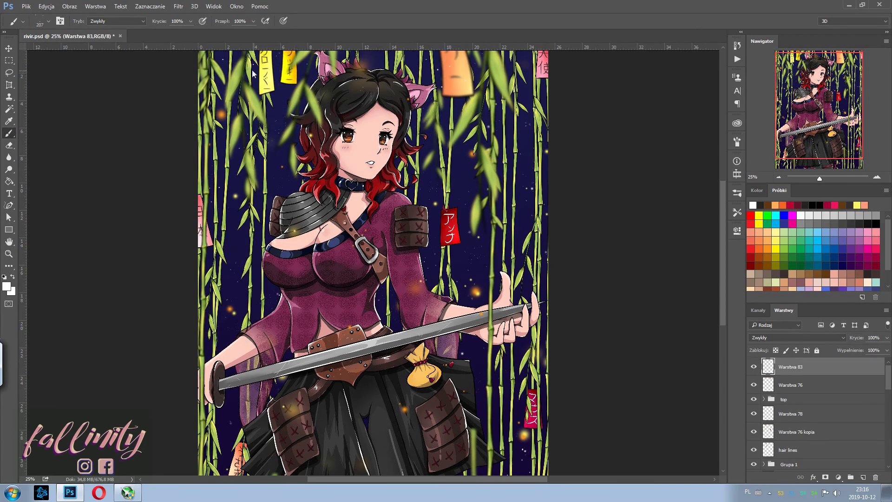
{"action": "key", "text": "bracketleft"}
{"action": "key", "text": "bracketleft"}
{"action": "key", "text": "bracketleft"}
{"action": "key", "text": "bracketleft"}
{"action": "key", "text": "bracketleft"}
{"action": "key", "text": "bracketleft"}
{"action": "scroll", "coordinate": [251, 343], "scroll_direction": "down", "scroll_amount": 3}
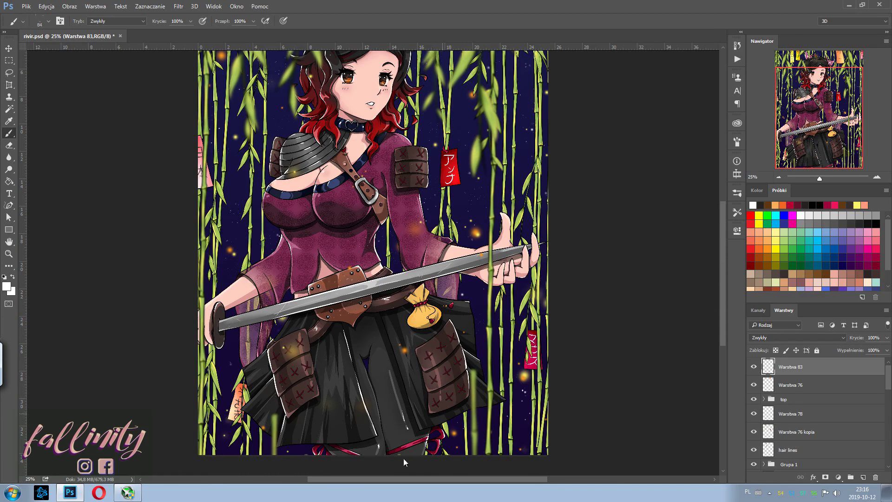
{"action": "scroll", "coordinate": [428, 130], "scroll_direction": "up", "scroll_amount": 3}
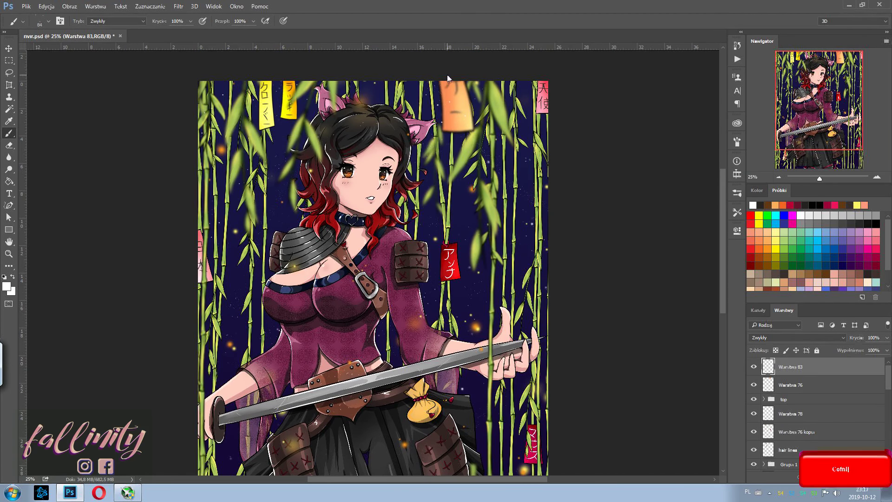
{"action": "scroll", "coordinate": [576, 301], "scroll_direction": "up", "scroll_amount": 2}
{"action": "scroll", "coordinate": [523, 260], "scroll_direction": "down", "scroll_amount": 2}
{"action": "right_click", "coordinate": [522, 259]}
{"action": "key", "text": "Escape"}
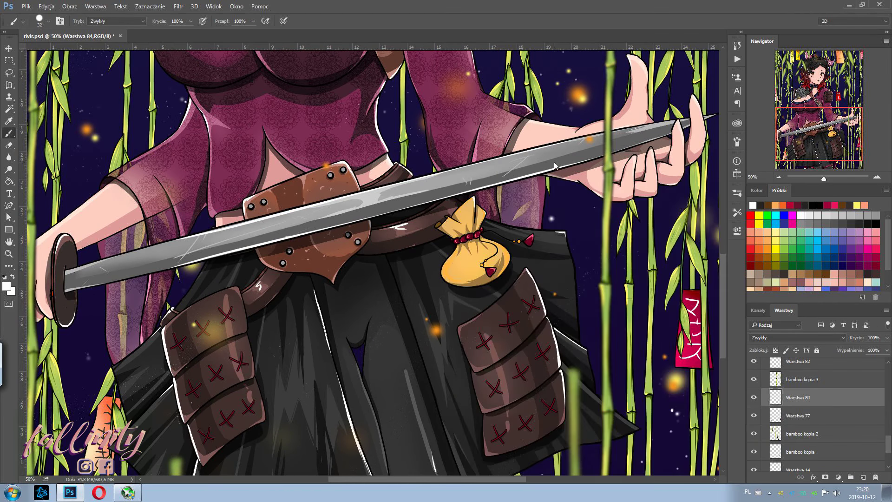
Erase a small string hole in the top of the magenta strip on the "Warstwa 77" layer.
{"action": "scroll", "coordinate": [576, 480], "scroll_direction": "right", "scroll_amount": 3}
{"action": "scroll", "coordinate": [507, 455], "scroll_direction": "up", "scroll_amount": 2}
{"action": "scroll", "coordinate": [540, 476], "scroll_direction": "right", "scroll_amount": 2}
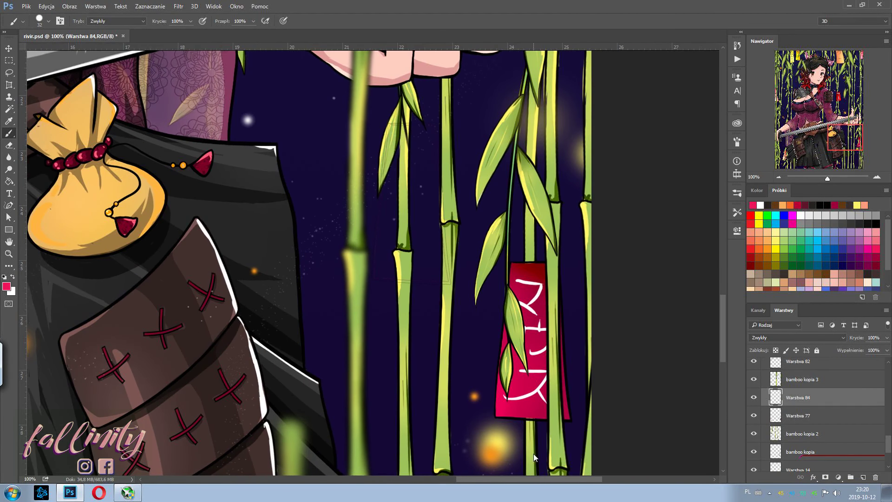
{"action": "left_click", "coordinate": [458, 272], "text": "ctrl"}
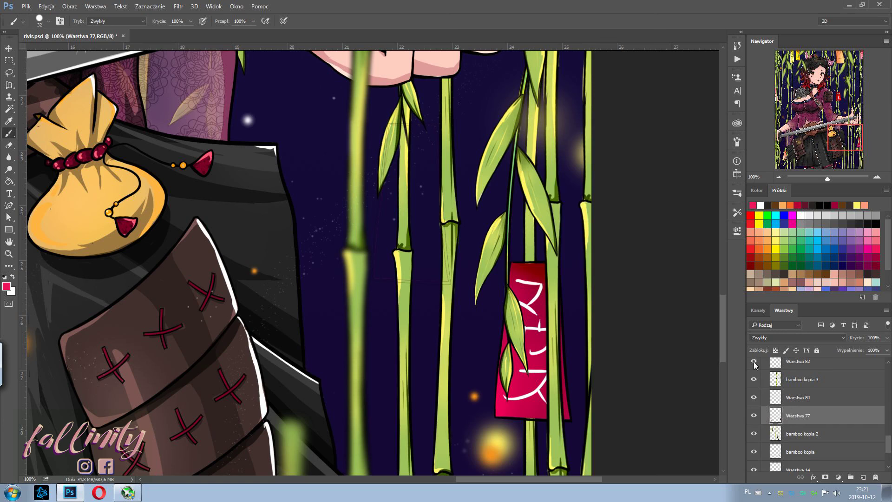
{"action": "left_click_drag", "start_coordinate": [766, 421], "coordinate": [767, 452]}
{"action": "key", "text": "ctrl+z"}
{"action": "key", "text": "e"}
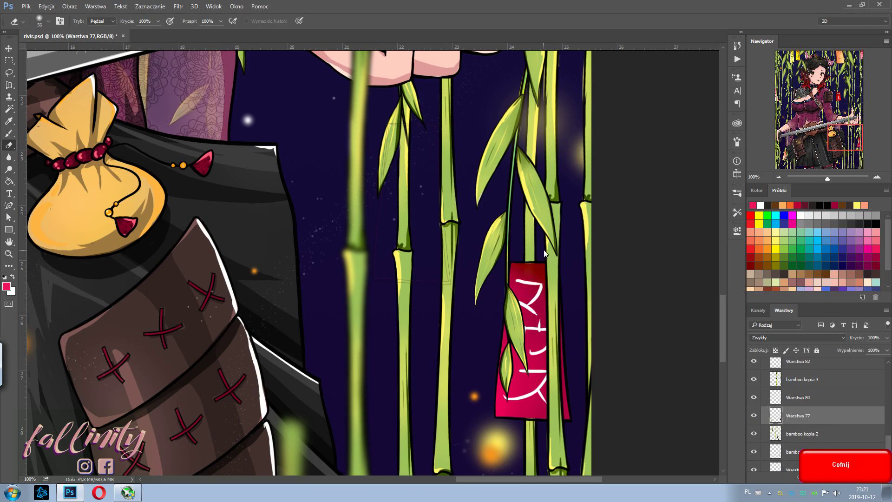
{"action": "right_click", "coordinate": [546, 254]}
{"action": "key", "text": "Escape"}
Draw a pink string loop around the bamboo at the top of the magenta strip on the "Warstwa 84" layer.
{"action": "key", "text": "alt+]"}
{"action": "key", "text": "b"}
{"action": "left_click", "coordinate": [525, 264]}
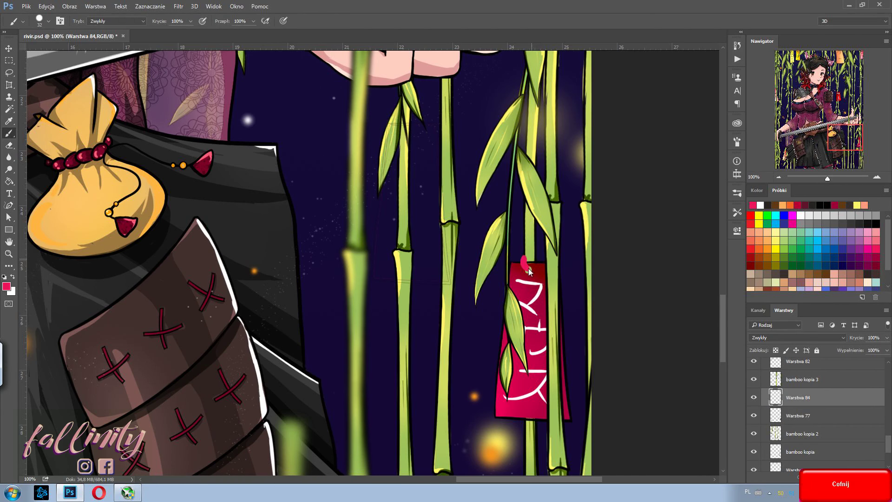
{"action": "mouse_move", "coordinate": [529, 269]}
{"action": "left_mouse_down"}
{"action": "mouse_move", "coordinate": [530, 255]}
{"action": "mouse_move", "coordinate": [532, 266]}
{"action": "mouse_move", "coordinate": [539, 261]}
{"action": "left_mouse_up"}
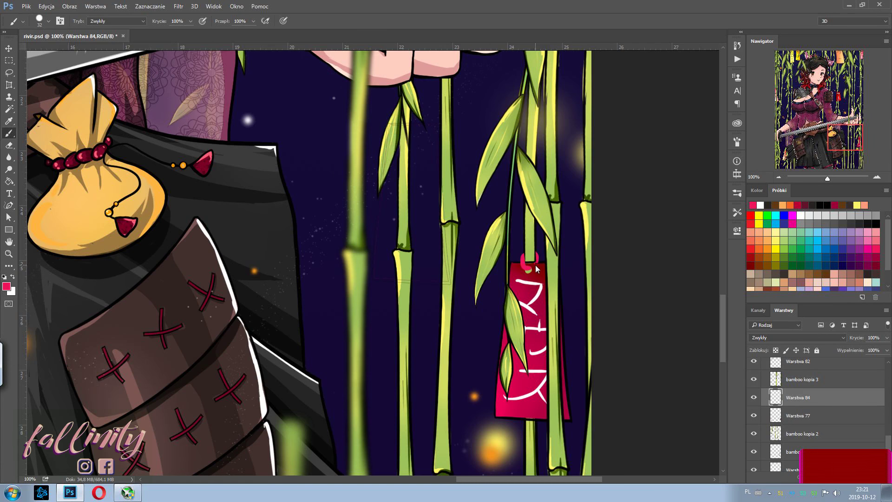
Paint a dark red edge around the string hole of the magenta strip on the "Warstwa 77" layer.
{"action": "key", "text": "alt+["}
{"action": "key", "text": "d"}
{"action": "key", "text": "e"}
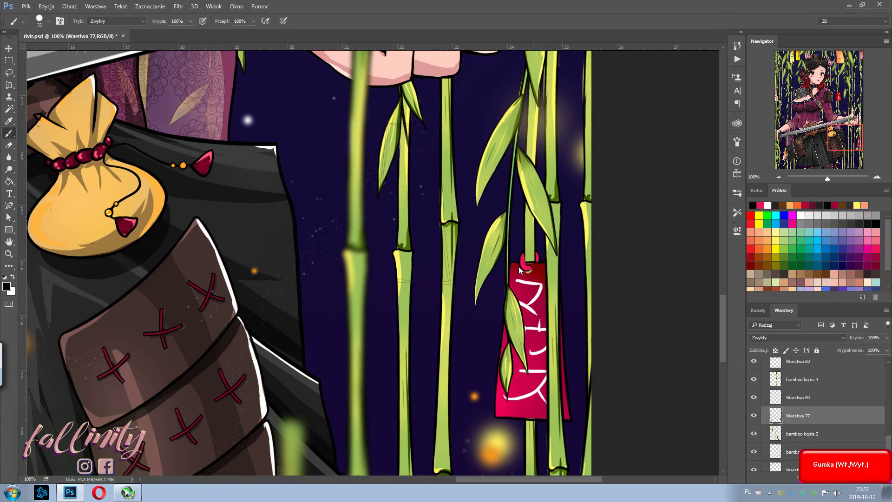
{"action": "right_click", "coordinate": [530, 270]}
{"action": "key", "text": "Escape"}
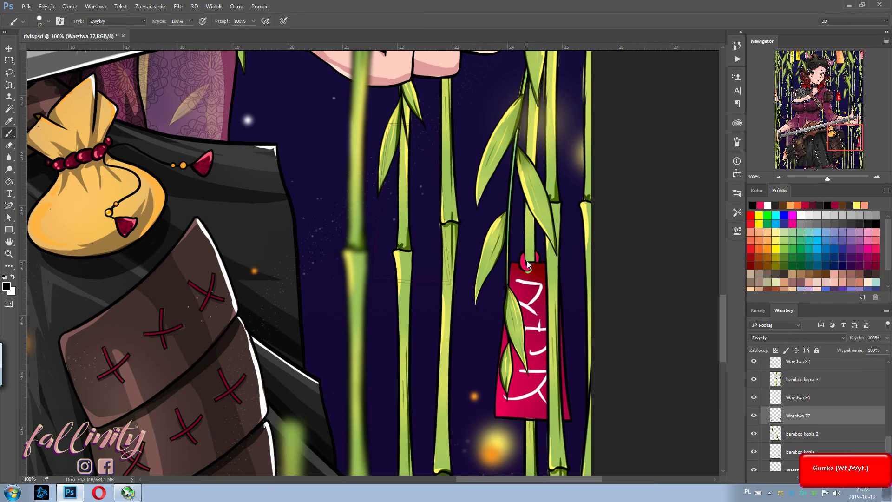
{"action": "left_click", "coordinate": [519, 266], "text": "alt"}
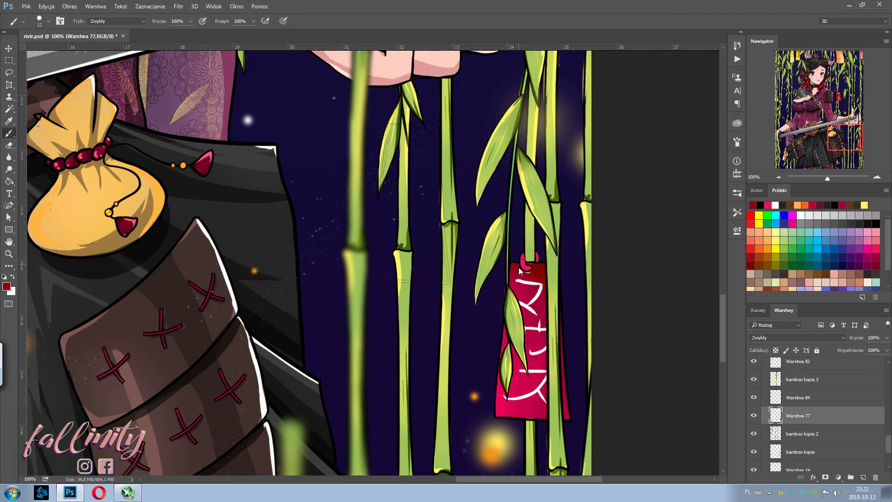
Paint a black string hole in the orange strip on "Warstwa 77" and add its pink string on "Warstwa 84".
{"action": "left_click", "coordinate": [455, 124], "text": "ctrl"}
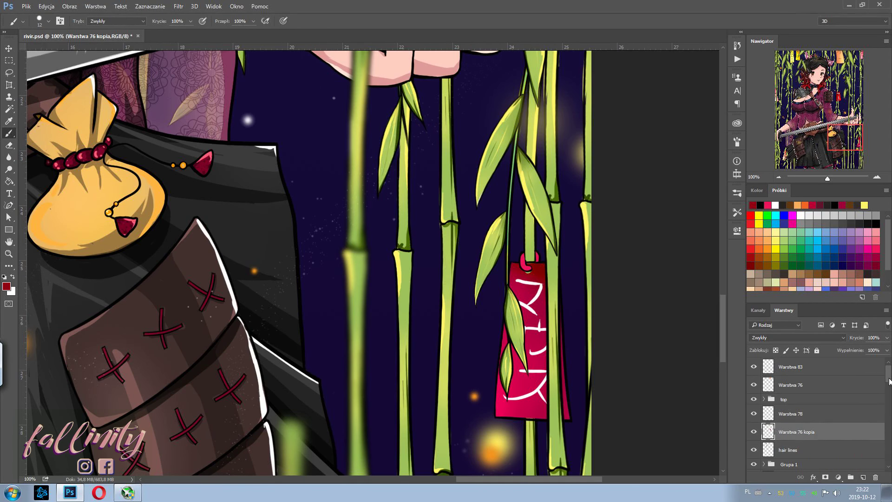
{"action": "left_click", "coordinate": [376, 481]}
{"action": "left_click_drag", "start_coordinate": [825, 137], "coordinate": [792, 155]}
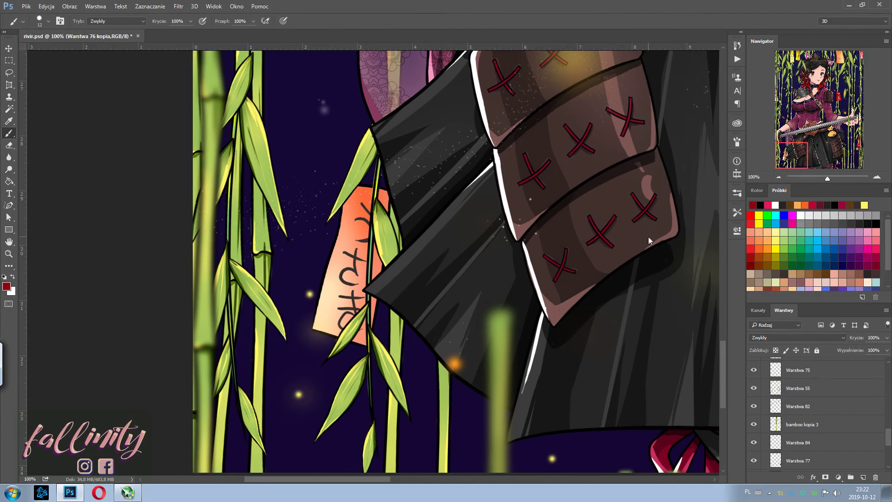
{"action": "scroll", "coordinate": [887, 437], "scroll_direction": "up", "scroll_amount": 1}
{"action": "scroll", "coordinate": [889, 437], "scroll_direction": "down", "scroll_amount": 3}
{"action": "left_click", "coordinate": [799, 414]}
{"action": "left_click", "coordinate": [761, 205]}
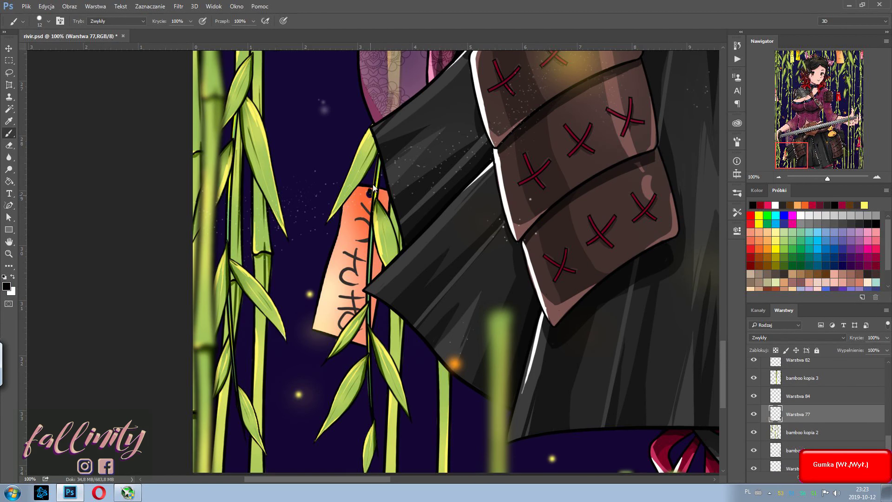
{"action": "left_click", "coordinate": [768, 205]}
{"action": "left_click", "coordinate": [799, 396]}
{"action": "scroll", "coordinate": [720, 282], "scroll_direction": "down", "scroll_amount": 5}
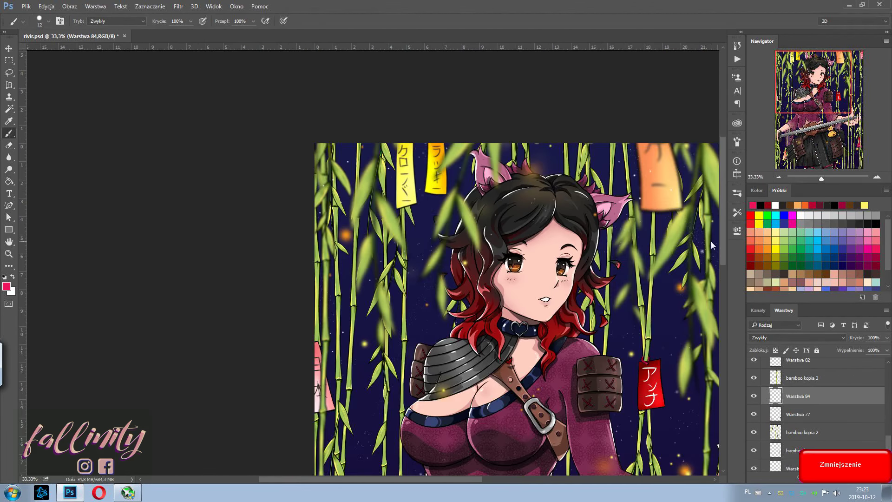
{"action": "scroll", "coordinate": [723, 301], "scroll_direction": "down", "scroll_amount": 2}
Add more white specks over the figure on "Warstwa 83" and select the sword layer "Warstwa 11 kopia".
{"action": "key", "text": "alt+]"}
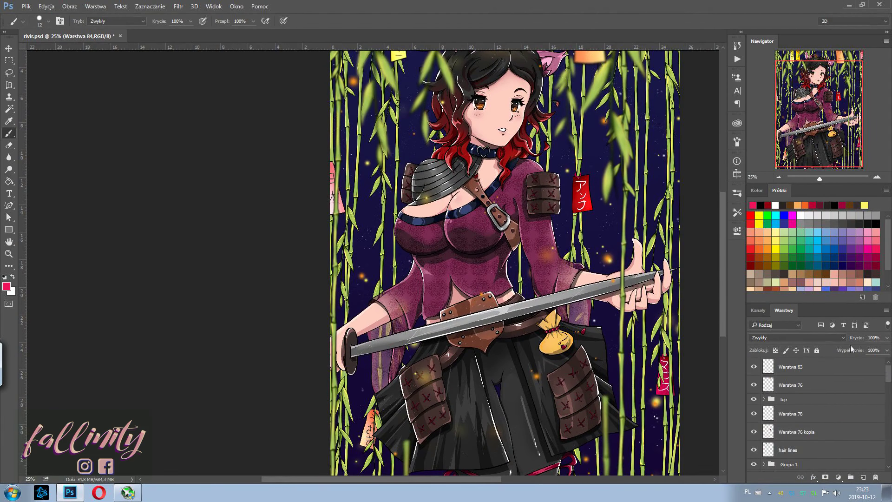
{"action": "key", "text": "x"}
{"action": "right_click", "coordinate": [841, 345]}
{"action": "key", "text": "Escape"}
{"action": "scroll", "coordinate": [477, 420], "scroll_direction": "up", "scroll_amount": 2}
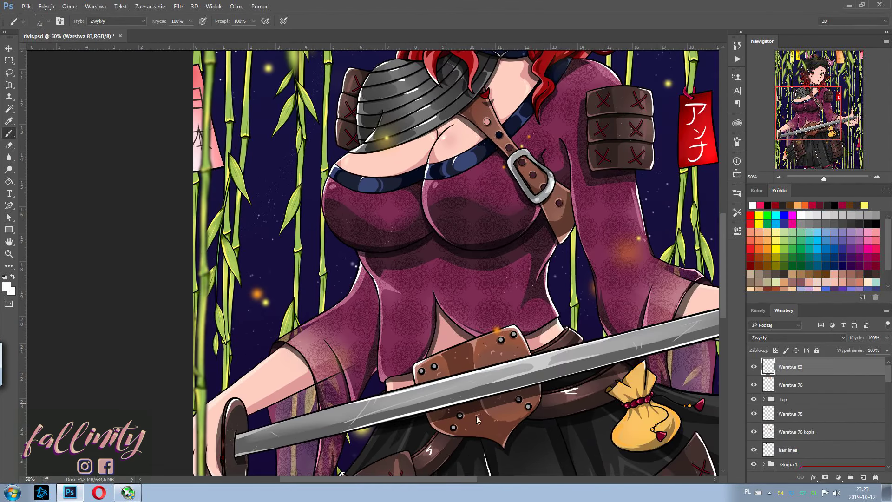
{"action": "scroll", "coordinate": [470, 418], "scroll_direction": "down", "scroll_amount": 1}
{"action": "left_click", "coordinate": [595, 297], "text": "ctrl"}
{"action": "left_click", "coordinate": [595, 287], "text": "ctrl"}
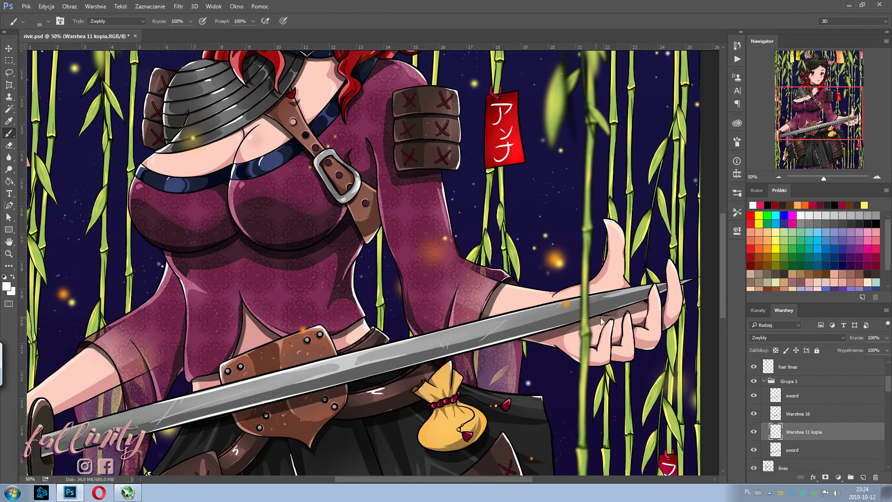
{"action": "scroll", "coordinate": [595, 287], "scroll_direction": "down", "scroll_amount": 1}
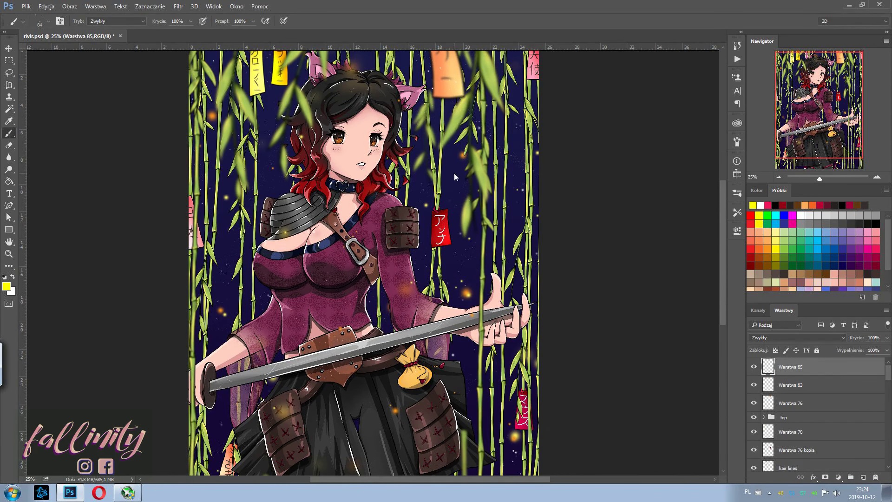
{"action": "left_click", "coordinate": [451, 172]}
{"action": "right_click", "coordinate": [790, 367]}
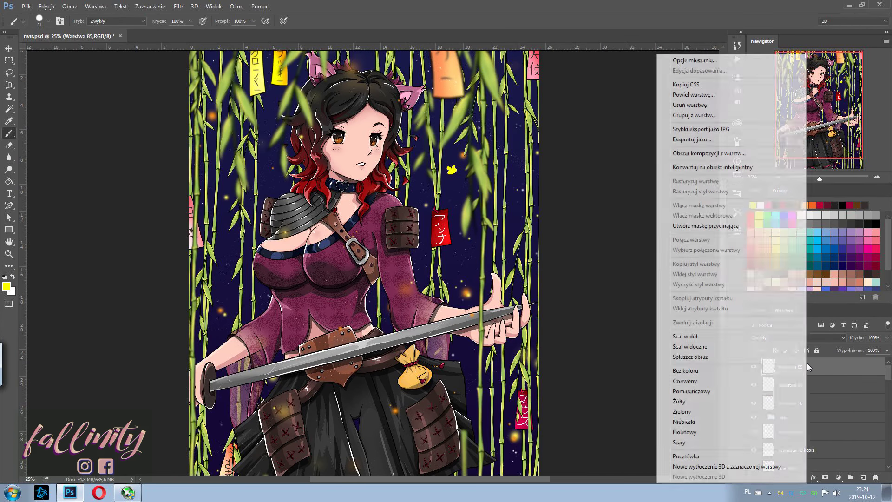
{"action": "left_click", "coordinate": [688, 60]}
{"action": "left_click", "coordinate": [288, 255]}
{"action": "left_click", "coordinate": [382, 266]}
{"action": "key", "text": "Escape"}
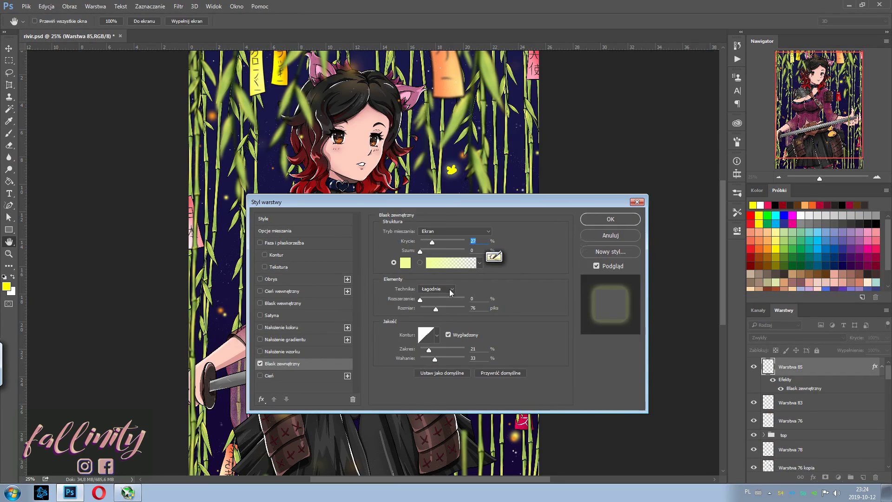
{"action": "left_click_drag", "start_coordinate": [422, 252], "coordinate": [427, 252]}
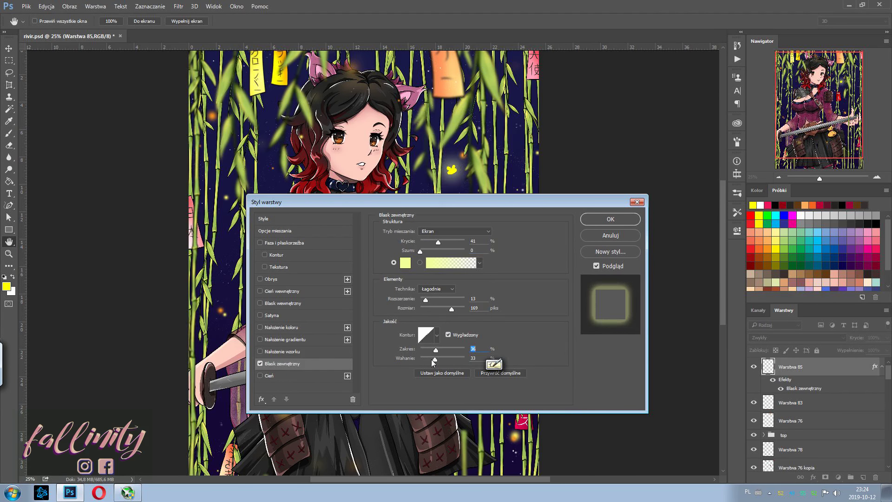
{"action": "left_click", "coordinate": [622, 236]}
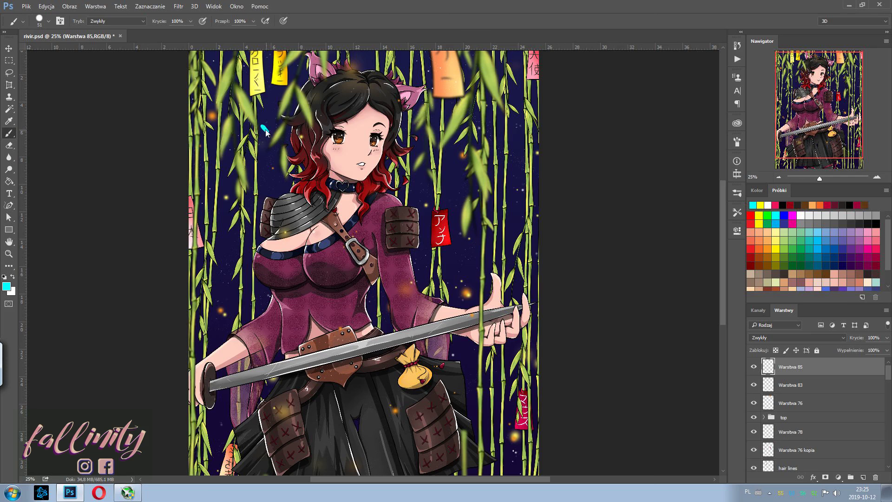
Paint small cyan butterflies beside the hair, above the raised hand, and on the shoulder armor, blouse and skirt on "Warstwa 85".
{"action": "mouse_move", "coordinate": [267, 132]}
{"action": "left_mouse_down"}
{"action": "mouse_move", "coordinate": [275, 139]}
{"action": "mouse_move", "coordinate": [263, 138]}
{"action": "left_mouse_up"}
{"action": "left_click_drag", "start_coordinate": [271, 105], "coordinate": [274, 112]}
{"action": "left_click_drag", "start_coordinate": [464, 261], "coordinate": [474, 269]}
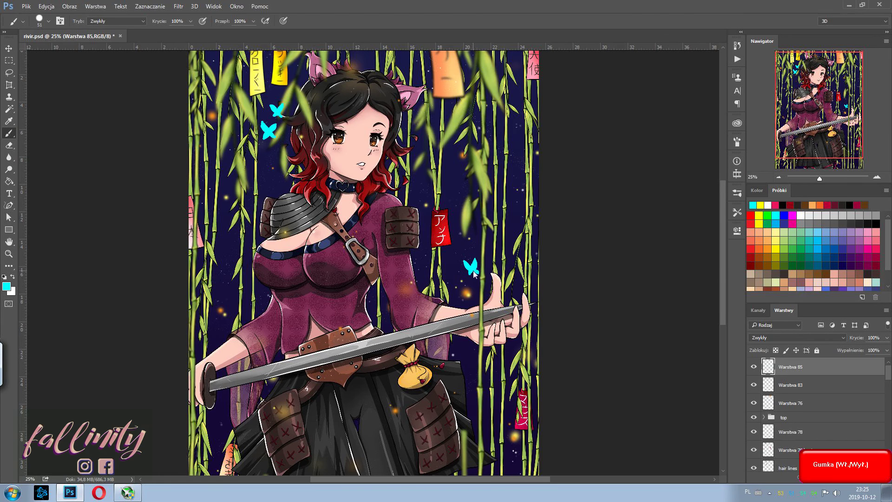
{"action": "scroll", "coordinate": [362, 167], "scroll_direction": "down", "scroll_amount": 1}
{"action": "left_click_drag", "start_coordinate": [281, 179], "coordinate": [282, 184]}
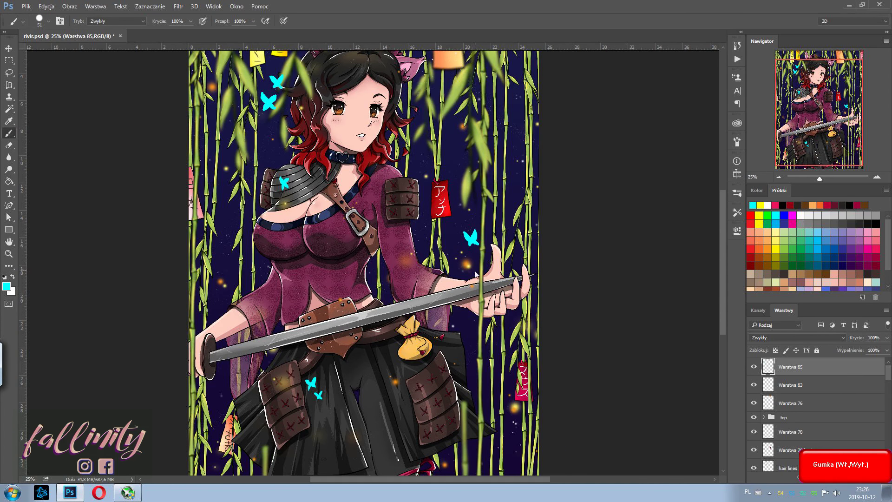
{"action": "left_click_drag", "start_coordinate": [279, 282], "coordinate": [284, 290]}
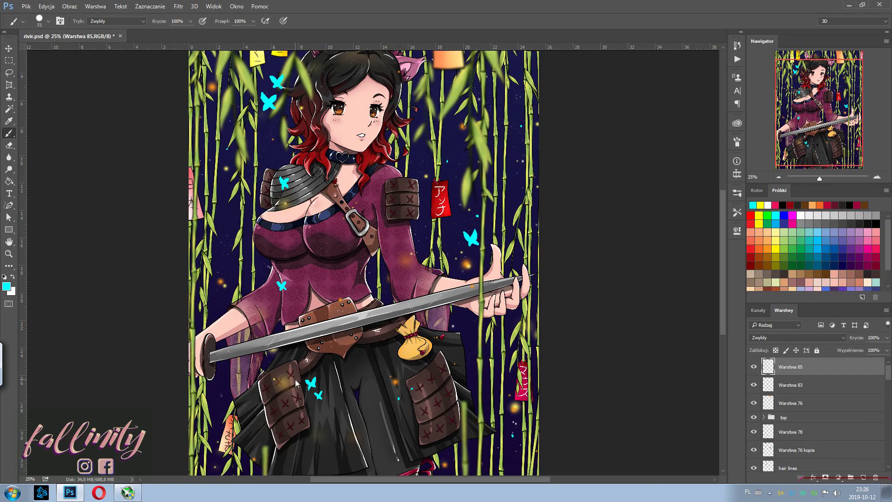
Apply a Gaussian Blur to the cyan butterflies on the "Warstwa 85" layer.
{"action": "scroll", "coordinate": [219, 138], "scroll_direction": "up", "scroll_amount": 1}
{"action": "left_click", "coordinate": [179, 6]}
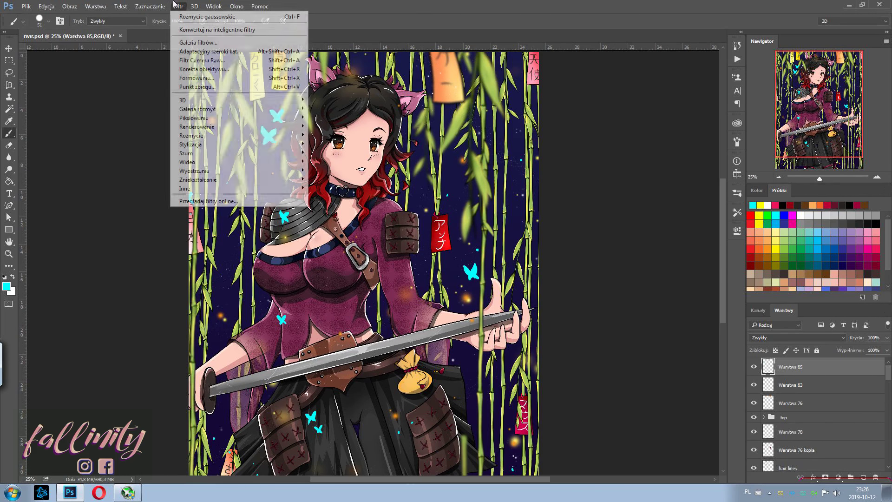
{"action": "left_click", "coordinate": [190, 12]}
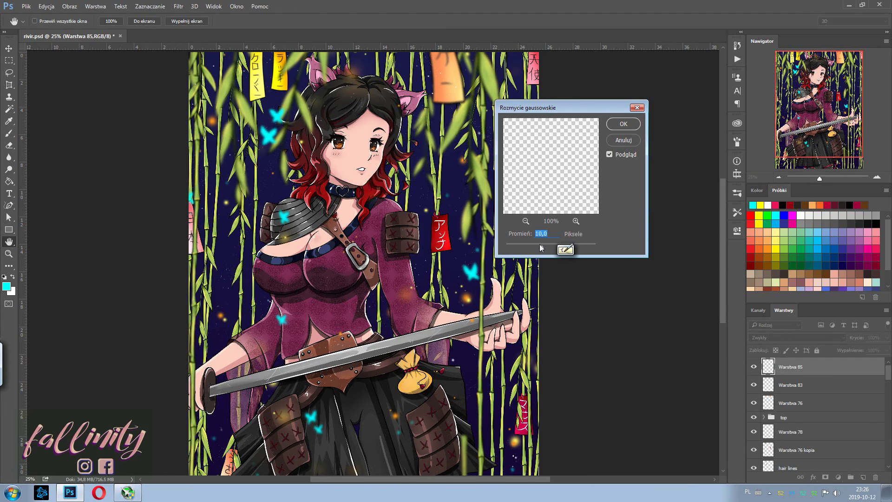
{"action": "key", "text": "Return"}
Give "Warstwa 85" a light blue Outer Glow with 34% opacity, 62% range and 20% jitter.
{"action": "right_click", "coordinate": [797, 366]}
{"action": "left_click", "coordinate": [737, 57]}
{"action": "mouse_move", "coordinate": [429, 349]}
{"action": "left_mouse_down"}
{"action": "mouse_move", "coordinate": [448, 350]}
{"action": "mouse_move", "coordinate": [429, 358]}
{"action": "left_mouse_up"}
{"action": "left_click_drag", "start_coordinate": [432, 242], "coordinate": [436, 242]}
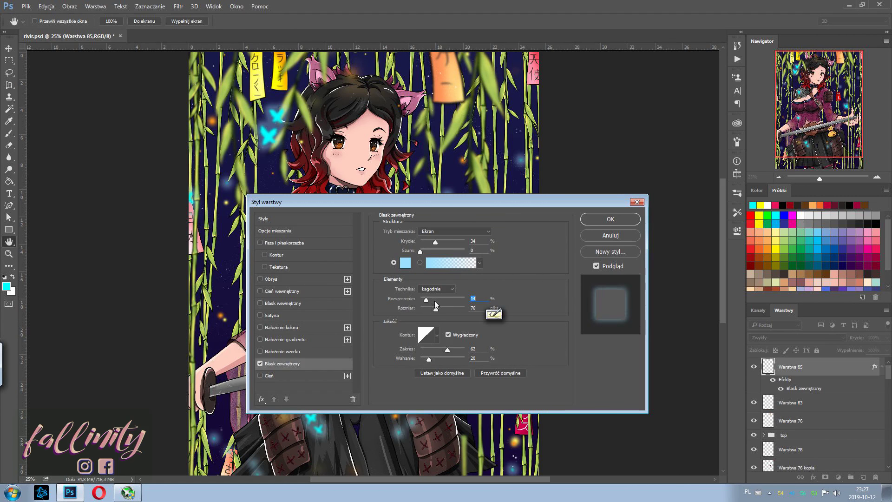
{"action": "left_click", "coordinate": [405, 262]}
{"action": "left_click", "coordinate": [498, 258]}
{"action": "left_click", "coordinate": [603, 229]}
{"action": "key", "text": "Return"}
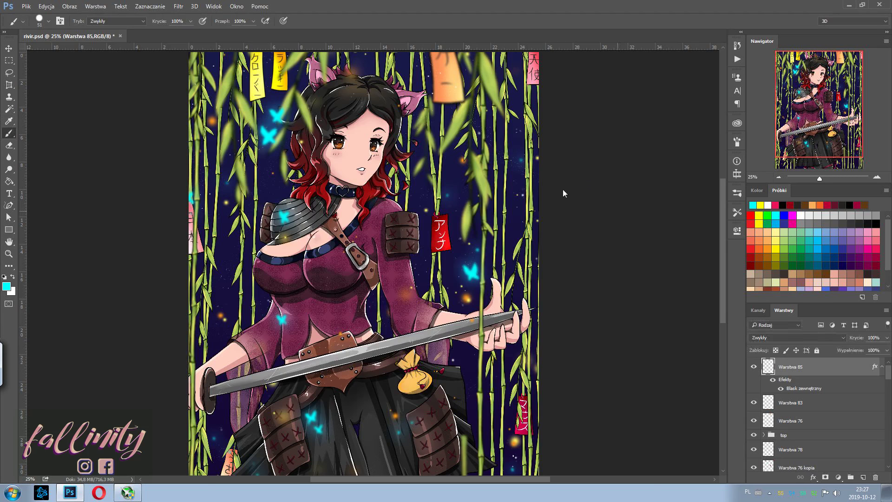
Create the layer "Warstwa 86" for the strip shadows at the "ba.bus" group and set the painting color to black.
{"action": "scroll", "coordinate": [508, 195], "scroll_direction": "down", "scroll_amount": 3}
{"action": "key", "text": "b"}
{"action": "scroll", "coordinate": [825, 394], "scroll_direction": "down", "scroll_amount": 5}
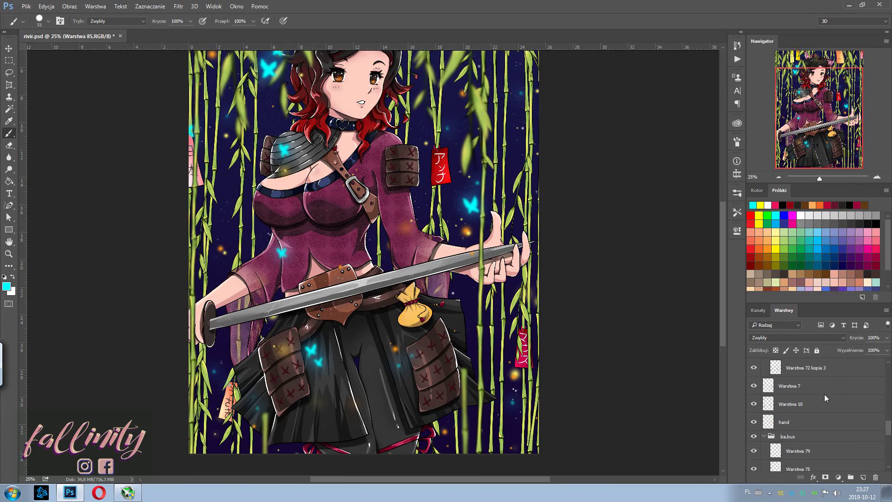
{"action": "left_click", "coordinate": [799, 439]}
{"action": "left_click", "coordinate": [757, 190]}
{"action": "left_click", "coordinate": [777, 267]}
{"action": "left_click", "coordinate": [768, 299]}
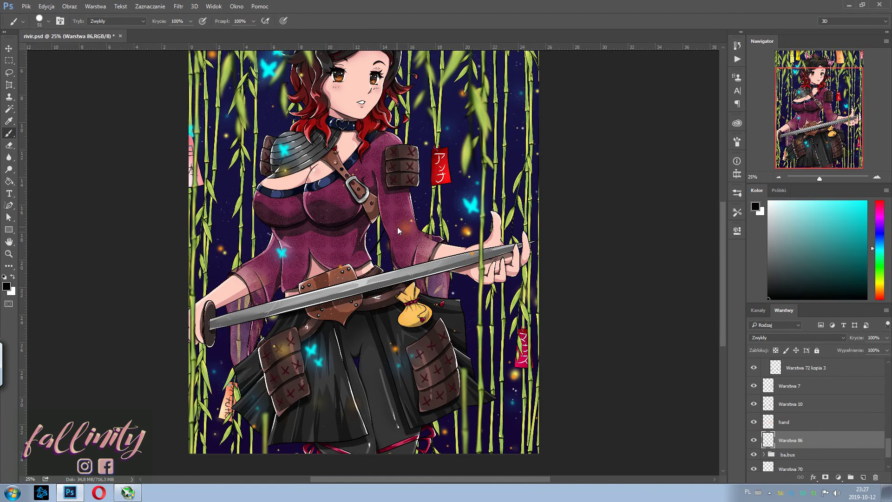
{"action": "left_click_drag", "start_coordinate": [219, 342], "coordinate": [207, 218]}
{"action": "key", "text": "Delete"}
Move "Warstwa 86" above "Warstwa 77" and paint black shadows on the lower hanging strips.
{"action": "scroll", "coordinate": [460, 298], "scroll_direction": "up", "scroll_amount": 2}
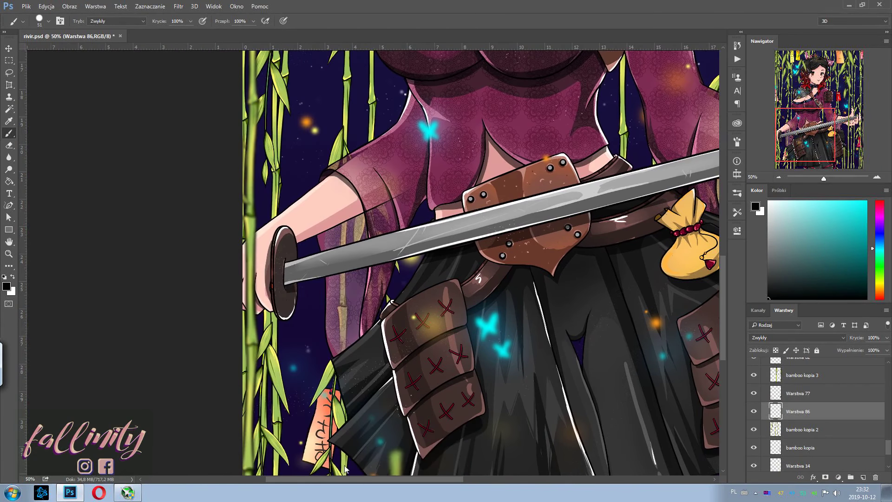
{"action": "scroll", "coordinate": [344, 469], "scroll_direction": "down", "scroll_amount": 3}
{"action": "key", "text": "ctrl+bracketright"}
{"action": "scroll", "coordinate": [490, 486], "scroll_direction": "right", "scroll_amount": 5}
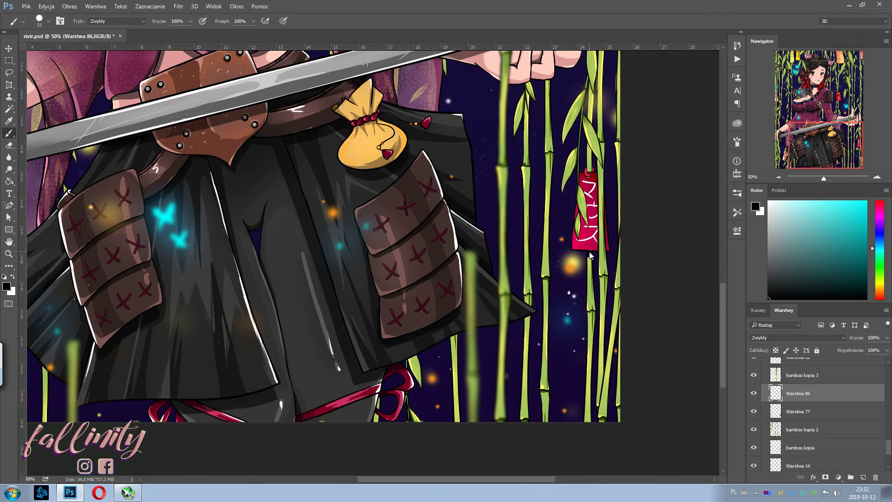
{"action": "key", "text": "e"}
{"action": "scroll", "coordinate": [398, 485], "scroll_direction": "left", "scroll_amount": 5}
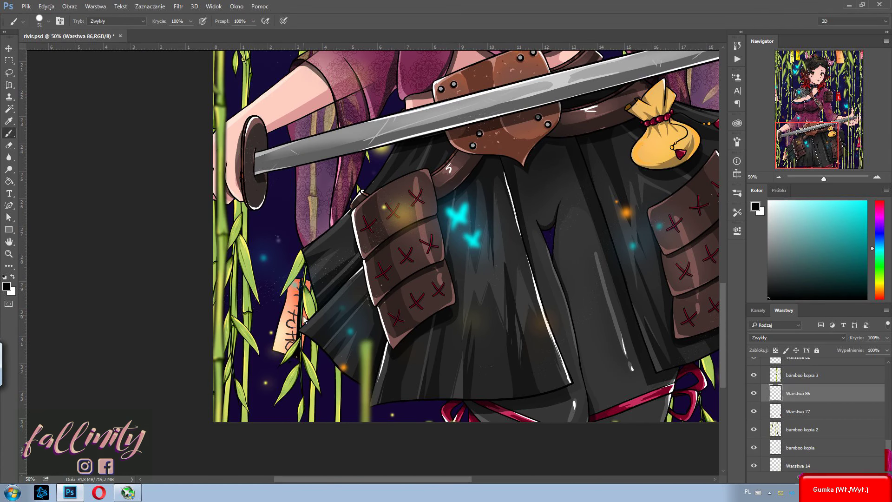
Refine the black leaf shadow on the magenta strip on "Warstwa 86" and open the layer's opacity setting.
{"action": "scroll", "coordinate": [303, 281], "scroll_direction": "up", "scroll_amount": 5}
{"action": "scroll", "coordinate": [856, 415], "scroll_direction": "down", "scroll_amount": 3}
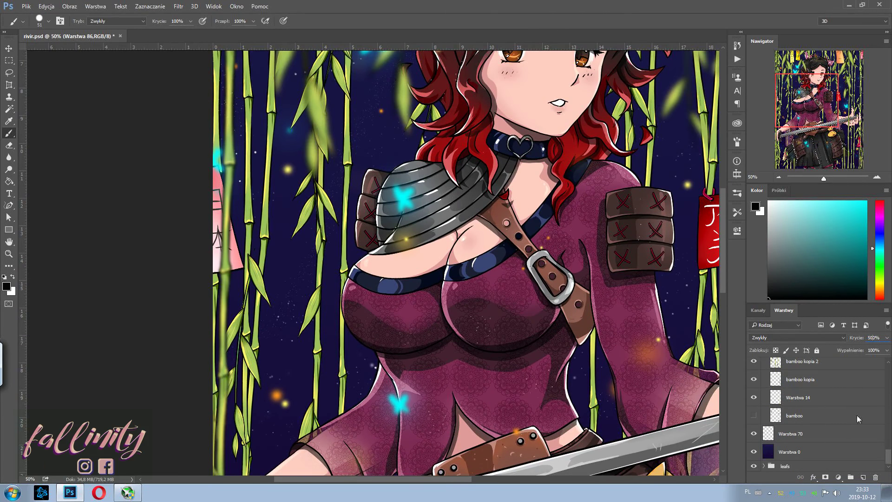
{"action": "scroll", "coordinate": [468, 477], "scroll_direction": "down", "scroll_amount": 3}
{"action": "scroll", "coordinate": [468, 477], "scroll_direction": "right", "scroll_amount": 5}
{"action": "scroll", "coordinate": [468, 477], "scroll_direction": "up", "scroll_amount": 1}
{"action": "key", "text": "Return"}
{"action": "scroll", "coordinate": [798, 419], "scroll_direction": "up", "scroll_amount": 5}
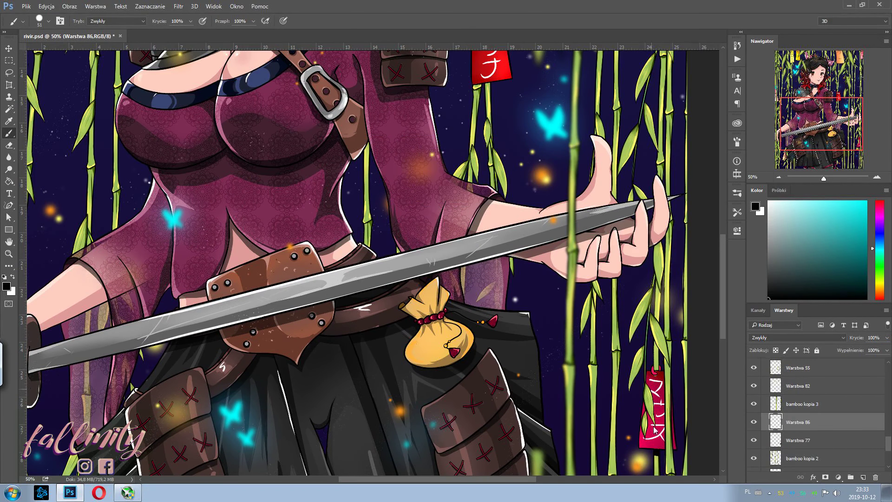
{"action": "key", "text": "ctrl+z"}
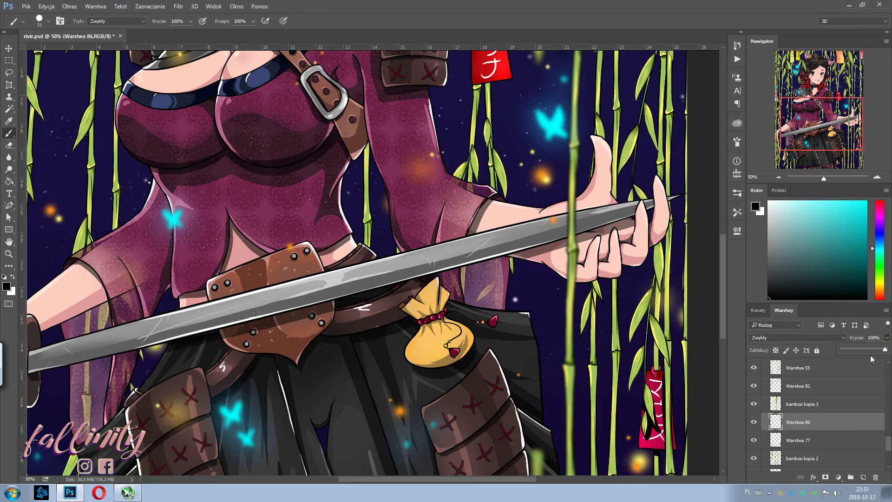
Create the layer "Warstwa 87" above "Warstwa 76" and paint black shadows on the pink and yellow strips.
{"action": "scroll", "coordinate": [664, 372], "scroll_direction": "up", "scroll_amount": 5}
{"action": "scroll", "coordinate": [757, 379], "scroll_direction": "up", "scroll_amount": 5}
{"action": "key", "text": "ctrl+shift+alt+n"}
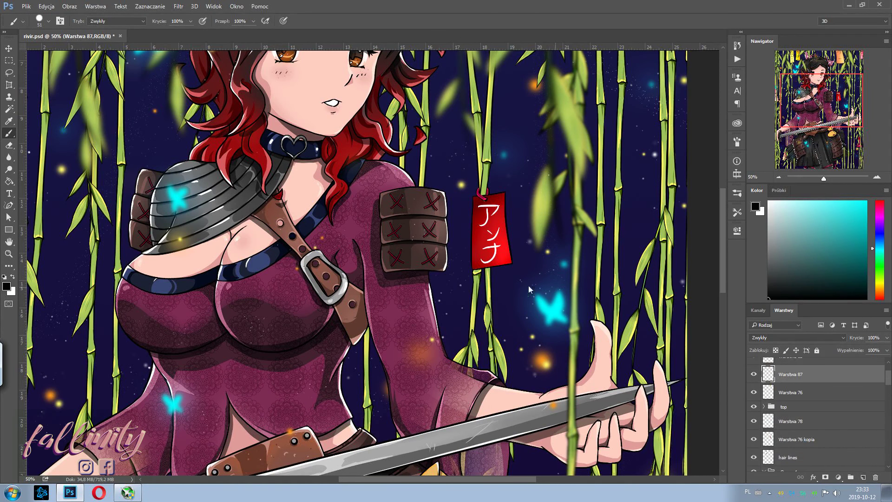
{"action": "scroll", "coordinate": [227, 225], "scroll_direction": "left", "scroll_amount": 5}
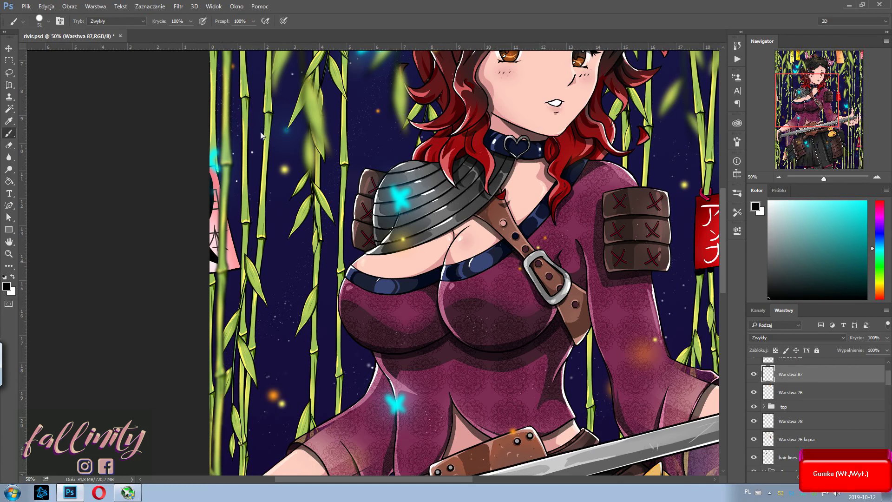
{"action": "scroll", "coordinate": [341, 146], "scroll_direction": "up", "scroll_amount": 7}
{"action": "scroll", "coordinate": [643, 184], "scroll_direction": "right", "scroll_amount": 6}
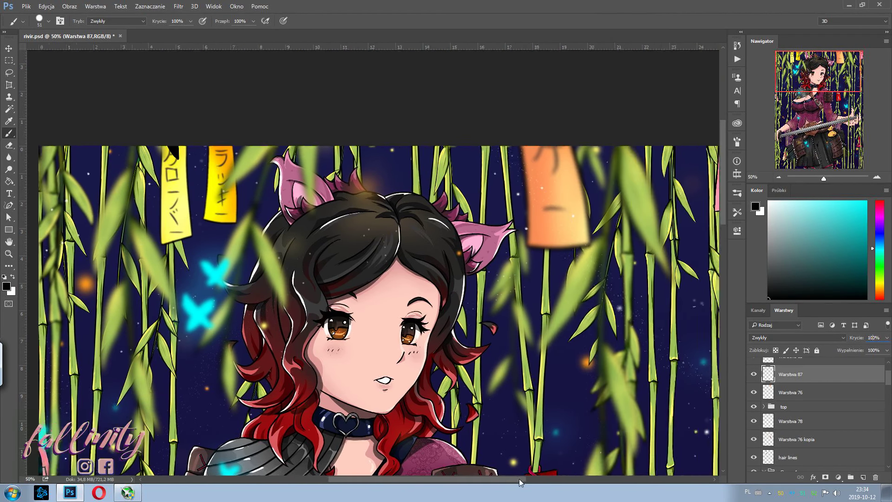
Set the opacity of "Warstwa 87" to 50% to soften the shadows on the upper strips.
{"action": "type", "text": "0"}
{"action": "key", "text": "ctrl+minus"}
{"action": "key", "text": "e"}
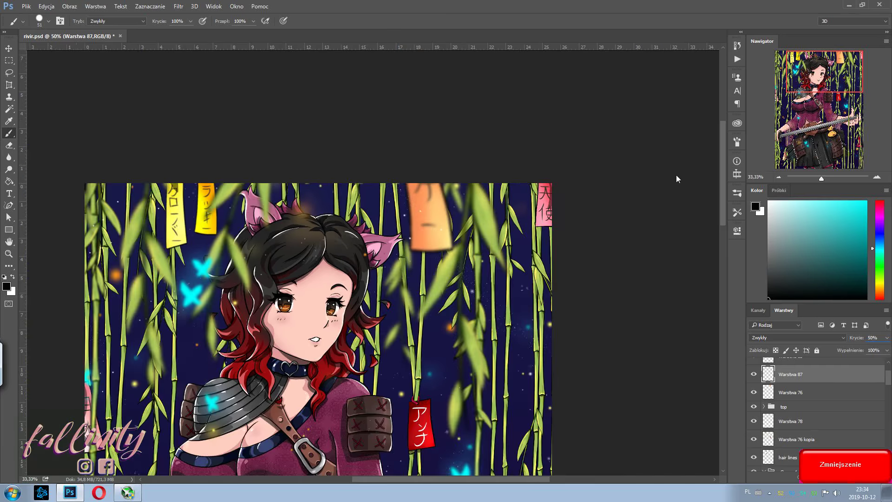
{"action": "right_click", "coordinate": [212, 183]}
{"action": "key", "text": "Escape"}
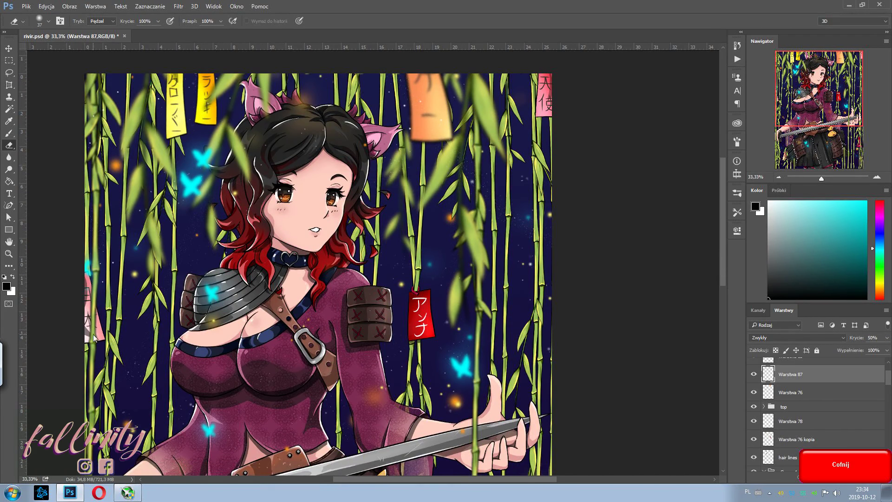
Create a new layer and add the text "black is my favorite color" in a text box across the sword.
{"action": "left_click_drag", "start_coordinate": [723, 260], "coordinate": [857, 461]}
{"action": "key", "text": "ctrl+minus"}
{"action": "left_click", "coordinate": [864, 477]}
{"action": "key", "text": "t"}
{"action": "left_click_drag", "start_coordinate": [214, 348], "coordinate": [396, 311]}
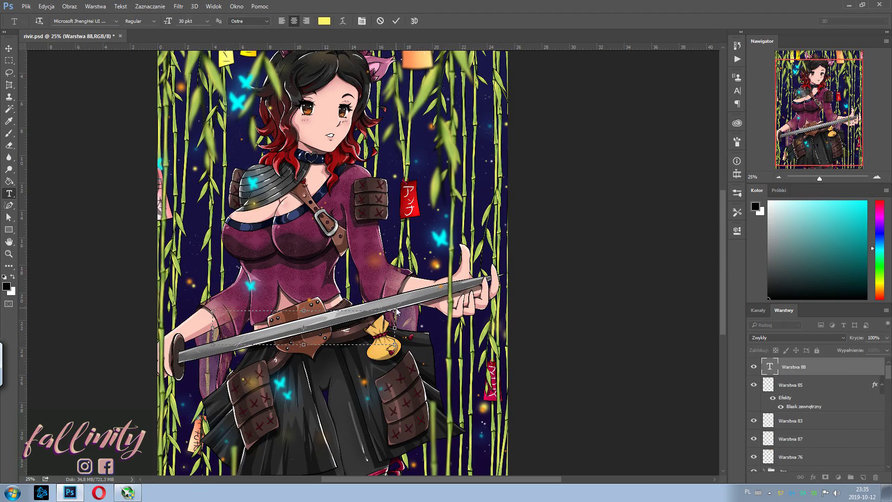
{"action": "type", "text": "black is my favorite color"}
Set the sword text in Bauhaus 93 Regular and rotate it to run along the blade.
{"action": "key", "text": "ctrl+a"}
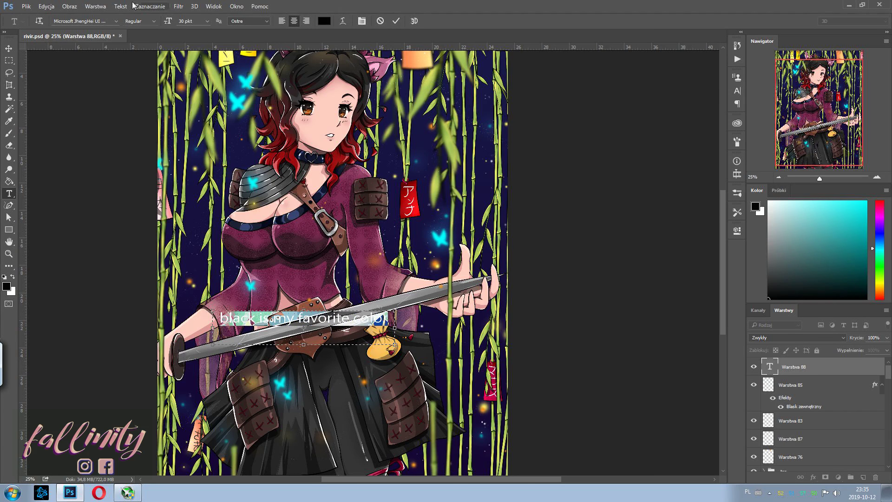
{"action": "left_click", "coordinate": [116, 21]}
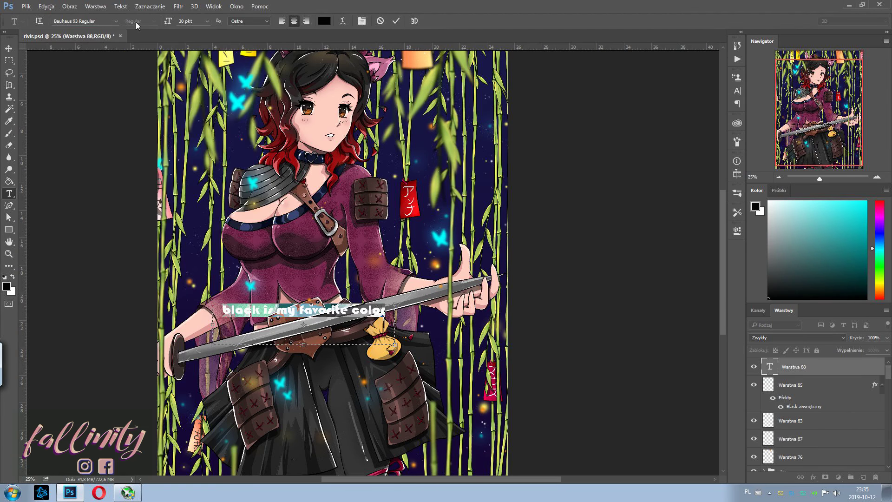
{"action": "left_click", "coordinate": [737, 91]}
{"action": "type", "text": "130"}
{"action": "key", "text": "Return"}
{"action": "left_click_drag", "start_coordinate": [405, 300], "coordinate": [453, 274]}
{"action": "key", "text": "ctrl+Return"}
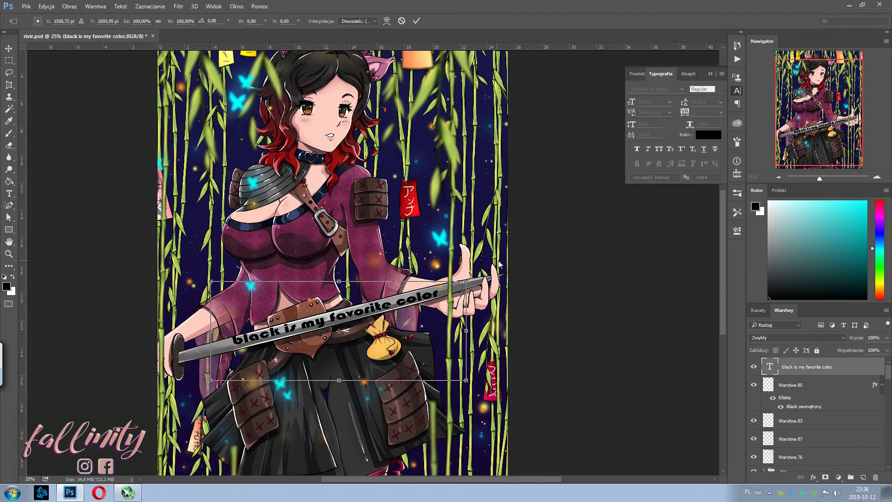
Set the sword lettering's opacity to 84% and its blending mode to Nakładka.
{"action": "key", "text": "v"}
{"action": "left_click", "coordinate": [887, 338]}
{"action": "left_click", "coordinate": [766, 335]}
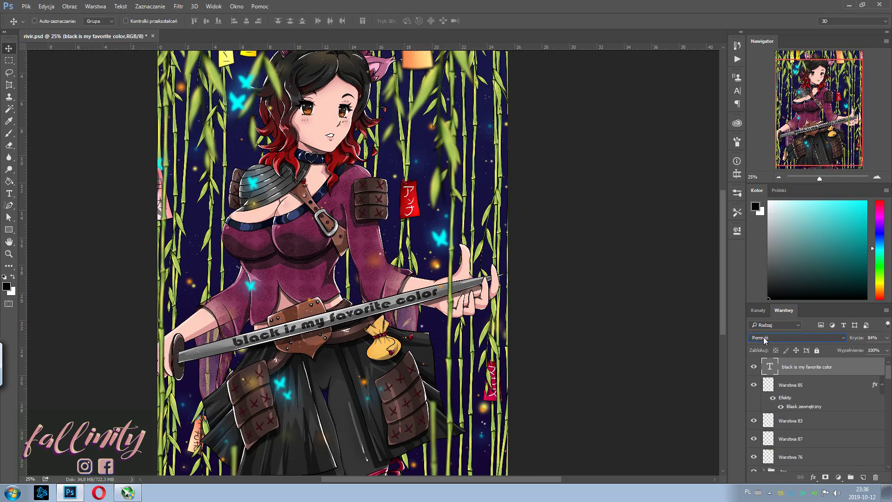
{"action": "scroll", "coordinate": [762, 336], "scroll_direction": "down", "scroll_amount": 15}
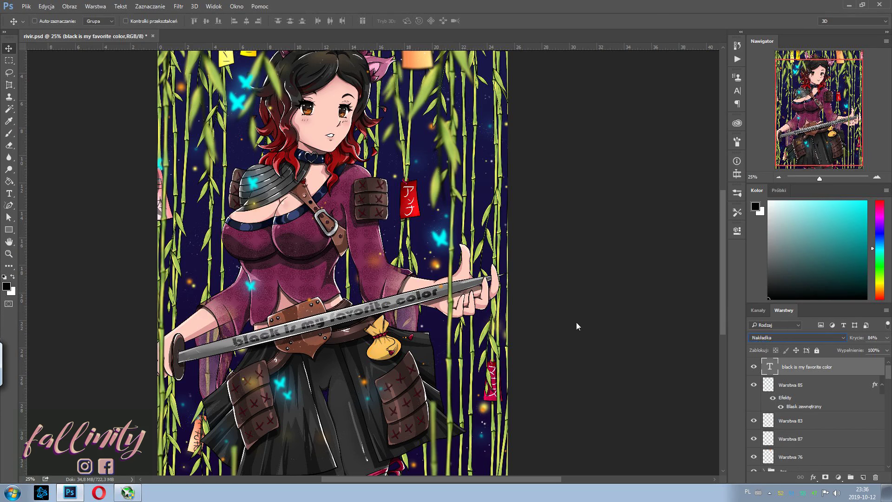
Reduce the sword lettering to 50% vertical and horizontal scale and align it with the blade near the hilt.
{"action": "key", "text": "ctrl+t"}
{"action": "left_click", "coordinate": [737, 92]}
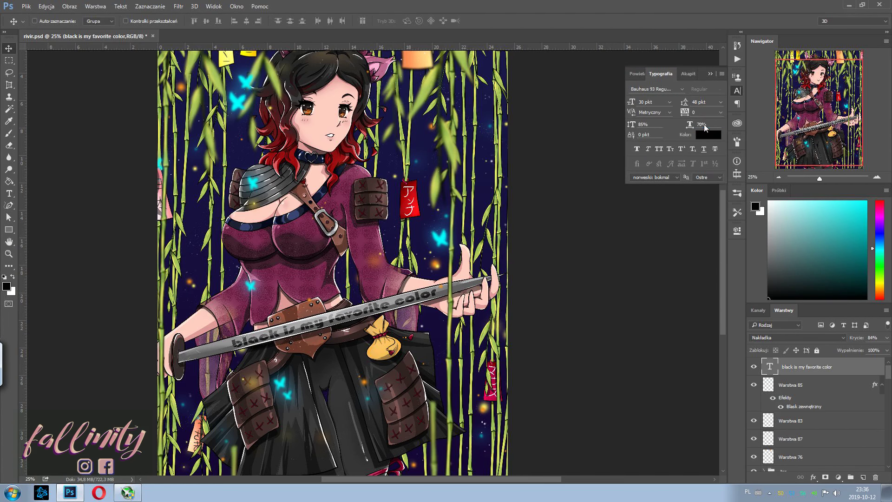
{"action": "left_click_drag", "start_coordinate": [353, 325], "coordinate": [255, 350]}
{"action": "key", "text": "Return"}
{"action": "mouse_move", "coordinate": [393, 278]}
{"action": "left_mouse_down"}
{"action": "mouse_move", "coordinate": [411, 279]}
{"action": "mouse_move", "coordinate": [400, 274]}
{"action": "left_mouse_up"}
{"action": "key", "text": "ctrl+t"}
{"action": "left_click_drag", "start_coordinate": [256, 303], "coordinate": [288, 348]}
{"action": "key", "text": "Return"}
{"action": "key", "text": "ctrl+plus"}
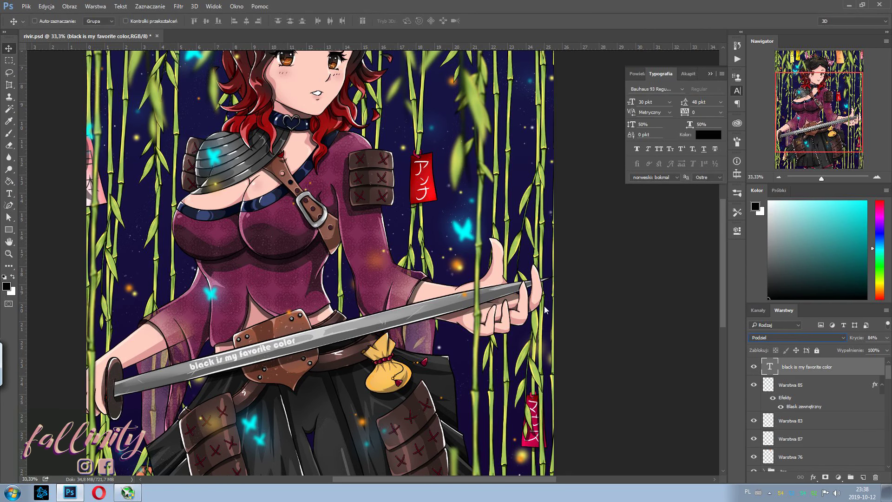
Change the sword lettering's font to "Journey to Thaila..." and move it closer to the hilt.
{"action": "double_click", "coordinate": [769, 367]}
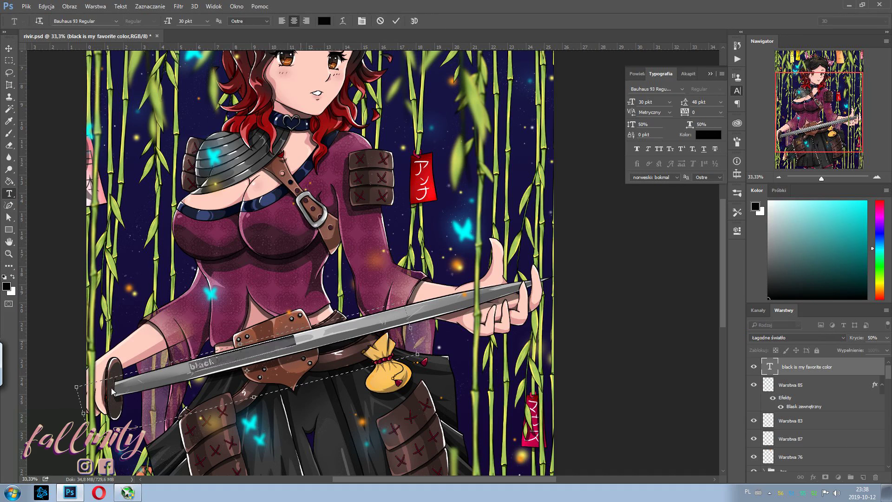
{"action": "left_click", "coordinate": [116, 21]}
{"action": "left_click", "coordinate": [88, 60]}
{"action": "left_click", "coordinate": [9, 48]}
{"action": "left_click_drag", "start_coordinate": [276, 354], "coordinate": [231, 362]}
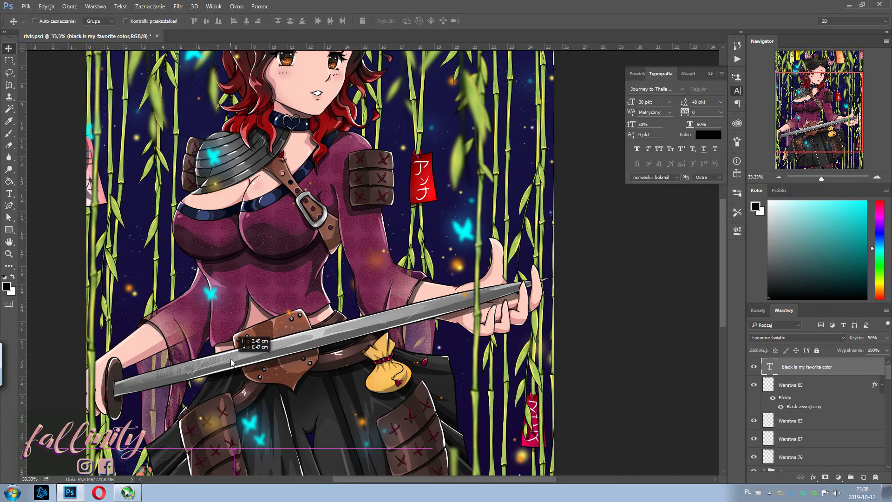
Turn on the CMYK proof view, move the lettering toward the sword's tip and rotate it slightly to follow the blade.
{"action": "key", "text": "ctrl+y"}
{"action": "key", "text": "ctrl+plus"}
{"action": "left_click_drag", "start_coordinate": [507, 326], "coordinate": [479, 337]}
{"action": "key", "text": "ctrl+t"}
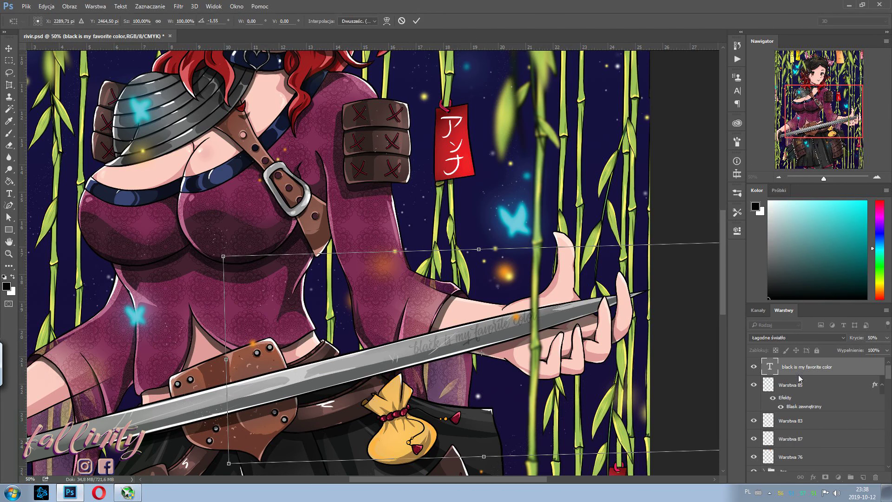
Move the "black is my favorite color" layer into "Grupa 1", between "Warstwa 11 kopia" and the lower "sword" layer.
{"action": "scroll", "coordinate": [799, 379], "scroll_direction": "down", "scroll_amount": 3}
{"action": "left_click", "coordinate": [790, 430]}
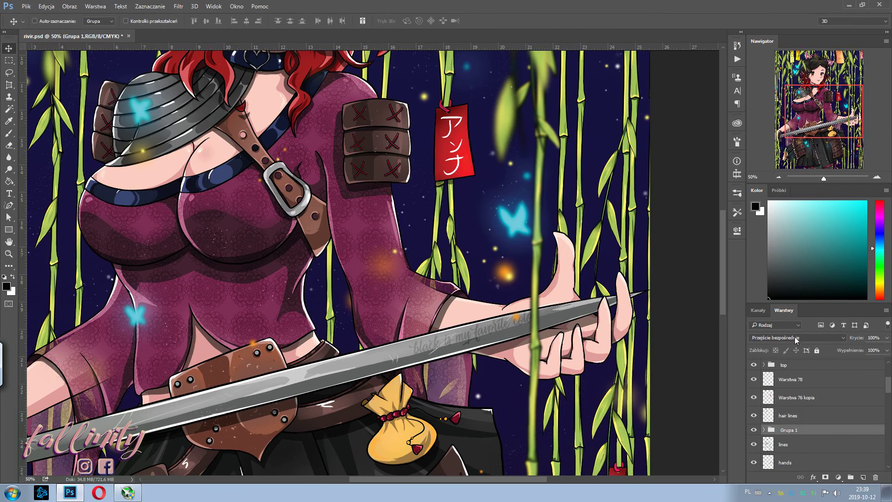
{"action": "left_click", "coordinate": [764, 430]}
{"action": "scroll", "coordinate": [799, 409], "scroll_direction": "down", "scroll_amount": 4}
{"action": "left_click", "coordinate": [804, 425]}
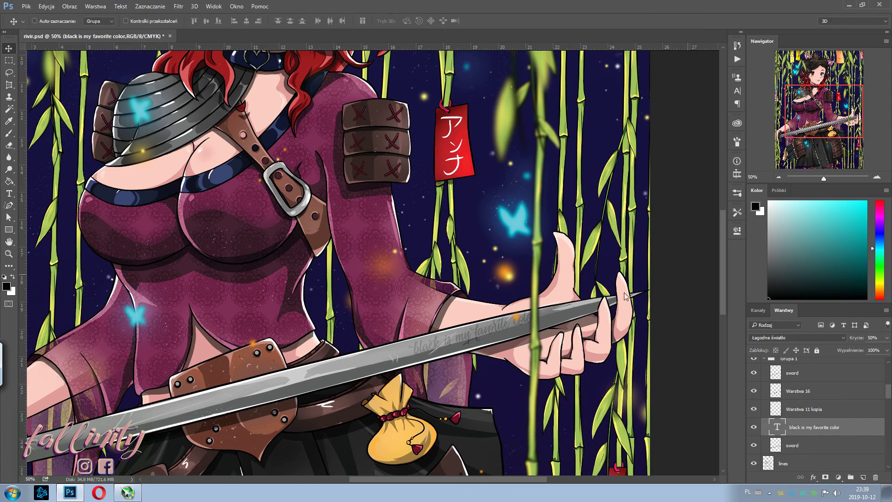
Rotate the sword lettering slightly and nudge it down and toward the hilt so it sits within the blade.
{"action": "key", "text": "ctrl+t"}
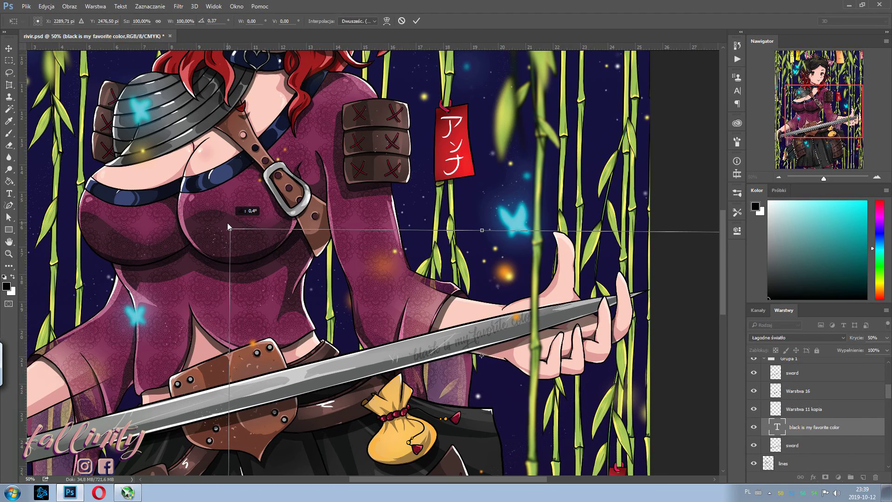
{"action": "left_click_drag", "start_coordinate": [228, 227], "coordinate": [228, 230]}
{"action": "left_click_drag", "start_coordinate": [421, 269], "coordinate": [417, 275]}
{"action": "key", "text": "Left"}
{"action": "key", "text": "Left"}
{"action": "key", "text": "Left"}
{"action": "key", "text": "Left"}
{"action": "key", "text": "Left"}
{"action": "key", "text": "Left"}
{"action": "key", "text": "Left"}
{"action": "key", "text": "Left"}
{"action": "key", "text": "Down"}
{"action": "key", "text": "Down"}
{"action": "key", "text": "Down"}
{"action": "key", "text": "Down"}
{"action": "key", "text": "Down"}
{"action": "key", "text": "Down"}
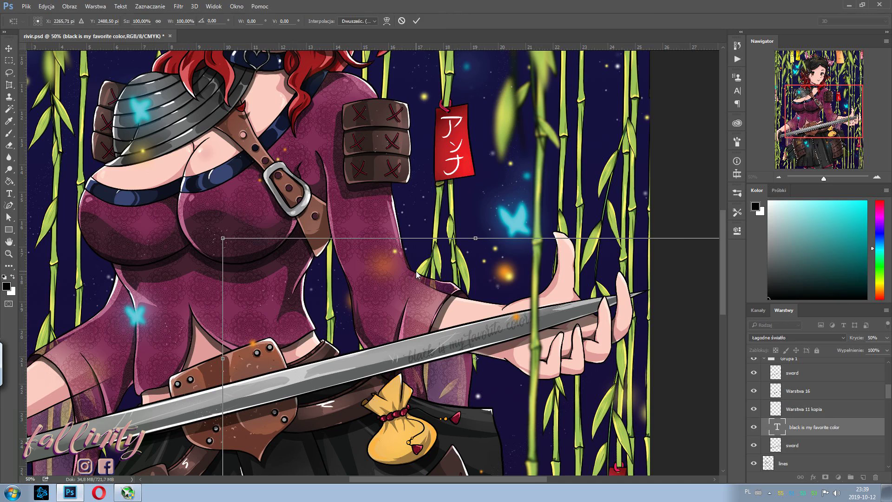
{"action": "key", "text": "Return"}
{"action": "scroll", "coordinate": [585, 209], "scroll_direction": "down", "scroll_amount": 2}
{"action": "scroll", "coordinate": [585, 208], "scroll_direction": "down", "scroll_amount": 2}
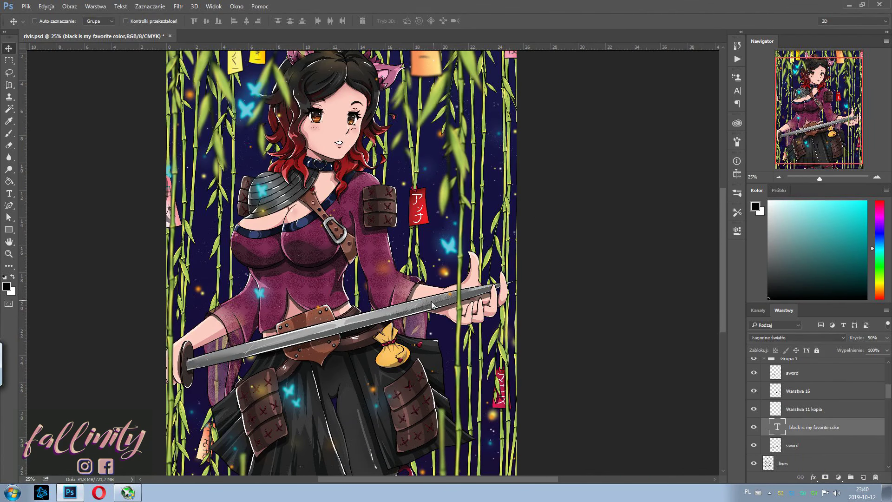
{"action": "scroll", "coordinate": [289, 340], "scroll_direction": "up", "scroll_amount": 1}
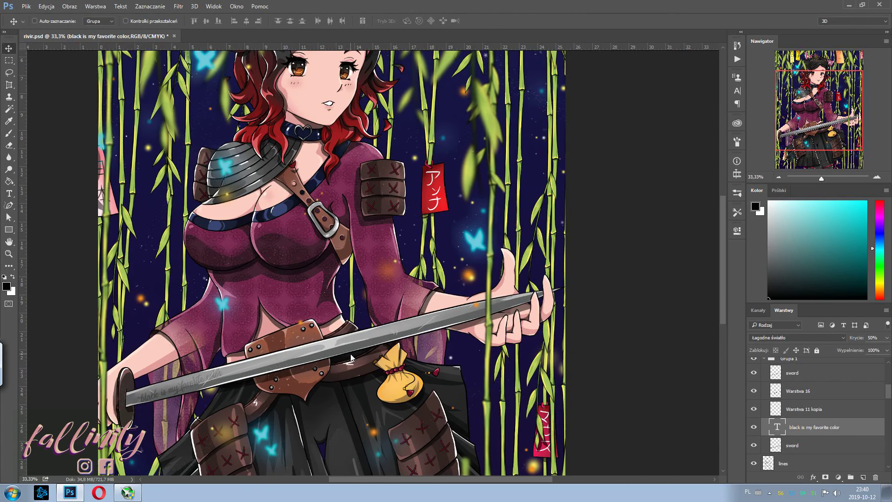
Delete the layer "Warstwa 88" above the butterfly layer "Warstwa 85".
{"action": "left_click_drag", "start_coordinate": [859, 352], "coordinate": [861, 352]}
{"action": "scroll", "coordinate": [723, 273], "scroll_direction": "up", "scroll_amount": 2}
{"action": "key", "text": "alt+period"}
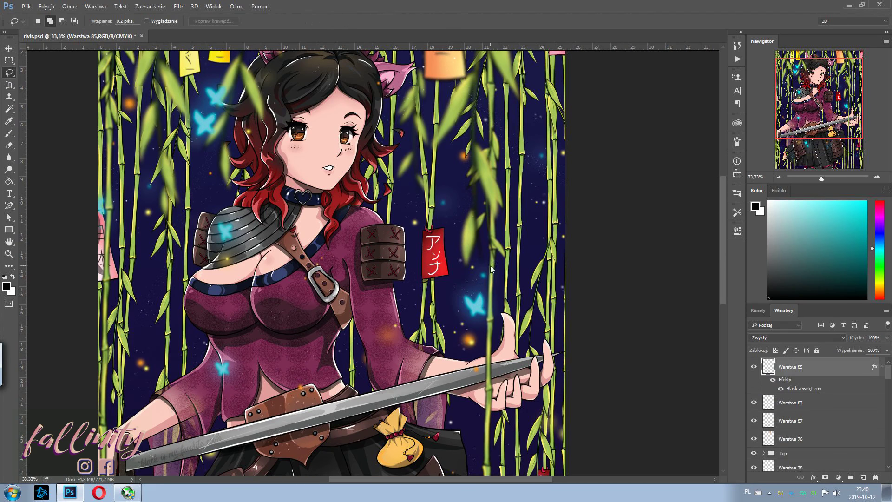
{"action": "left_click", "coordinate": [766, 424]}
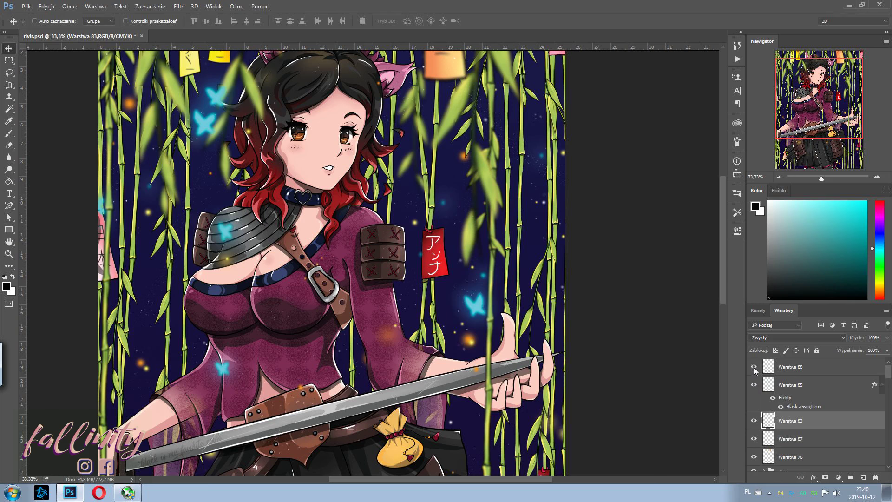
{"action": "key", "text": "alt+period"}
{"action": "key", "text": "Delete"}
{"action": "scroll", "coordinate": [755, 424], "scroll_direction": "down", "scroll_amount": 1}
{"action": "scroll", "coordinate": [723, 261], "scroll_direction": "up", "scroll_amount": 2}
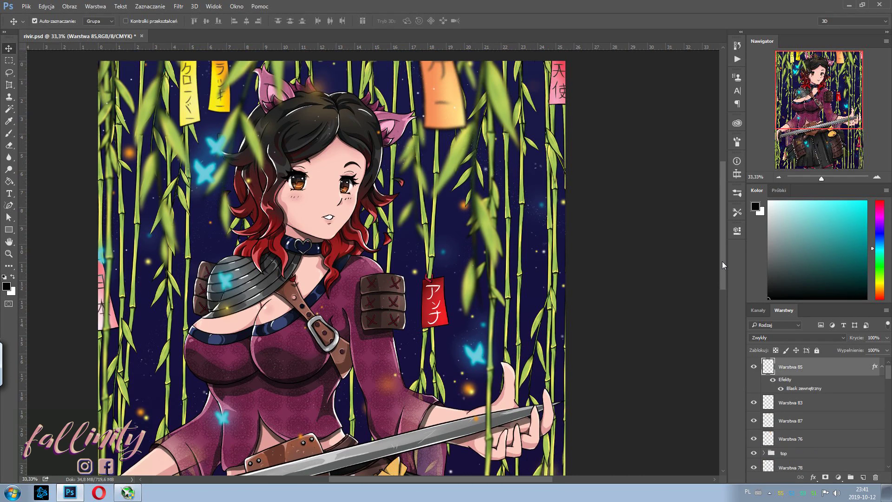
{"action": "scroll", "coordinate": [758, 422], "scroll_direction": "down", "scroll_amount": 1}
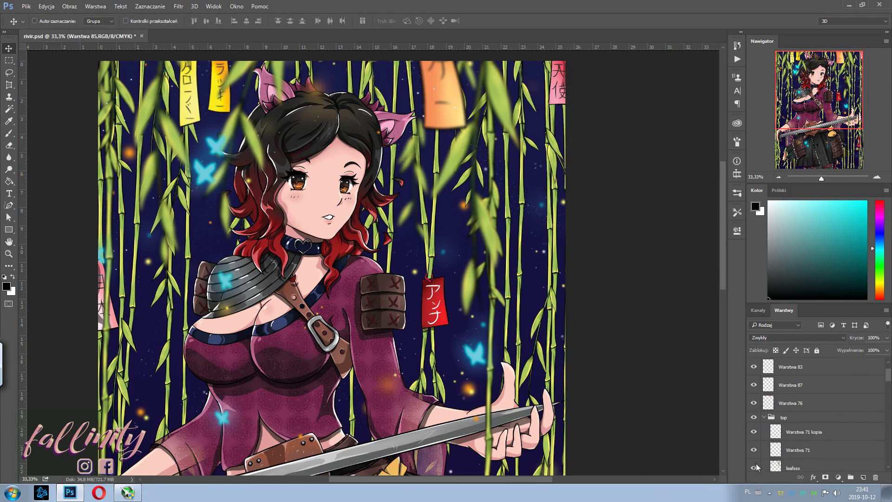
Move the small element on "Warstwa 89" onto the red strip beside the shoulder armor.
{"action": "key", "text": "ctrl+z"}
{"action": "key", "text": "ctrl+t"}
{"action": "left_click_drag", "start_coordinate": [390, 302], "coordinate": [433, 305]}
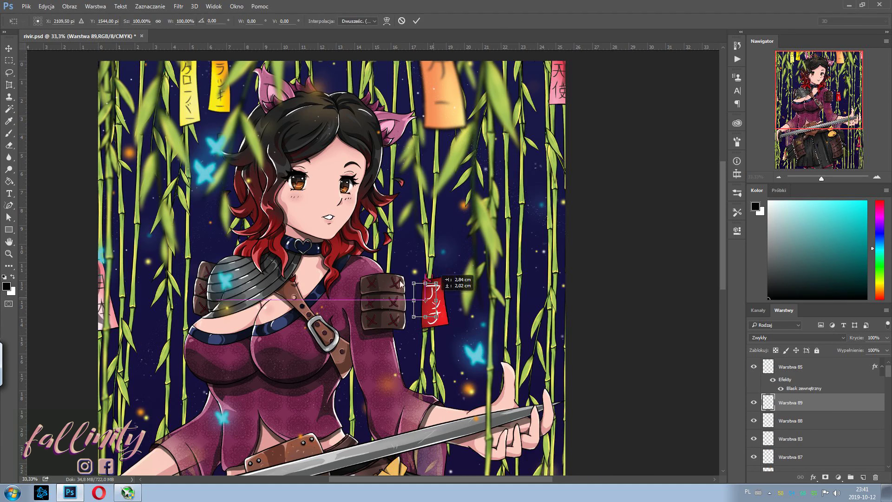
{"action": "key", "text": "Return"}
{"action": "key", "text": "l"}
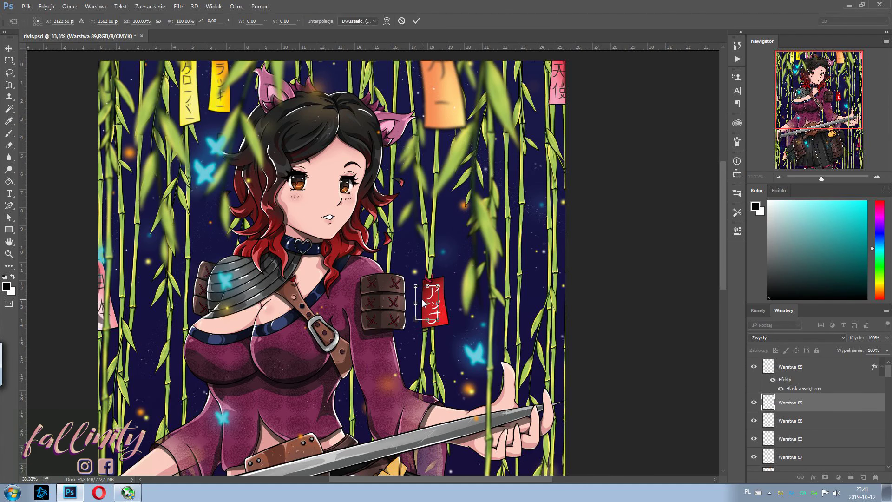
Reposition the small element on "Warstwa 88" just above the red strip and merge the layer down into "Warstwa 85".
{"action": "left_click_drag", "start_coordinate": [428, 240], "coordinate": [465, 265]}
{"action": "key", "text": "v"}
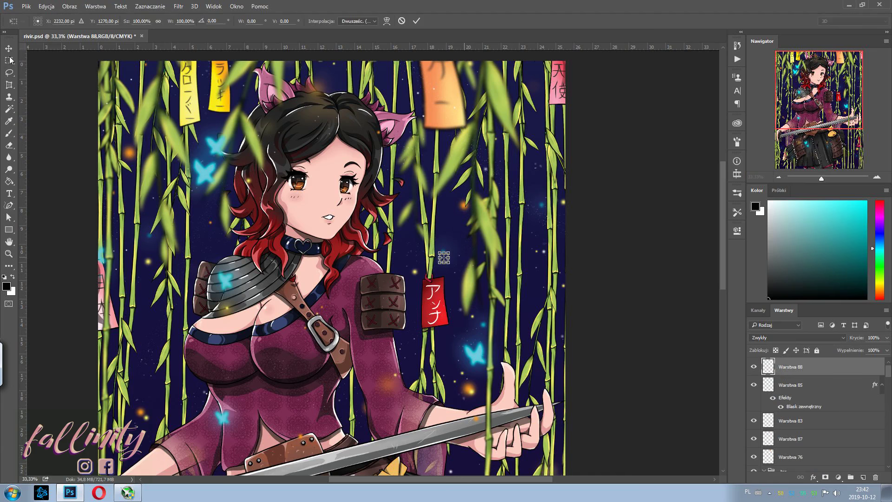
{"action": "key", "text": "ctrl+d"}
{"action": "key", "text": "ctrl+shift+alt+n"}
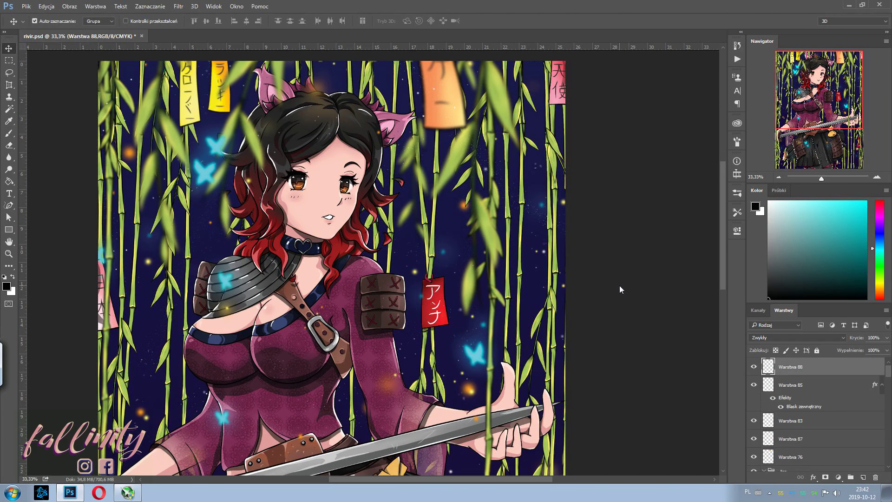
{"action": "key", "text": "ctrl+z"}
Open the file "Evelynn Prestige.psd" as the source for an overlay layer.
{"action": "key", "text": "ctrl+minus"}
{"action": "key", "text": "ctrl+minus"}
{"action": "left_click", "coordinate": [26, 6]}
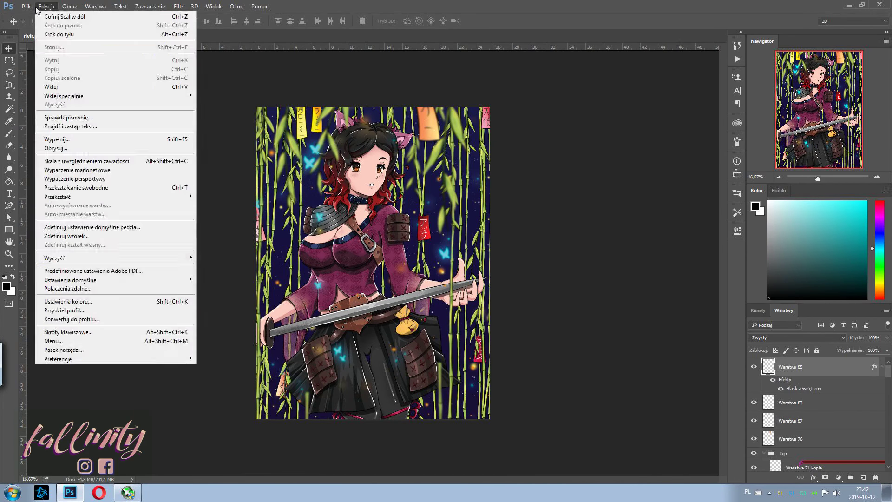
{"action": "left_click", "coordinate": [223, 52]}
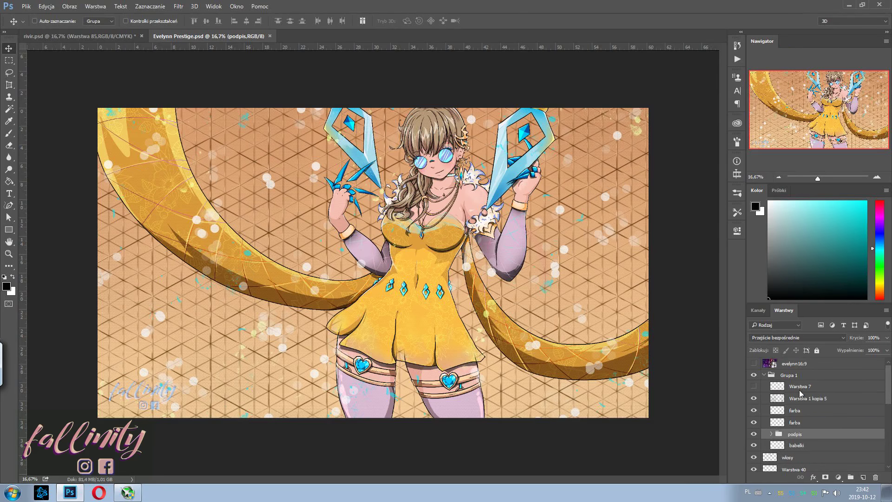
Copy the layer "Warstwa 1 kopia 5" from Evelynn Prestige.psd into rivir.psd and transform it to fit the illustration.
{"action": "left_click_drag", "start_coordinate": [800, 393], "coordinate": [402, 239]}
{"action": "key", "text": "ctrl+t"}
{"action": "left_click_drag", "start_coordinate": [462, 213], "coordinate": [384, 228]}
{"action": "key", "text": "ctrl+plus"}
{"action": "left_click", "coordinate": [416, 22]}
Switch to the eraser and open its brush settings for "Warstwa 1 kopia 5".
{"action": "key", "text": "e"}
{"action": "right_click", "coordinate": [348, 180]}
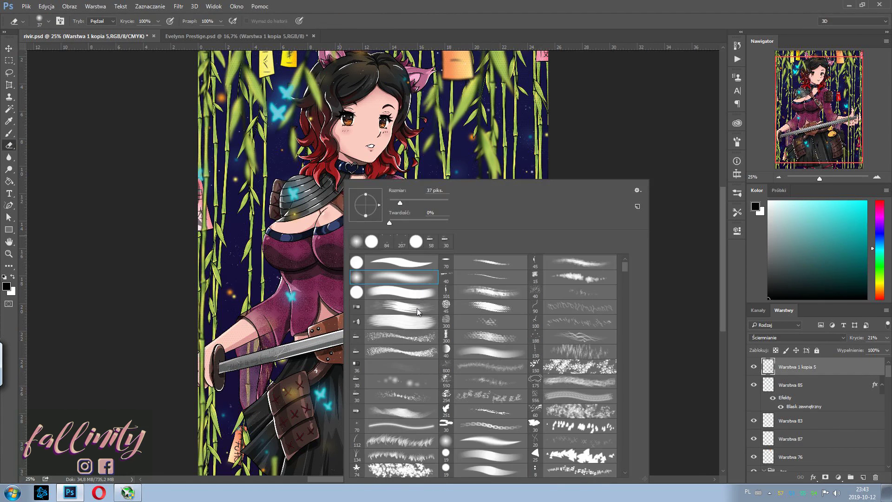